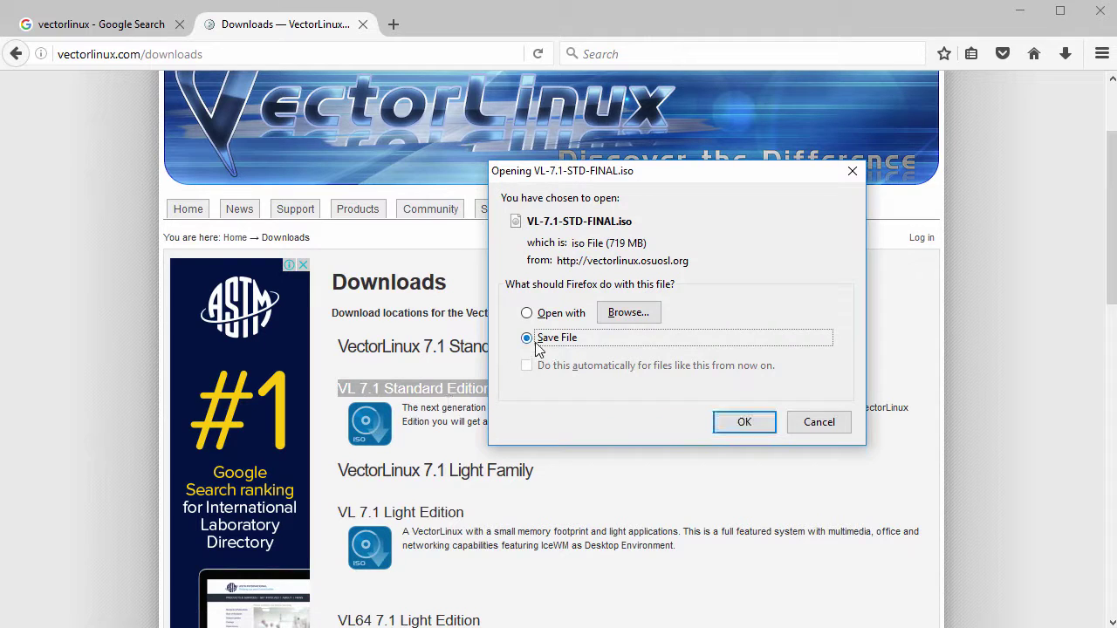
Keep the existing VL-7.1-STD-FINAL.iso in Downloads instead of replacing it, and cancel the save.
{"action": "left_click", "coordinate": [745, 424]}
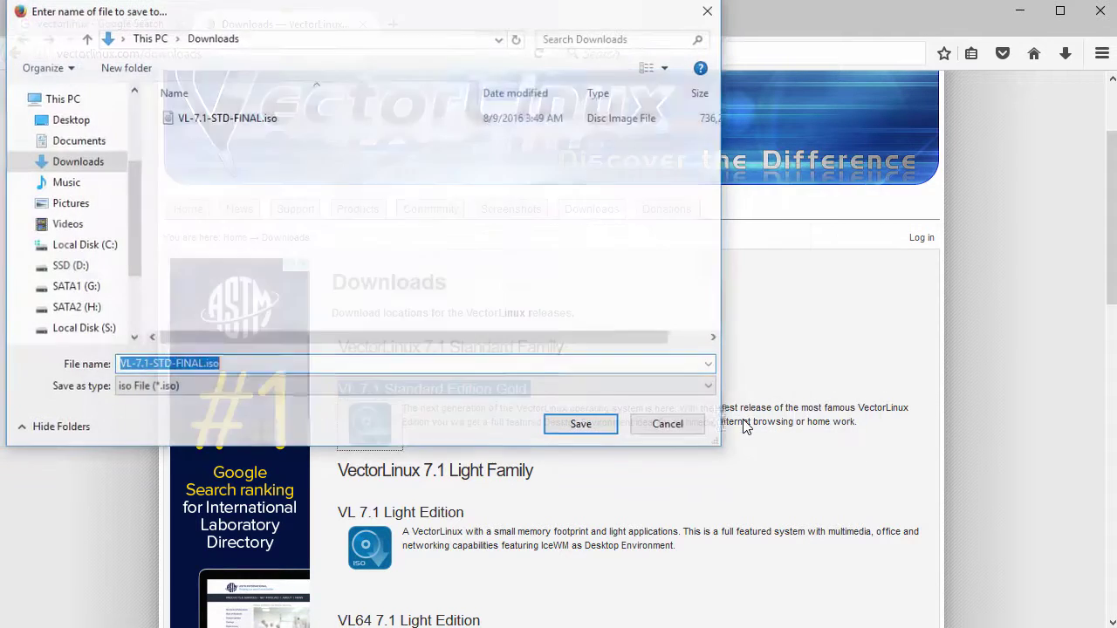
{"action": "left_click", "coordinate": [591, 428]}
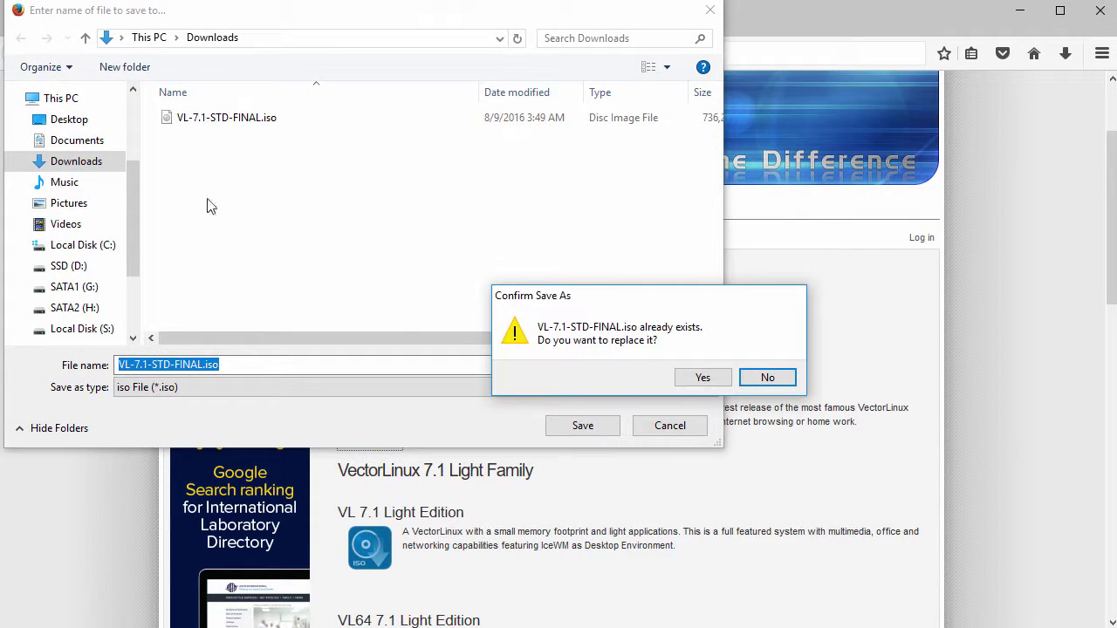
{"action": "left_click", "coordinate": [752, 376]}
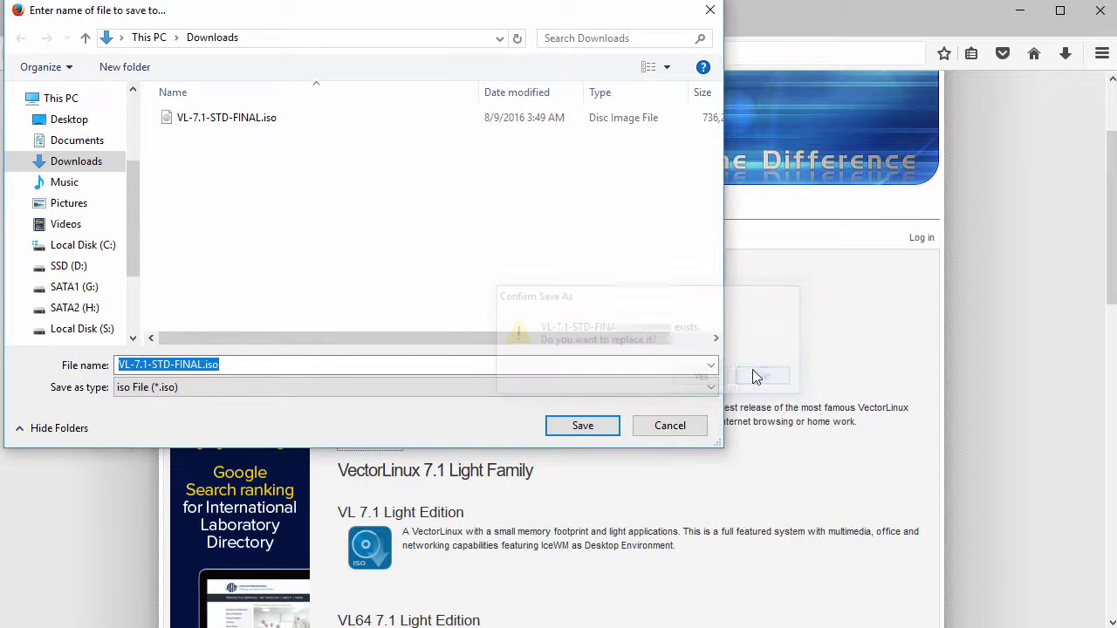
{"action": "left_click", "coordinate": [672, 427]}
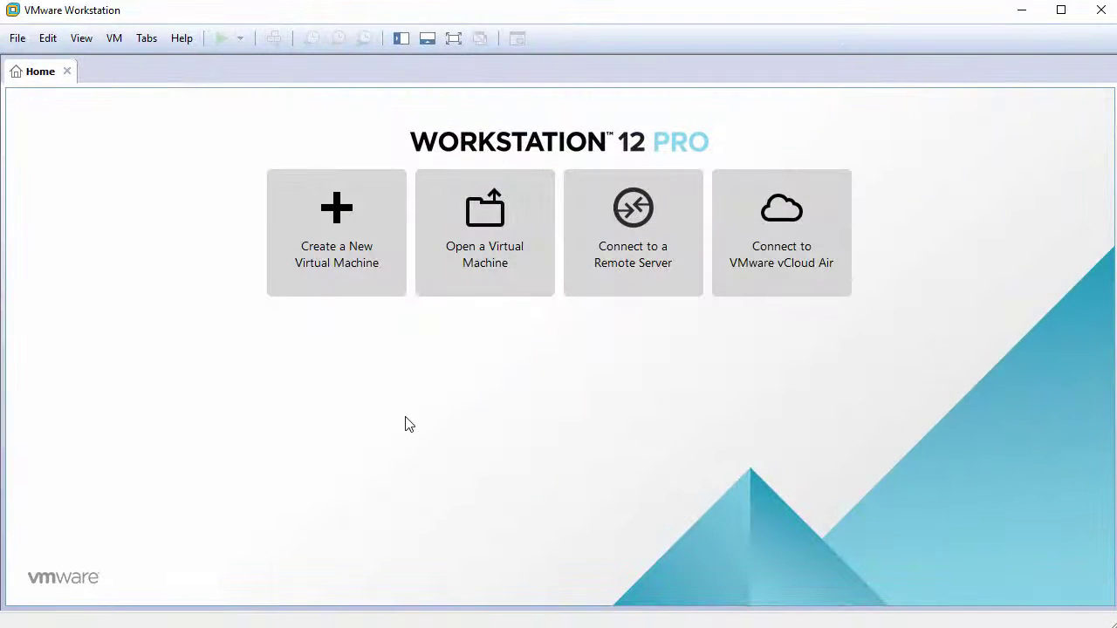
Start a Typical new VM, installing the OS later, with guest Linux / Other Linux 3.x kernel.
{"action": "left_click", "coordinate": [339, 235]}
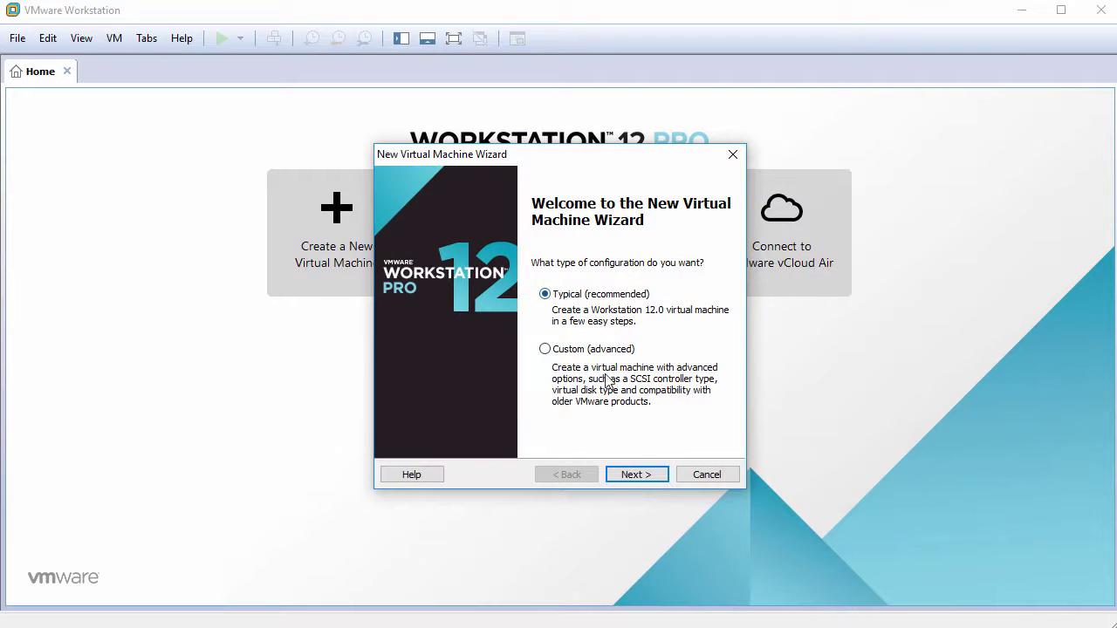
{"action": "left_click", "coordinate": [643, 474]}
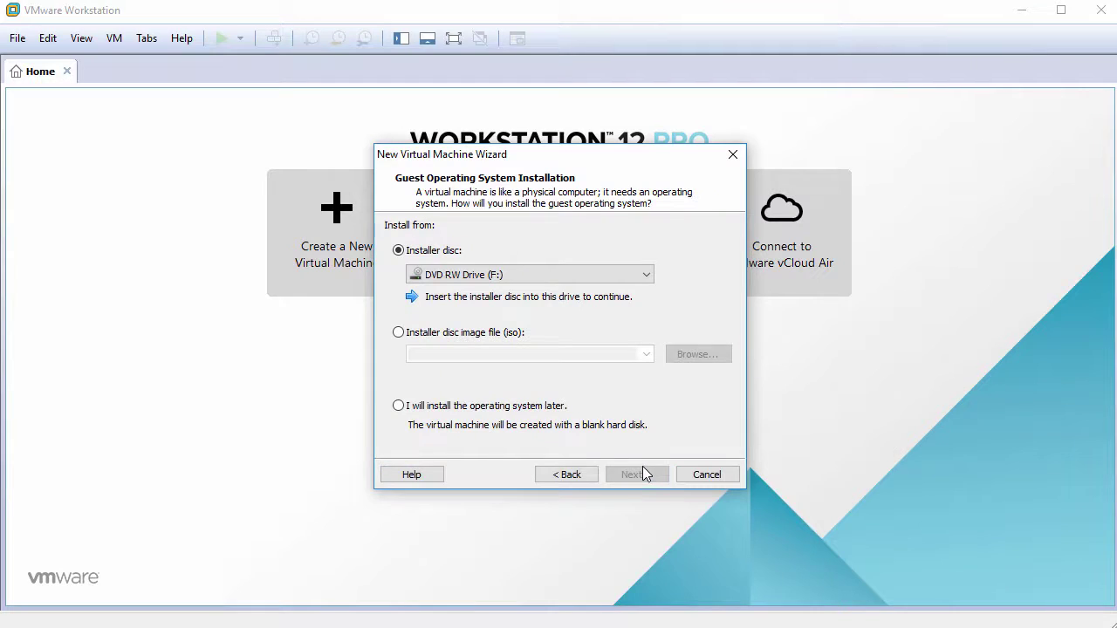
{"action": "left_click", "coordinate": [491, 409]}
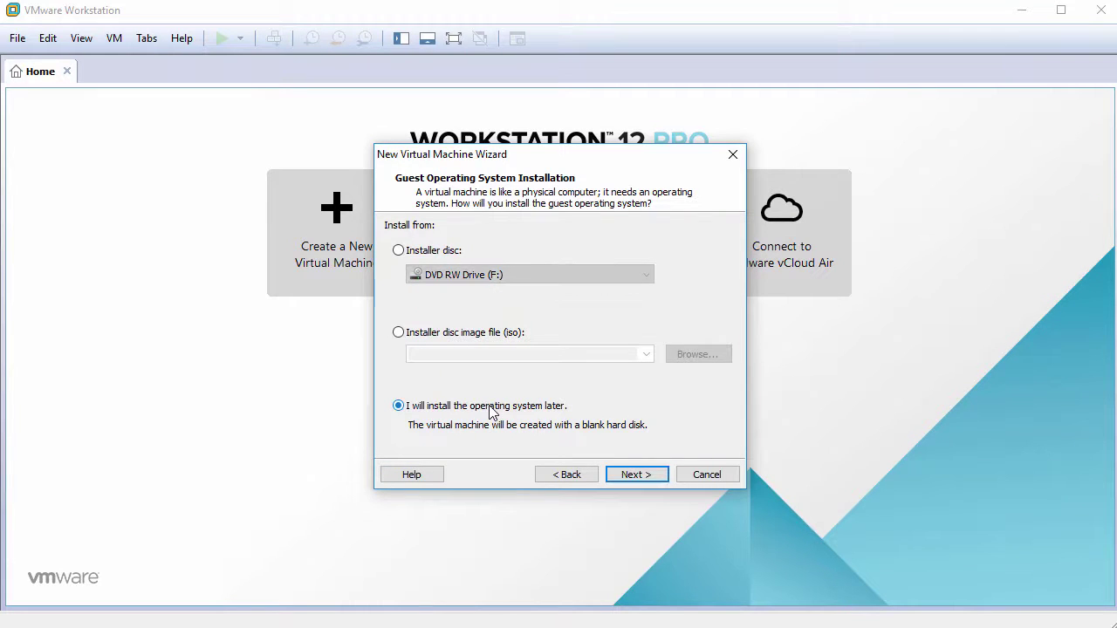
{"action": "left_click", "coordinate": [643, 474]}
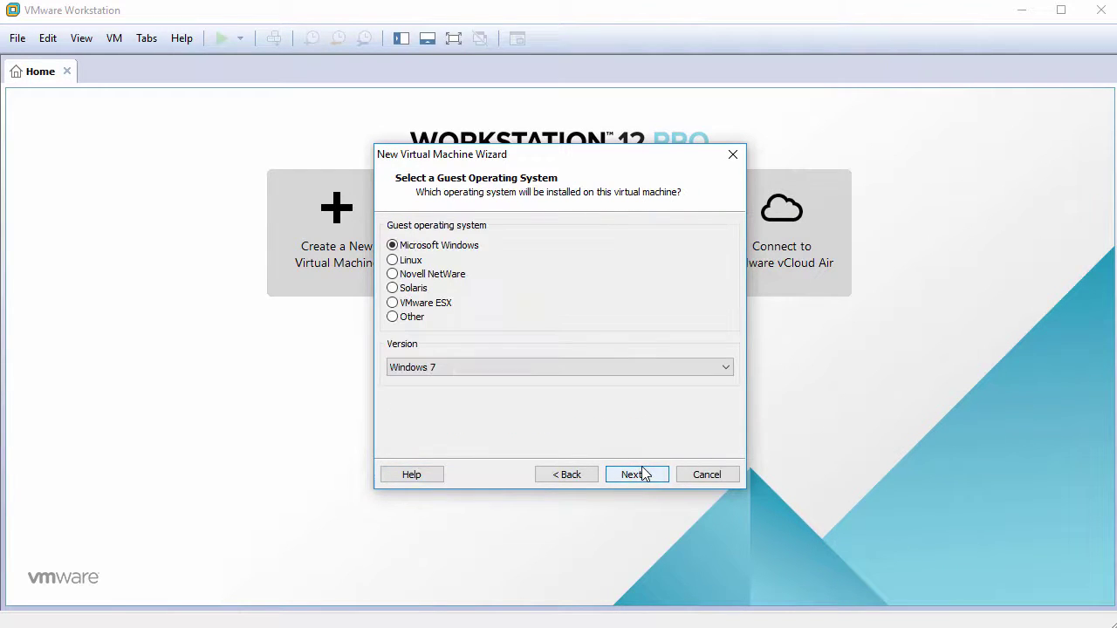
{"action": "left_click", "coordinate": [410, 264]}
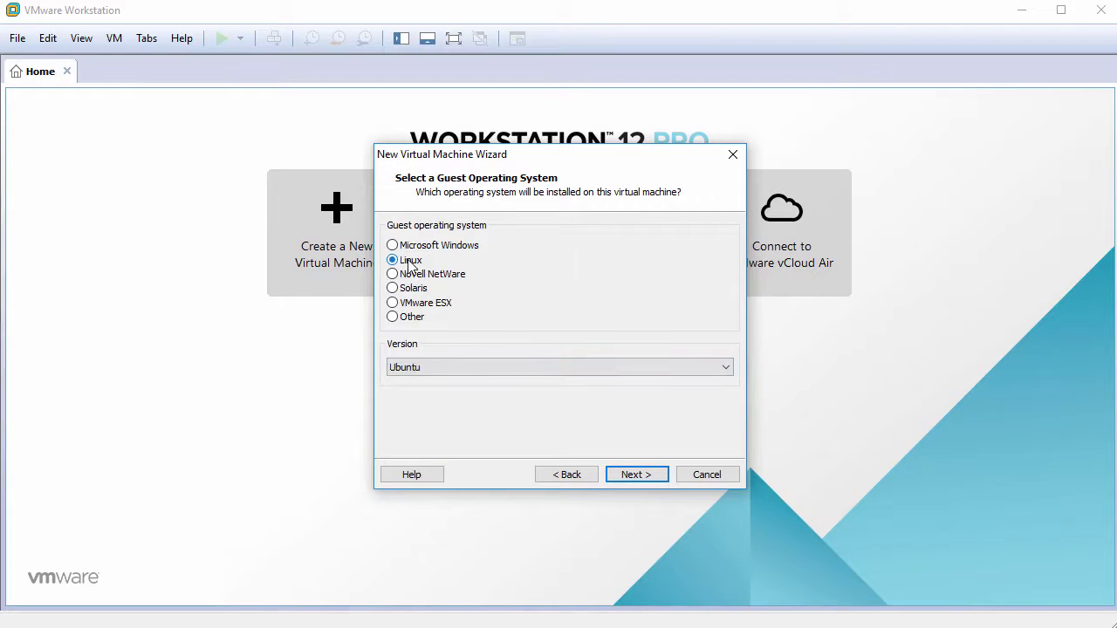
{"action": "left_click", "coordinate": [419, 364]}
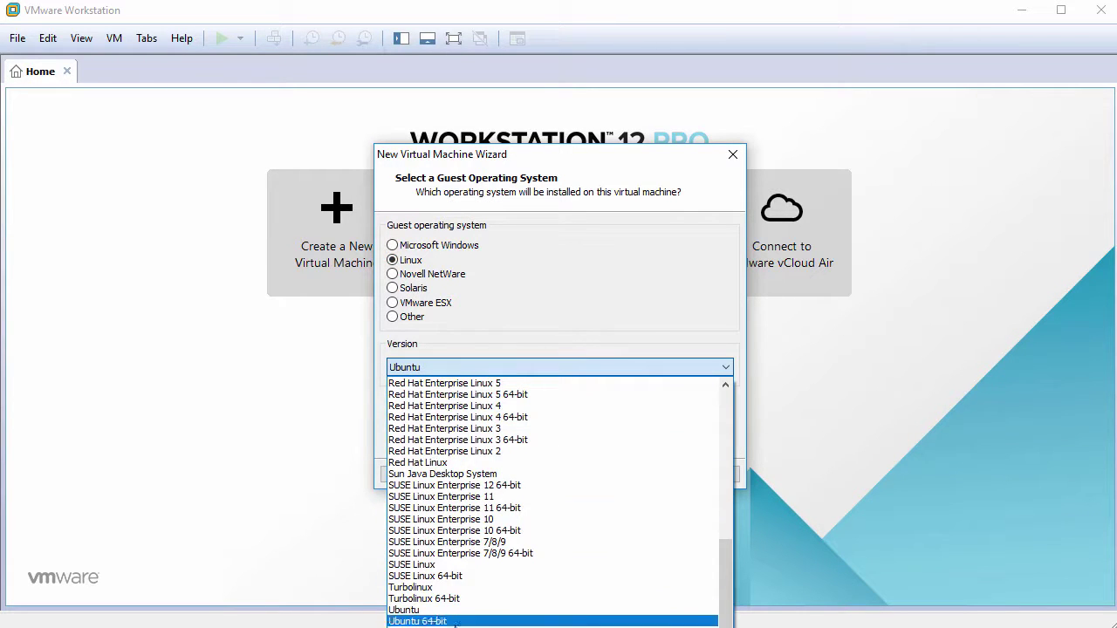
{"action": "scroll", "coordinate": [445, 567], "scroll_direction": "up", "scroll_amount": 3}
{"action": "left_click", "coordinate": [436, 434]}
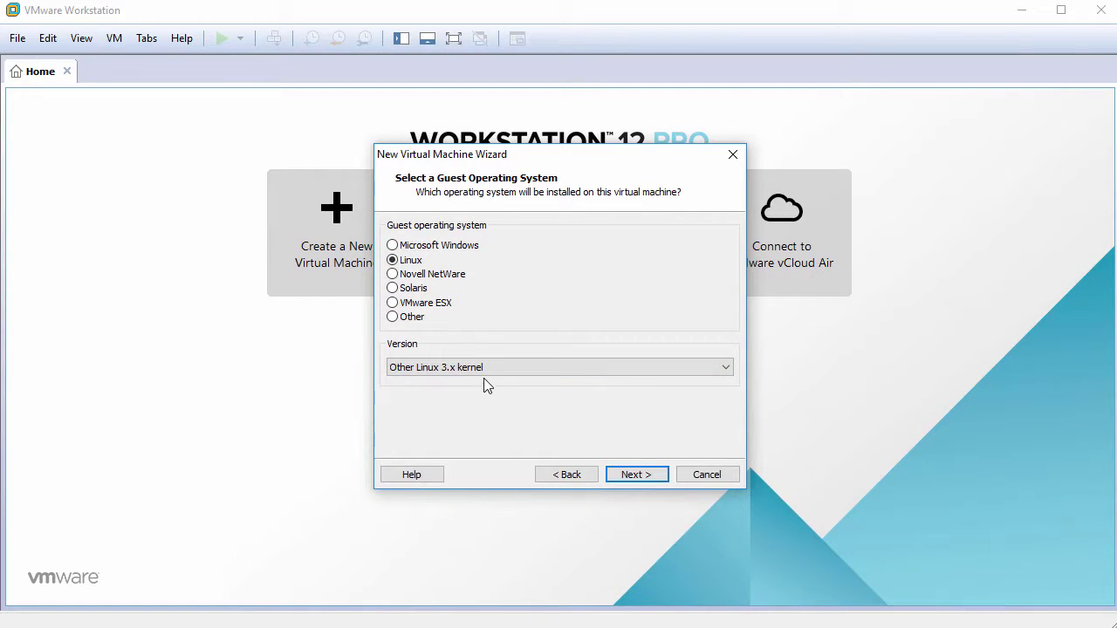
{"action": "left_click", "coordinate": [630, 477]}
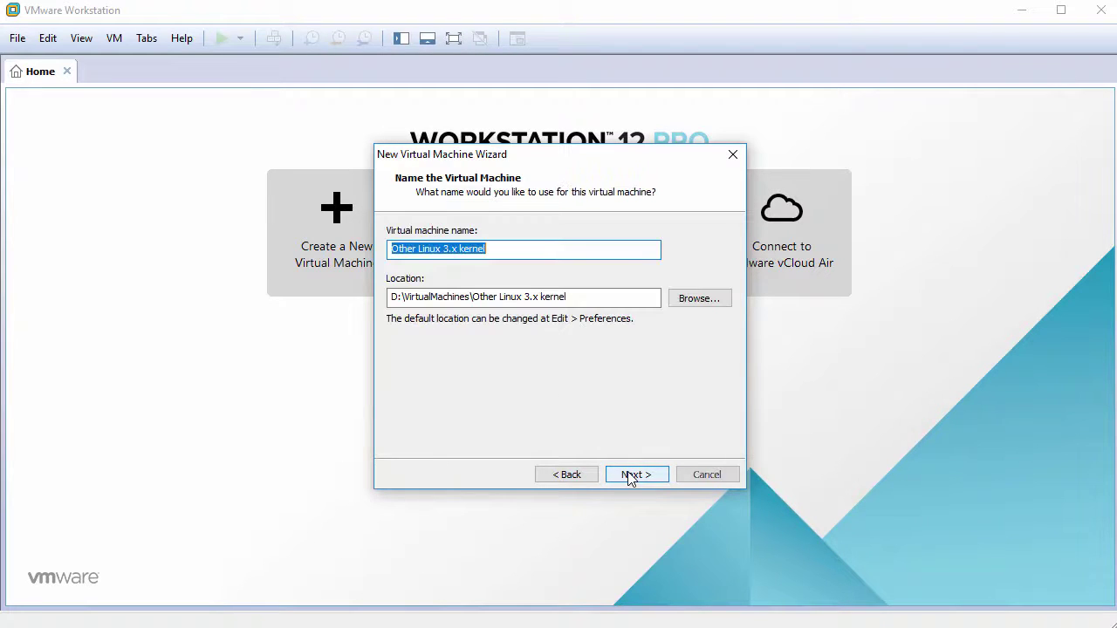
Name the VM VectorLinux7.1 and give it a 60 GB disk stored as a single file.
{"action": "type", "text": "VectorLinux7.1"}
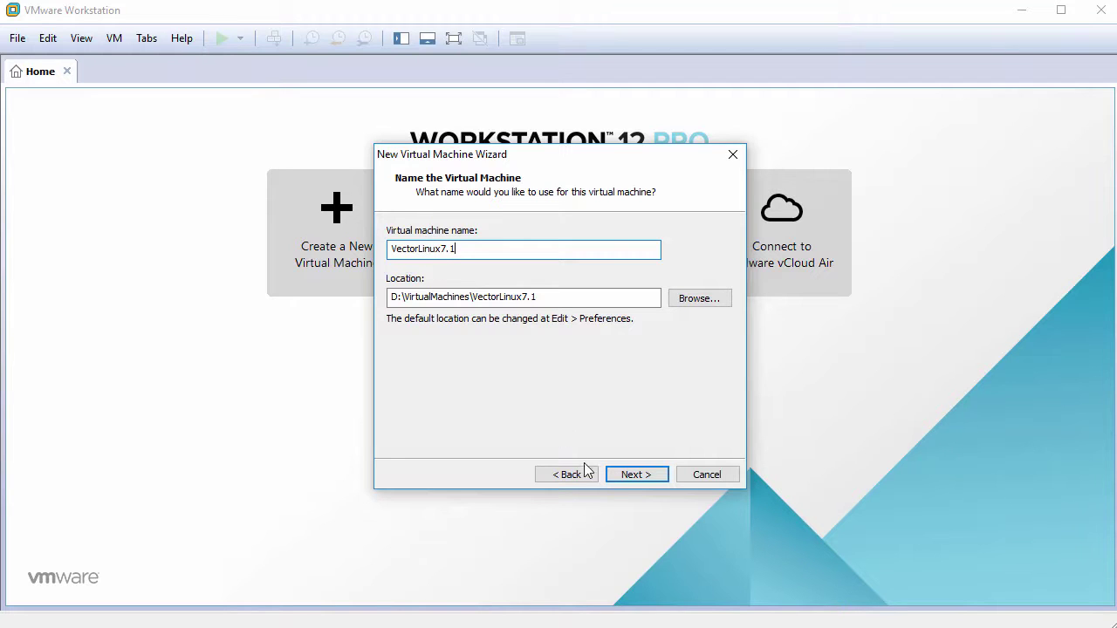
{"action": "left_click", "coordinate": [632, 476]}
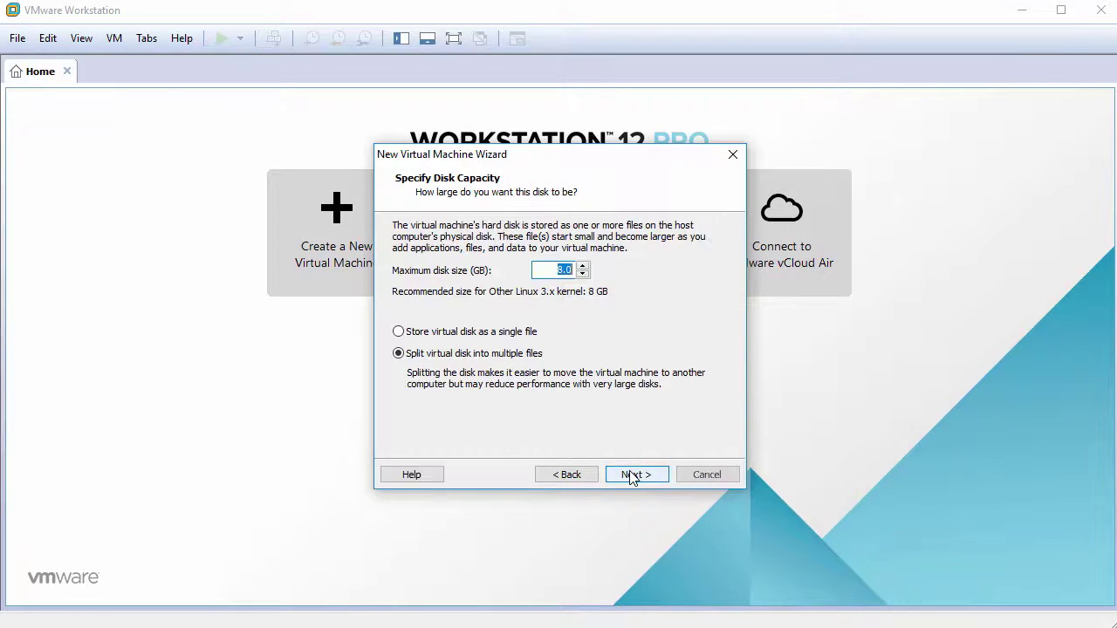
{"action": "type", "text": "60"}
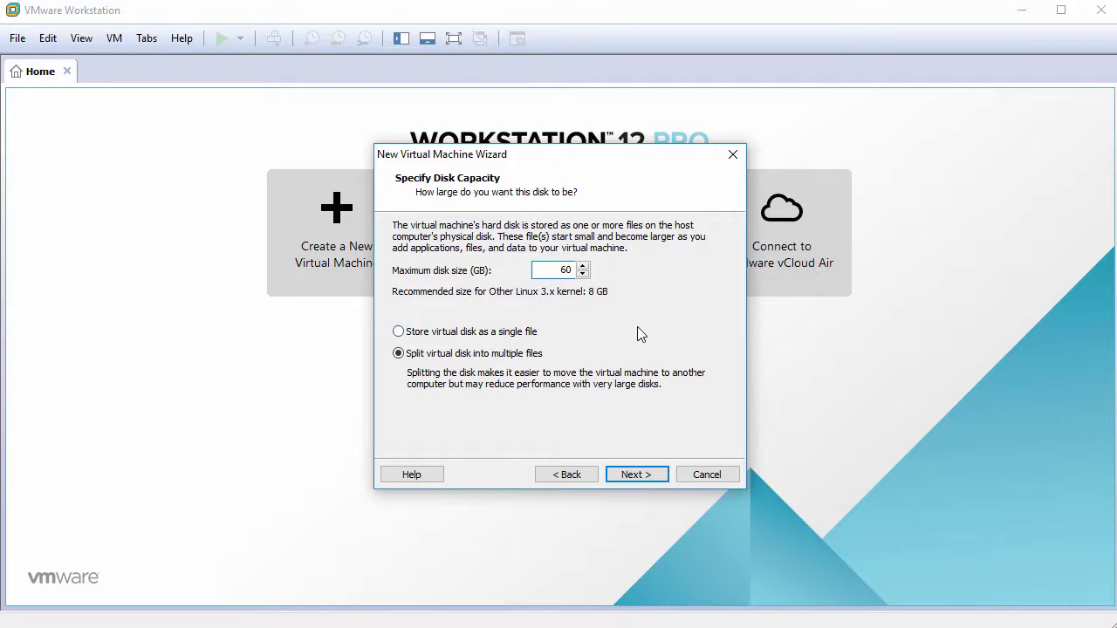
{"action": "left_click", "coordinate": [491, 333]}
{"action": "left_click", "coordinate": [637, 476]}
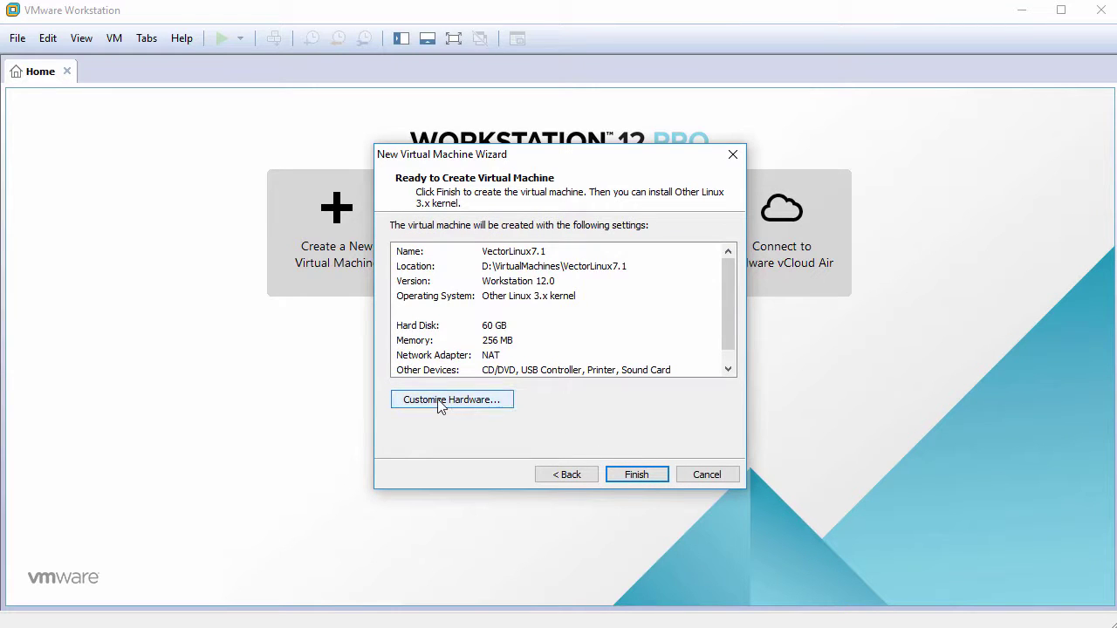
In Customize Hardware, set memory to 1024 MB and 2 cores per processor.
{"action": "left_click", "coordinate": [439, 403]}
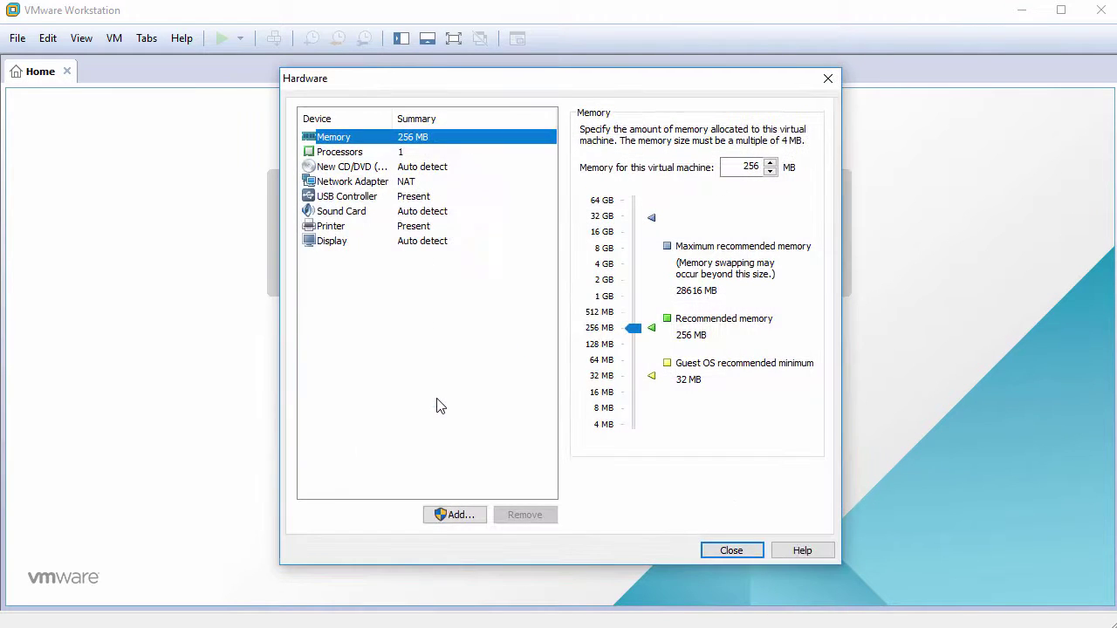
{"action": "double_click", "coordinate": [741, 166]}
{"action": "type", "text": "1024"}
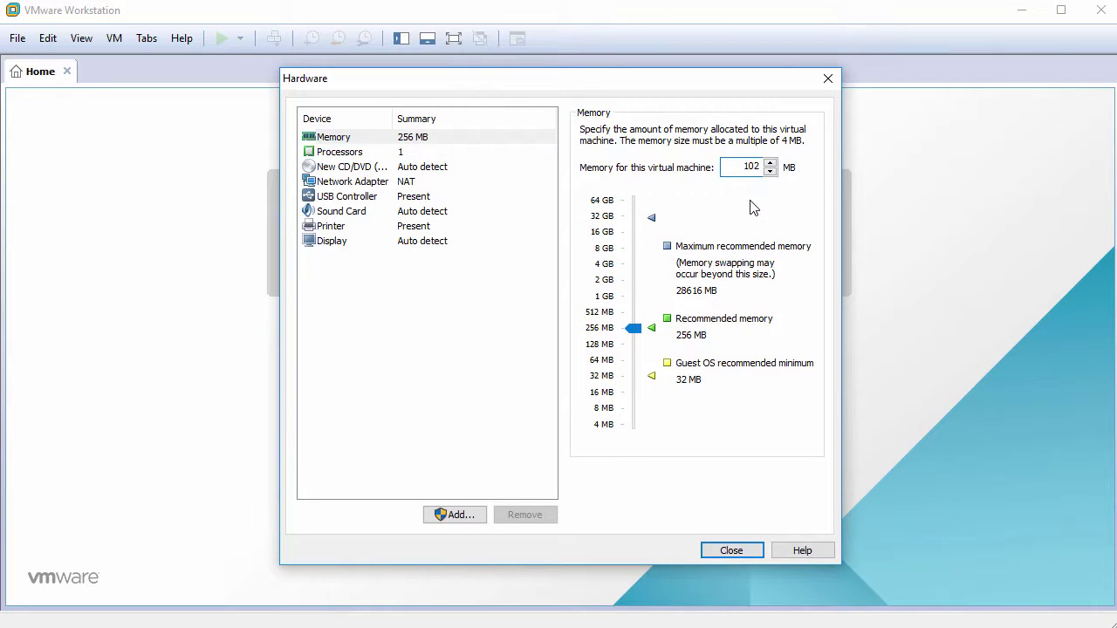
{"action": "left_click", "coordinate": [395, 153]}
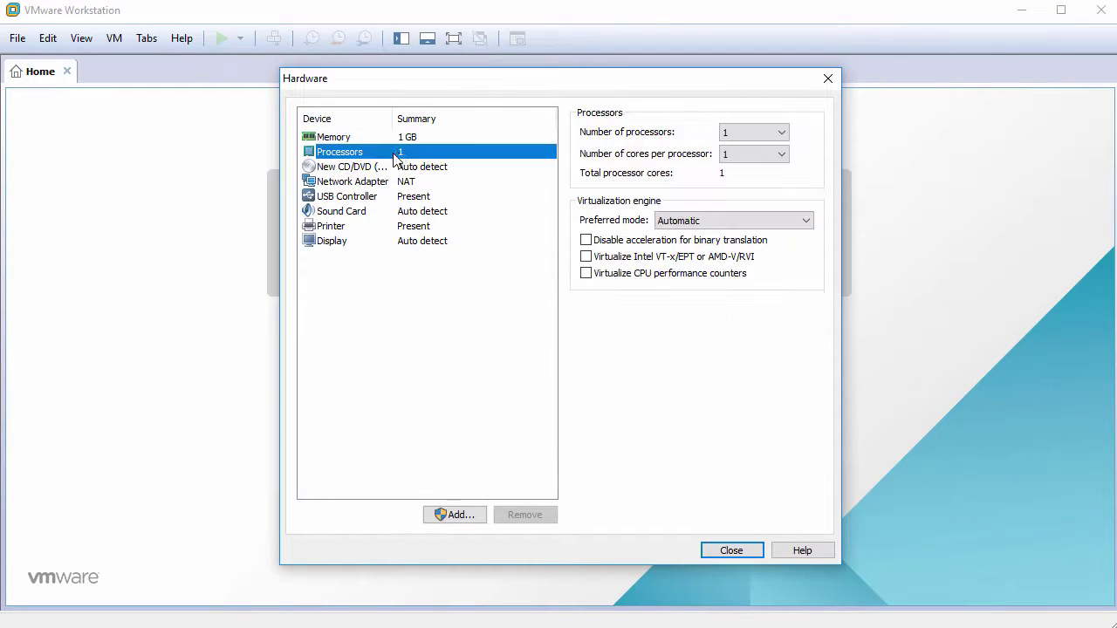
{"action": "left_click", "coordinate": [736, 155]}
{"action": "left_click", "coordinate": [741, 180]}
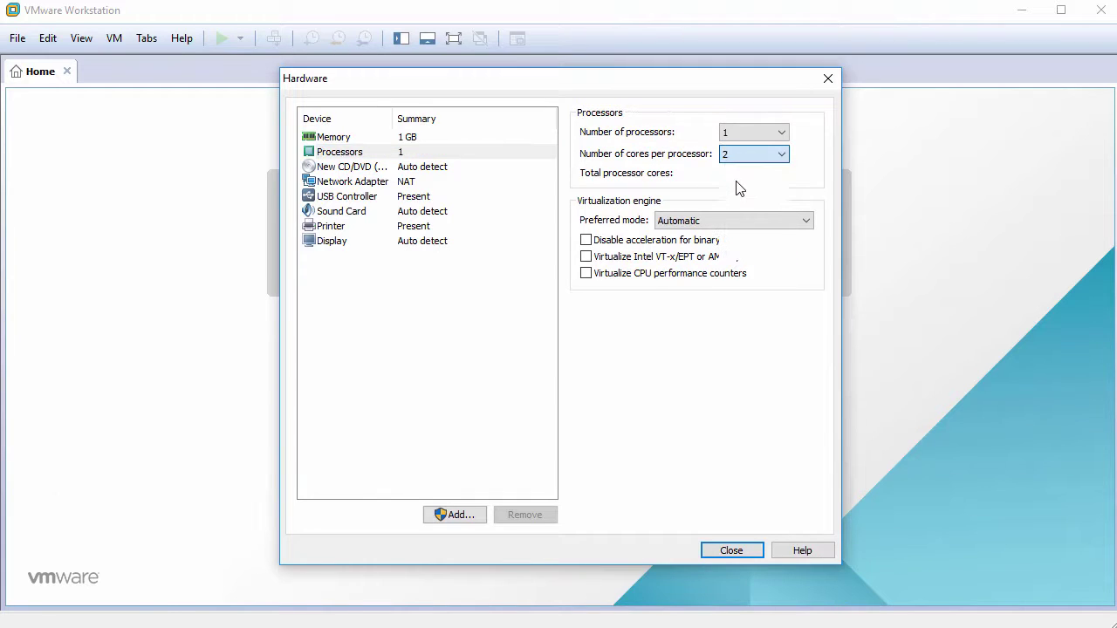
Attach the VL-7.1-STD-FINAL.iso image to the CD/DVD drive.
{"action": "left_click", "coordinate": [362, 167]}
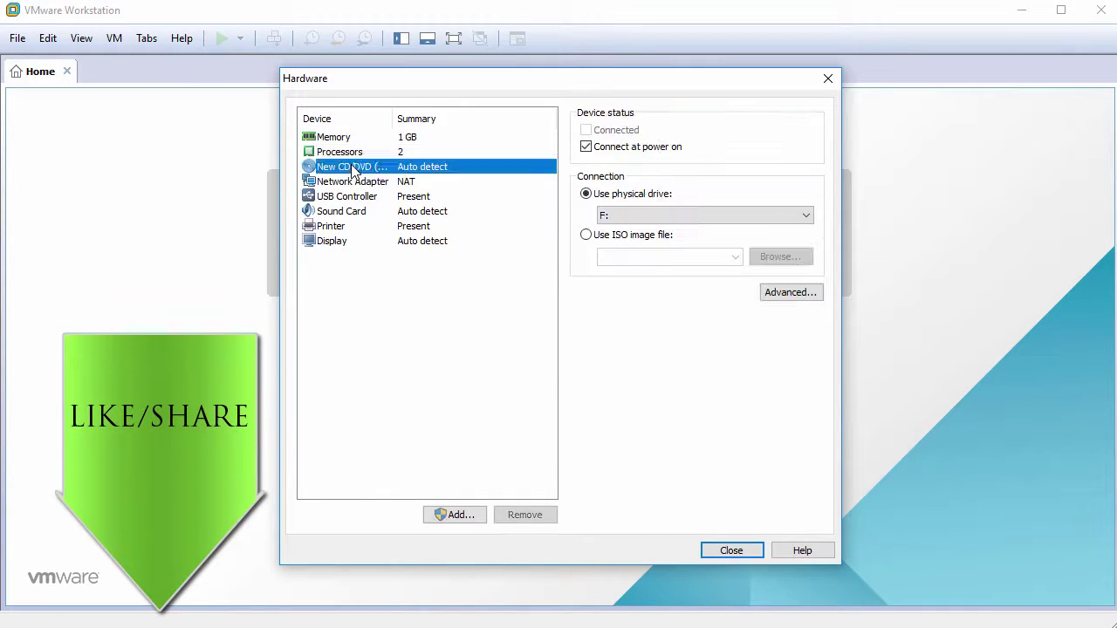
{"action": "left_click", "coordinate": [588, 235]}
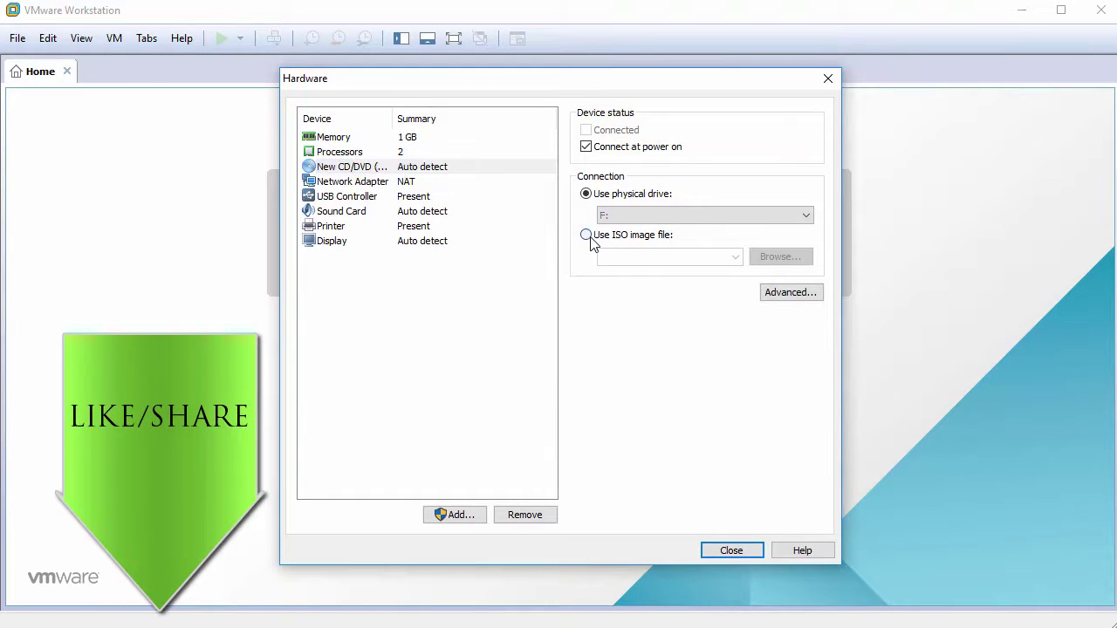
{"action": "left_click", "coordinate": [779, 256]}
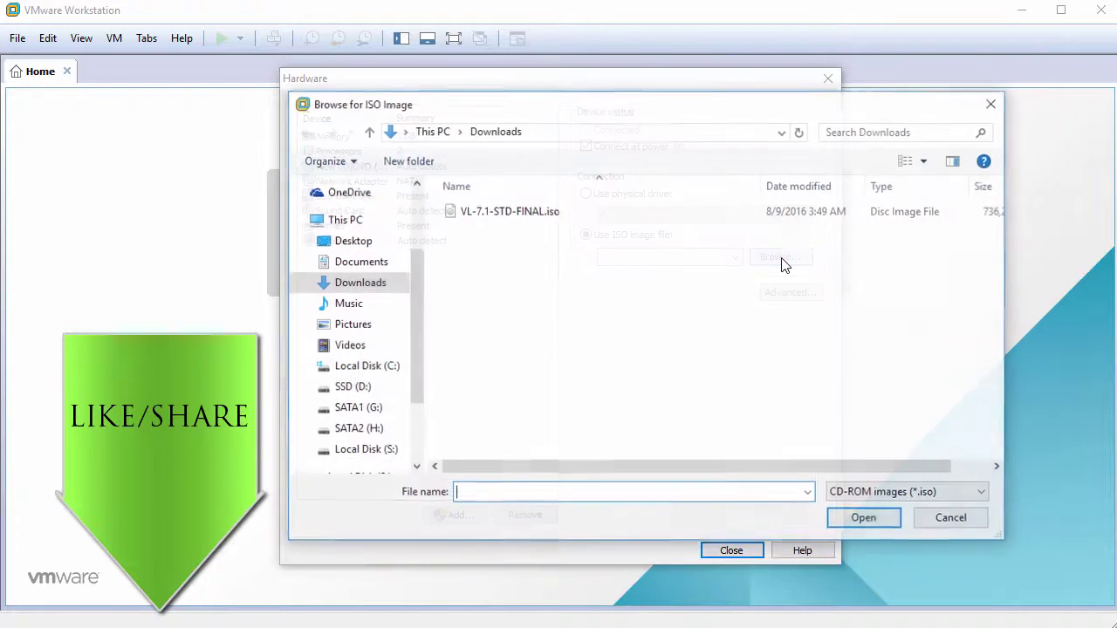
{"action": "left_click", "coordinate": [541, 213]}
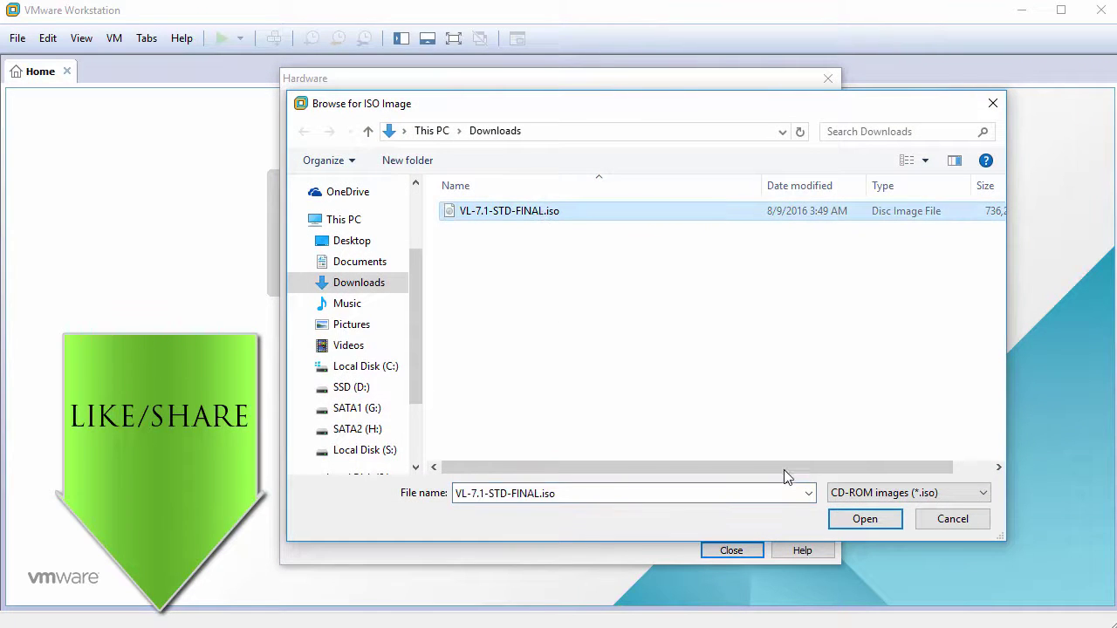
{"action": "left_click", "coordinate": [851, 520]}
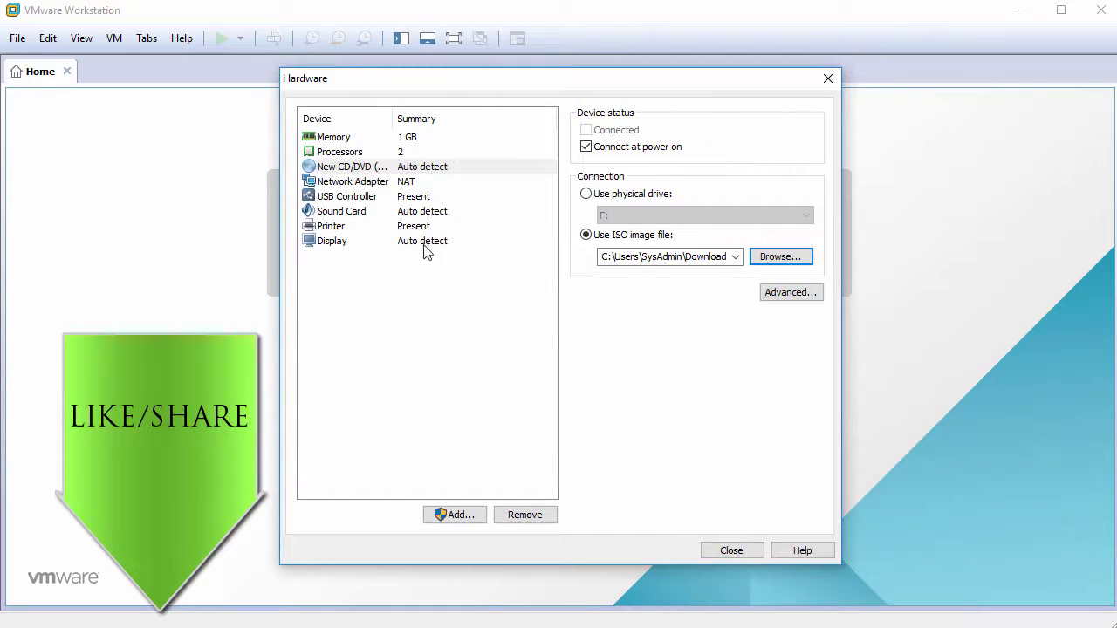
Remove the USB controller, sound card and printer, then close hardware settings.
{"action": "left_click", "coordinate": [358, 198]}
{"action": "left_click", "coordinate": [513, 517]}
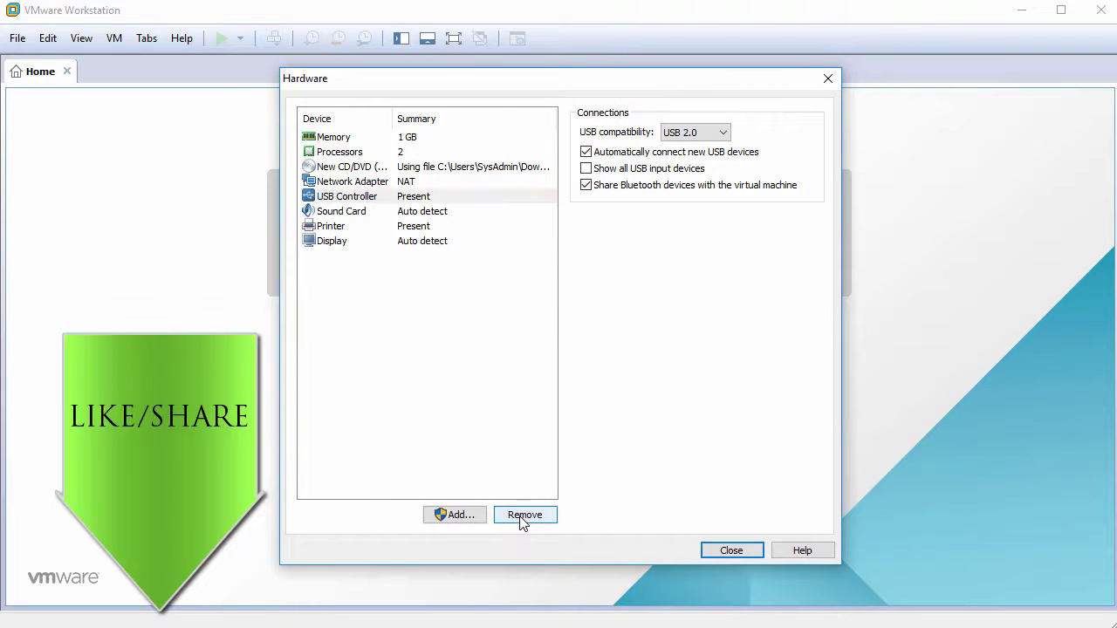
{"action": "left_click", "coordinate": [514, 517]}
{"action": "left_click", "coordinate": [513, 516]}
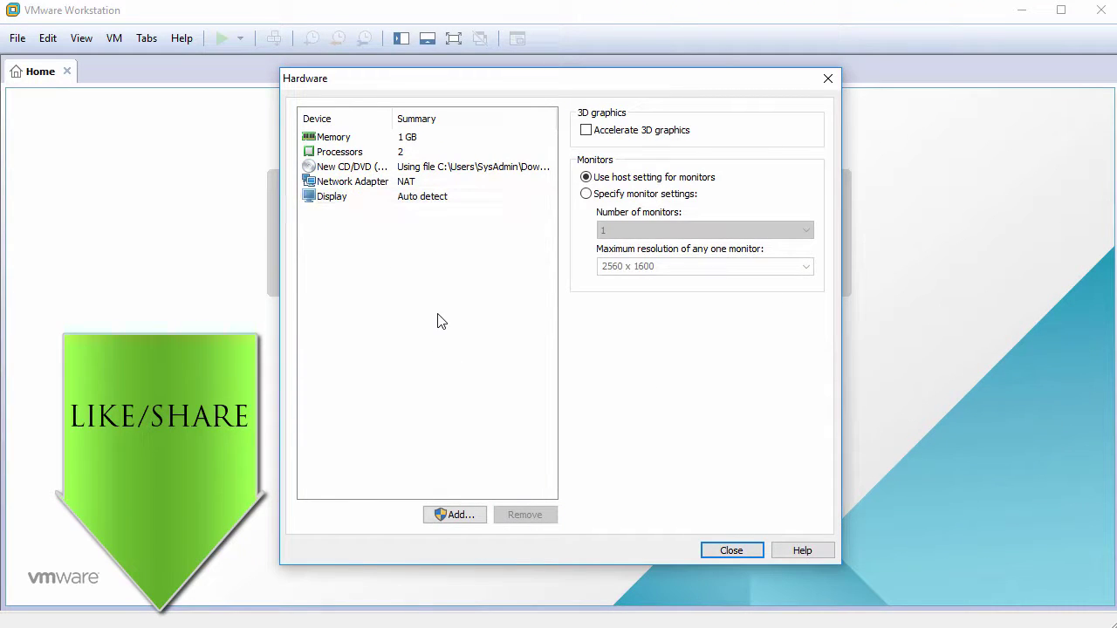
{"action": "left_click", "coordinate": [719, 548]}
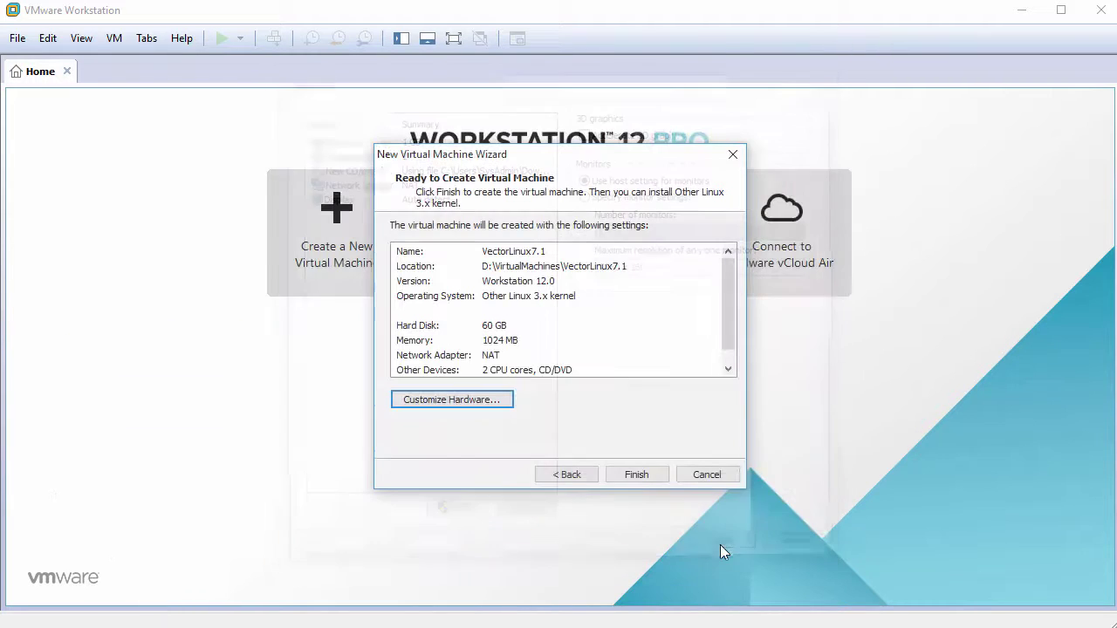
Finish the wizard, power on VectorLinux7.1, and boot the standard VectorLinux installer.
{"action": "left_click", "coordinate": [637, 476]}
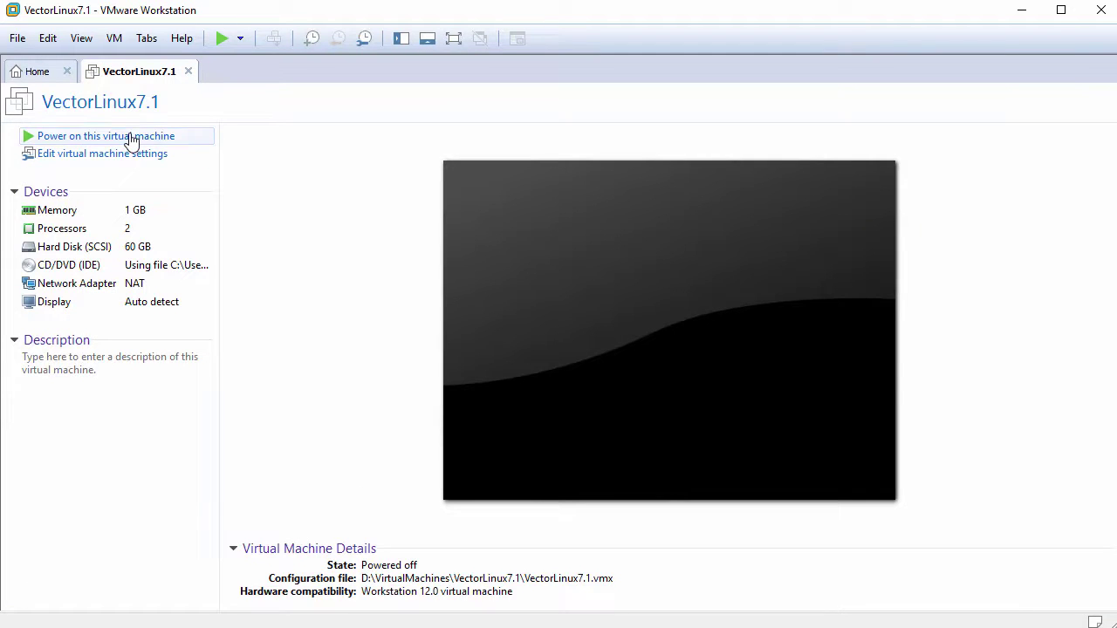
{"action": "left_click", "coordinate": [131, 138]}
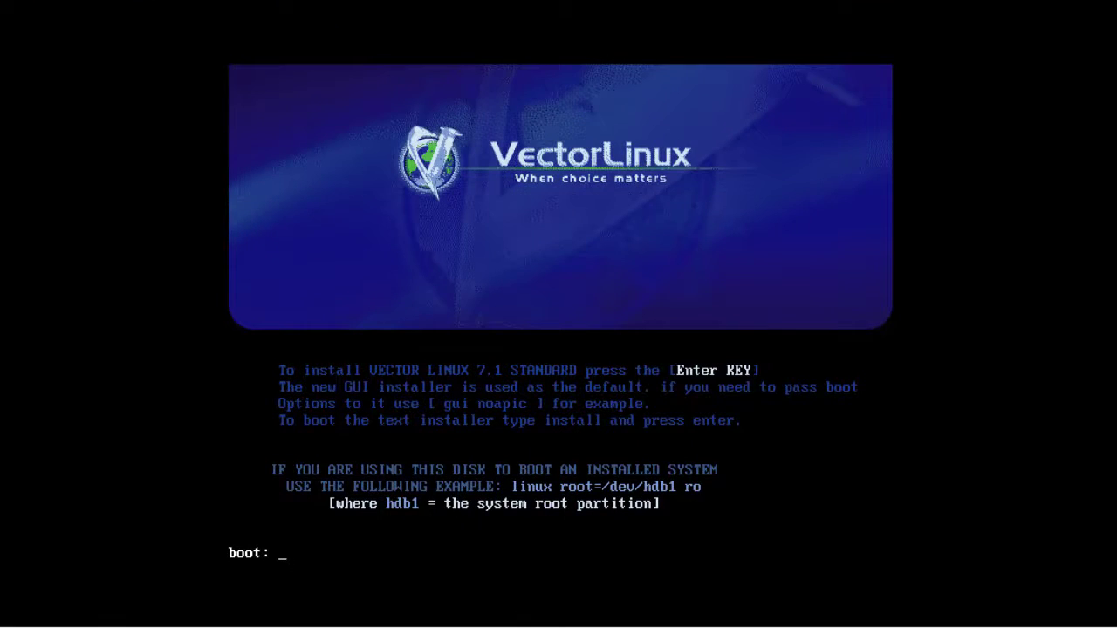
{"action": "key", "text": "Return"}
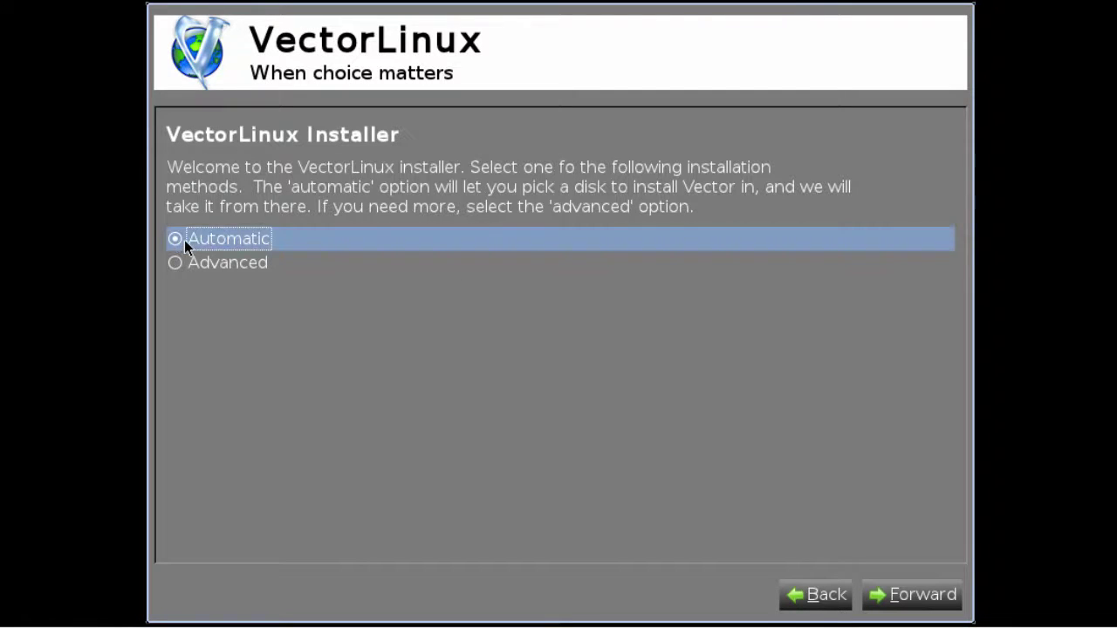
Choose Automatic installation and select the 60.0 GB virtual disk as the target.
{"action": "left_click", "coordinate": [912, 597]}
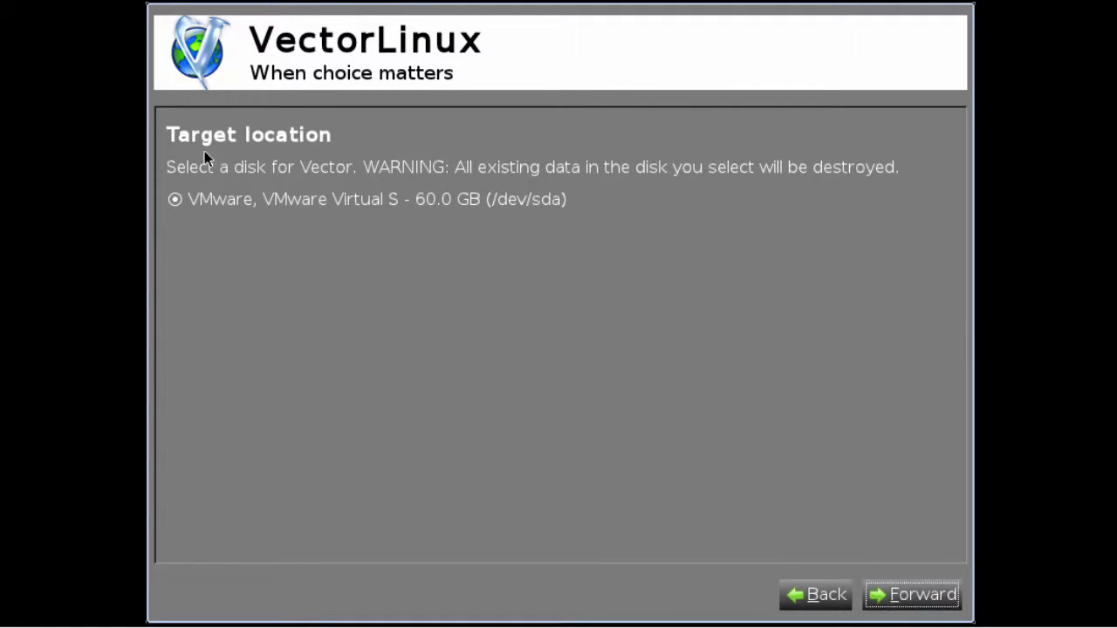
{"action": "left_click", "coordinate": [217, 194]}
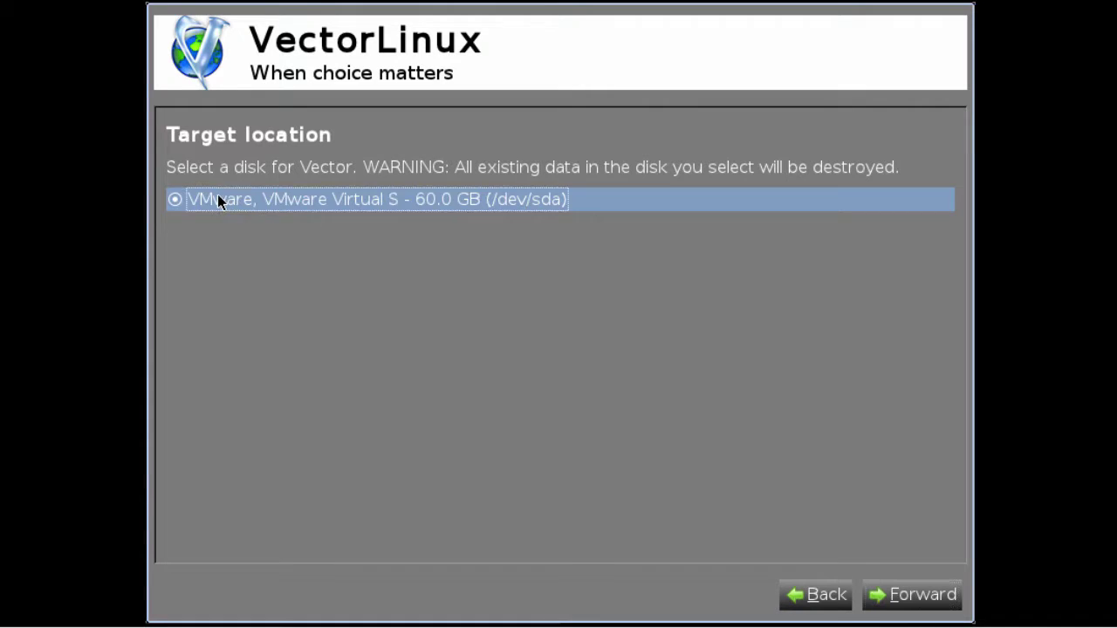
{"action": "left_click", "coordinate": [893, 593]}
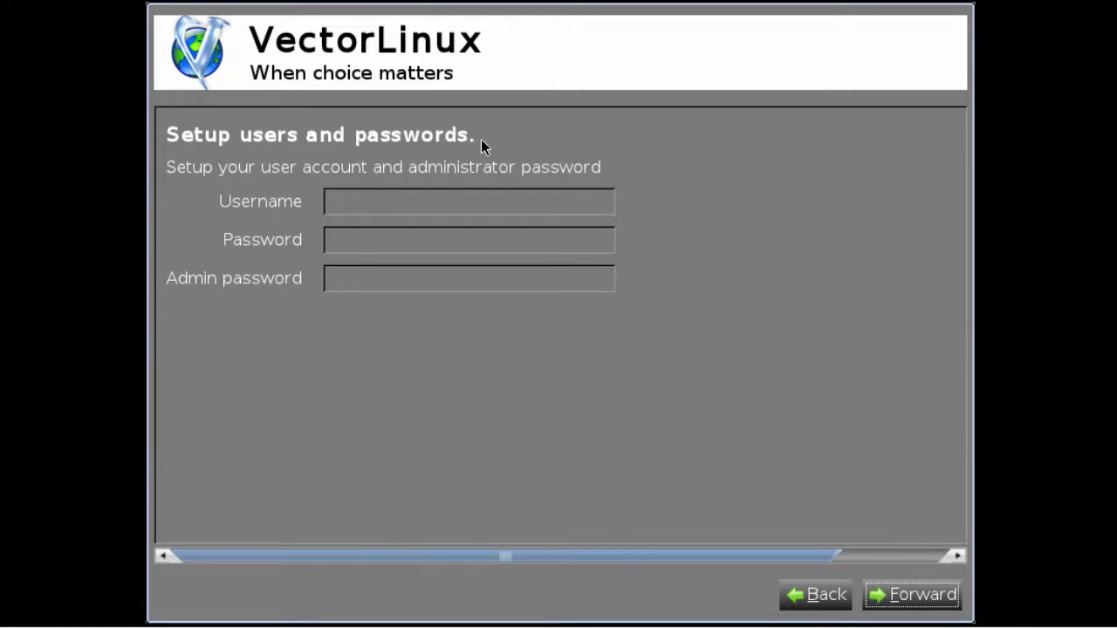
Enter the account username and passwords, run the installation, then reboot.
{"action": "left_click", "coordinate": [444, 190]}
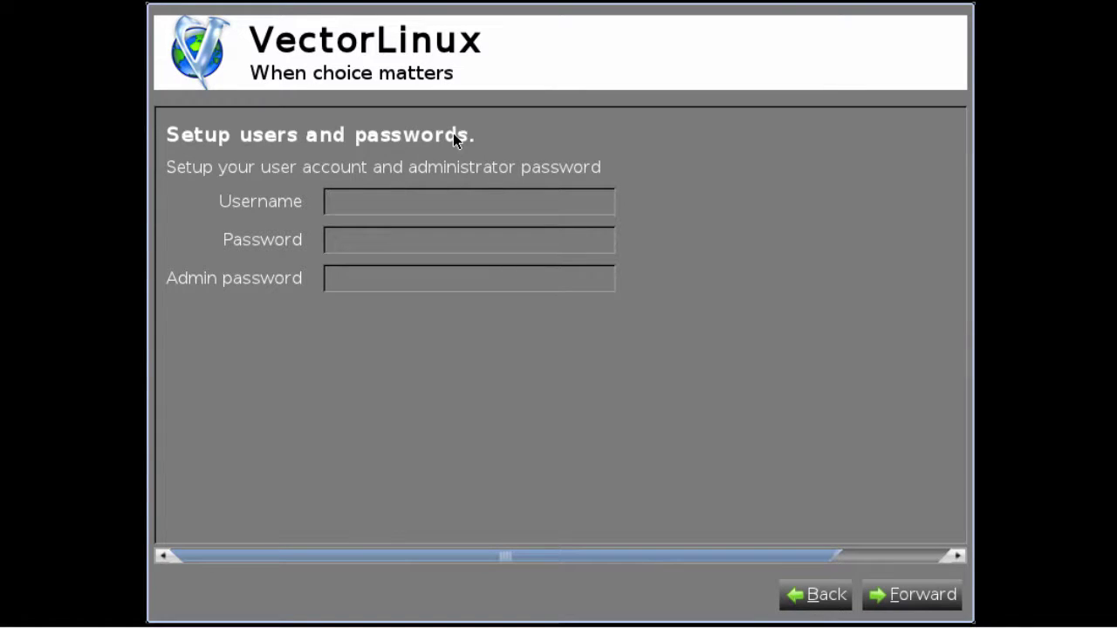
{"action": "type", "text": "john"}
{"action": "key", "text": "Tab"}
{"action": "type", "text": "changeme"}
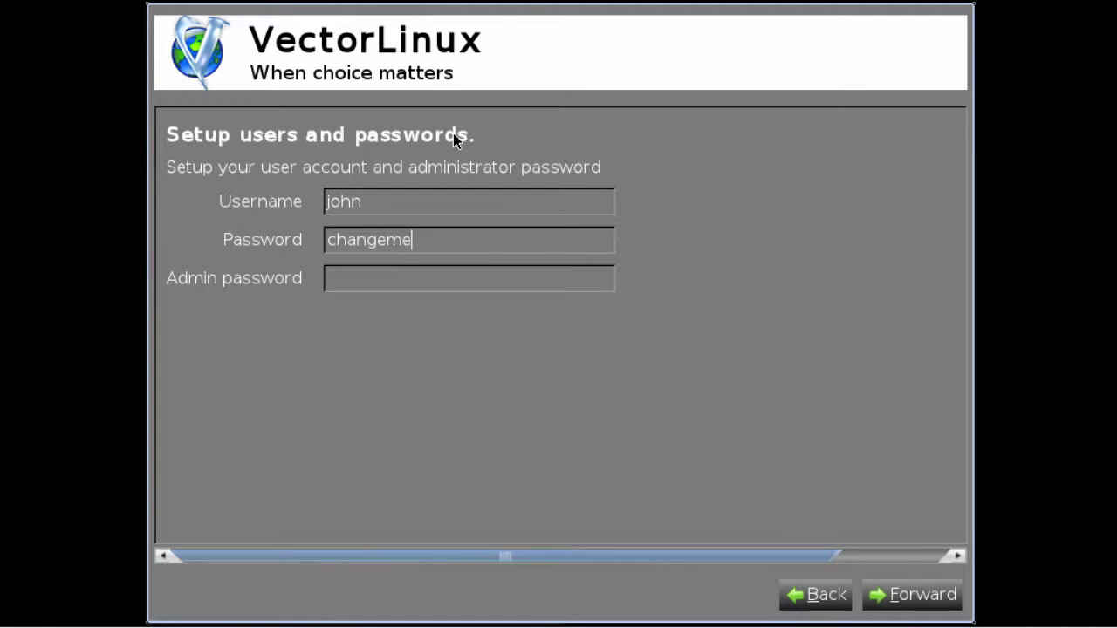
{"action": "type", "text": "changeme"}
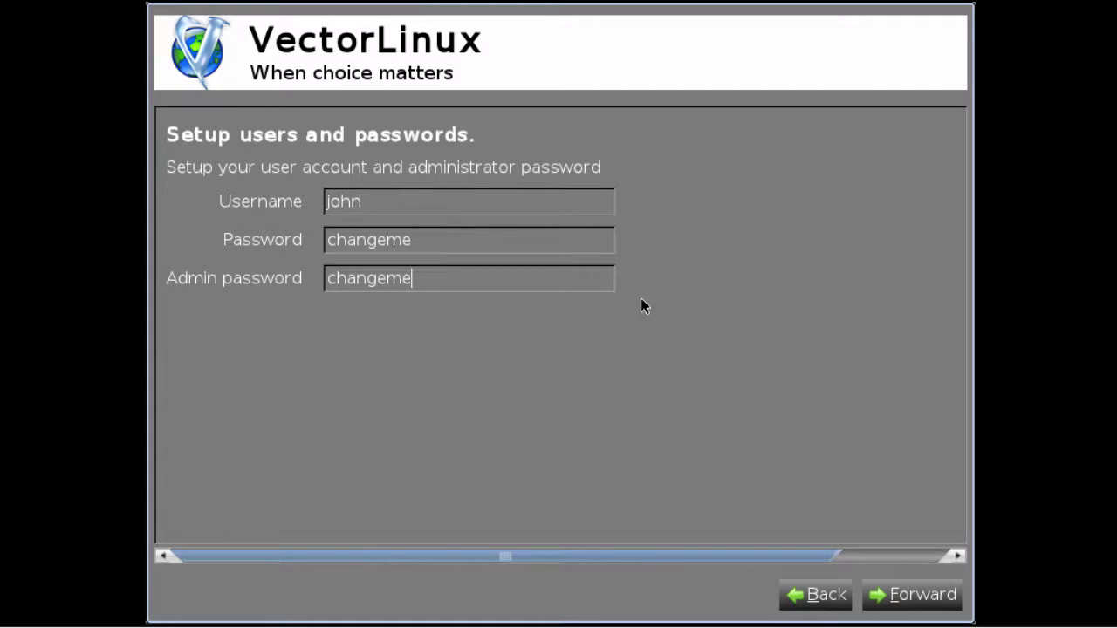
{"action": "left_click", "coordinate": [897, 596]}
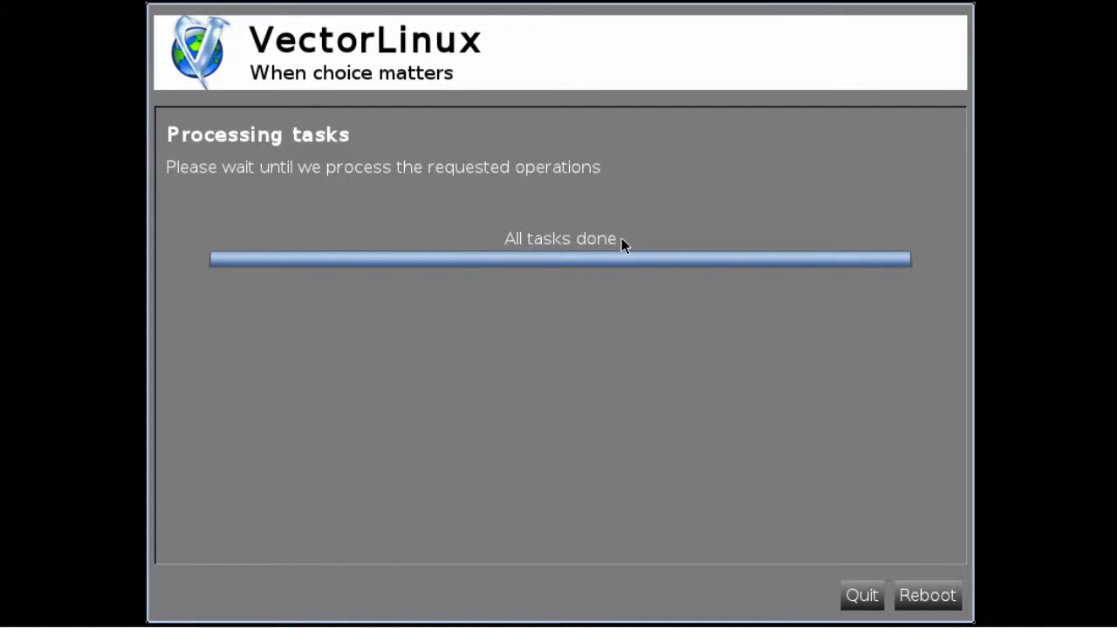
{"action": "left_click", "coordinate": [929, 599]}
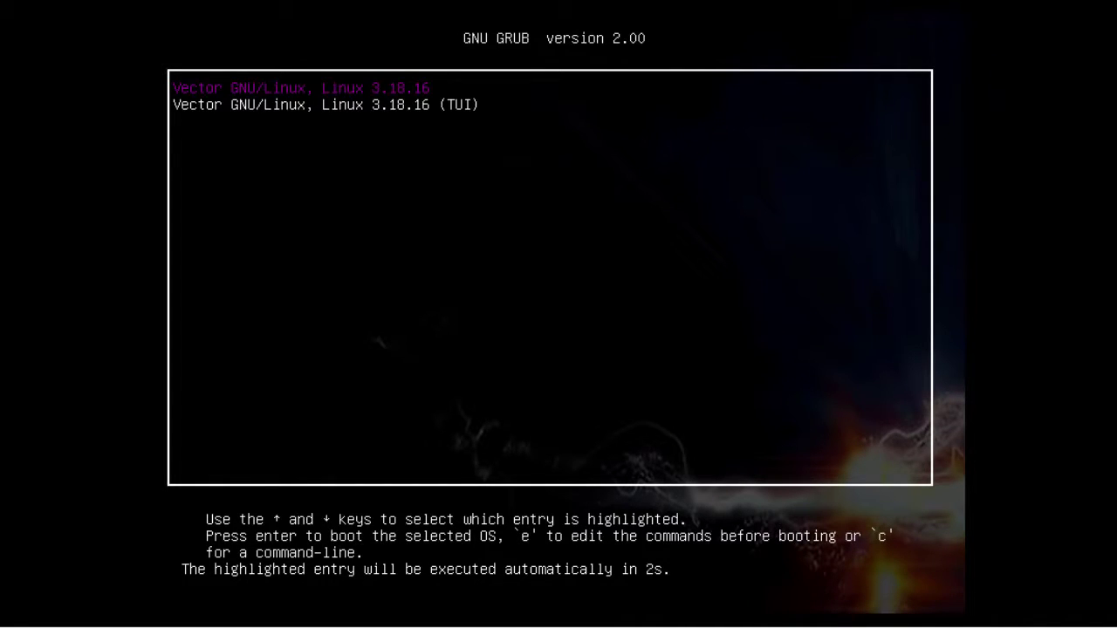
Boot the default Vector GNU/Linux entry and read the X server failure output before exiting.
{"action": "key", "text": "Return"}
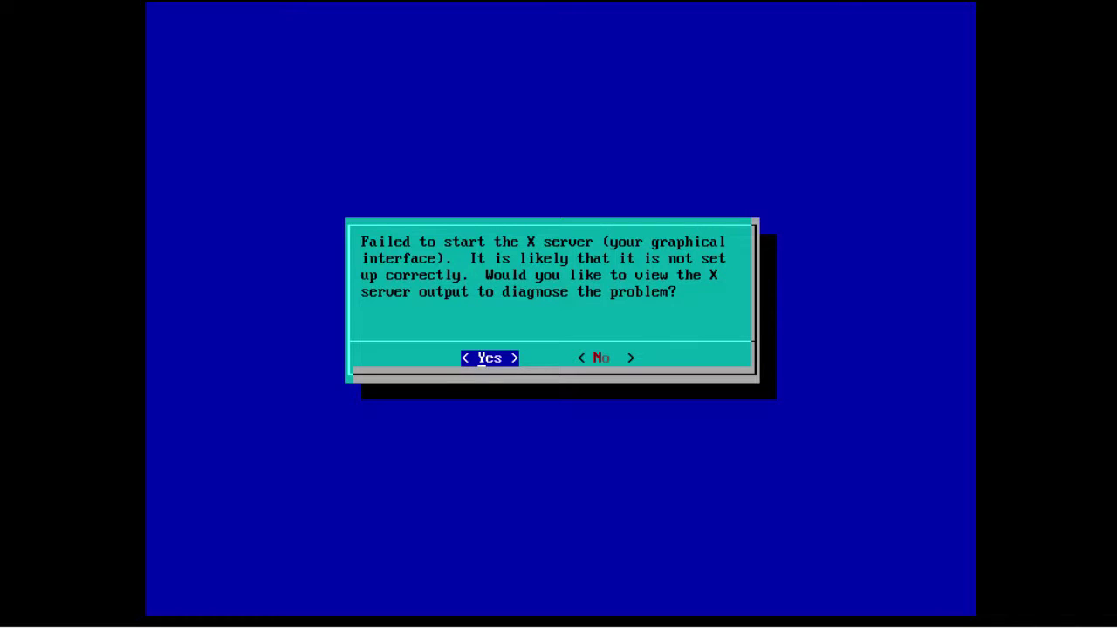
{"action": "key", "text": "Return"}
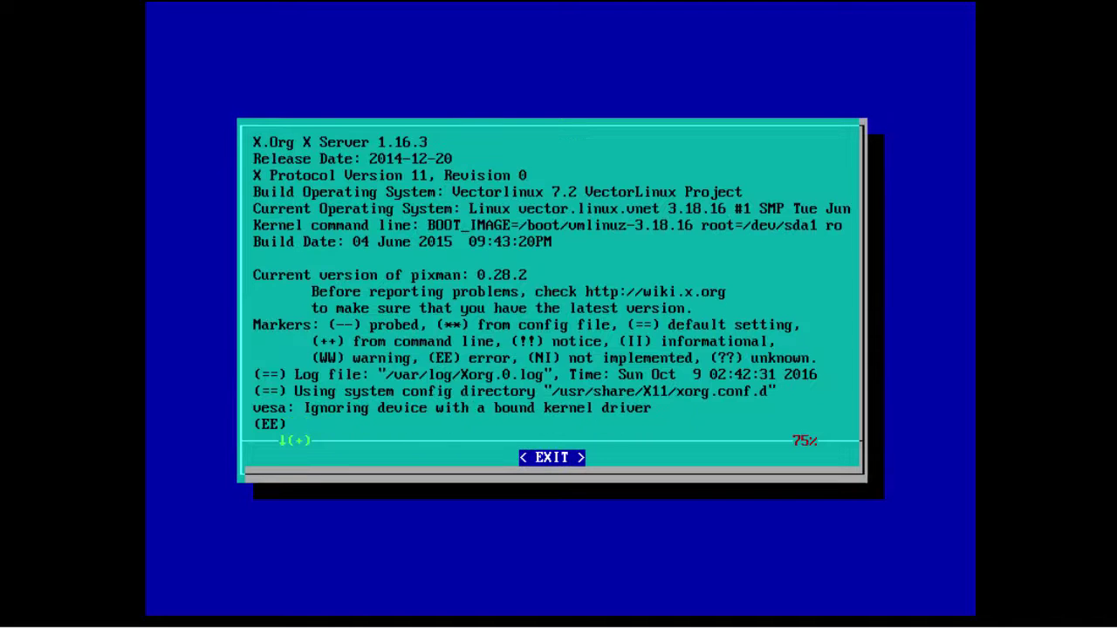
{"action": "key", "text": "Down"}
{"action": "key", "text": "Down"}
{"action": "key", "text": "Down"}
{"action": "key", "text": "Down"}
{"action": "key", "text": "Down"}
{"action": "key", "text": "Down"}
{"action": "key", "text": "Down"}
{"action": "key", "text": "Down"}
{"action": "key", "text": "Down"}
{"action": "key", "text": "Down"}
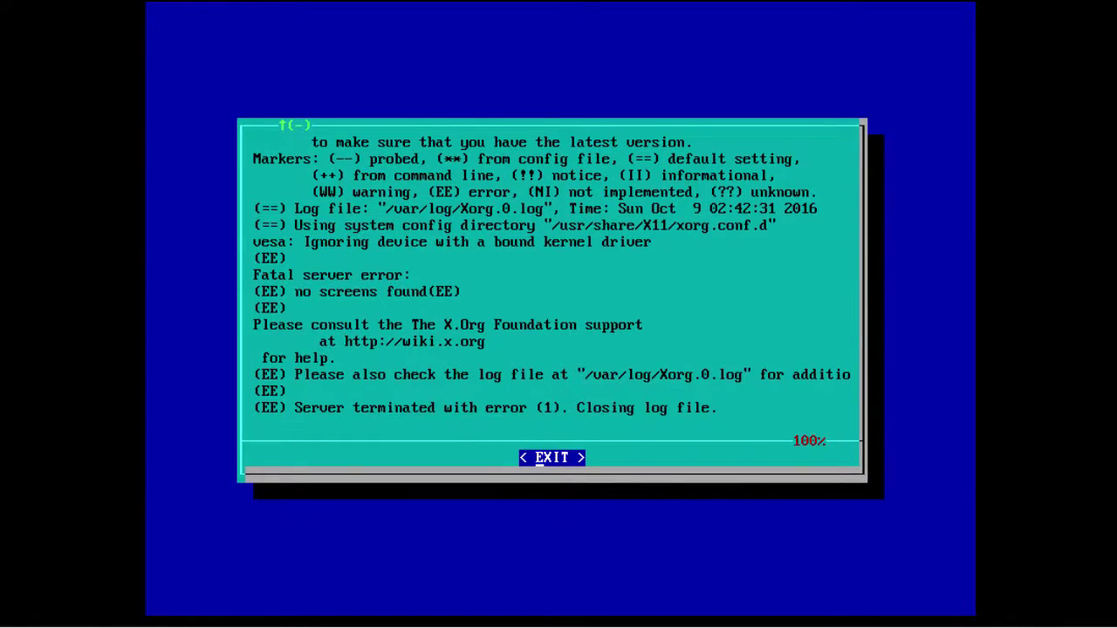
{"action": "key", "text": "Return"}
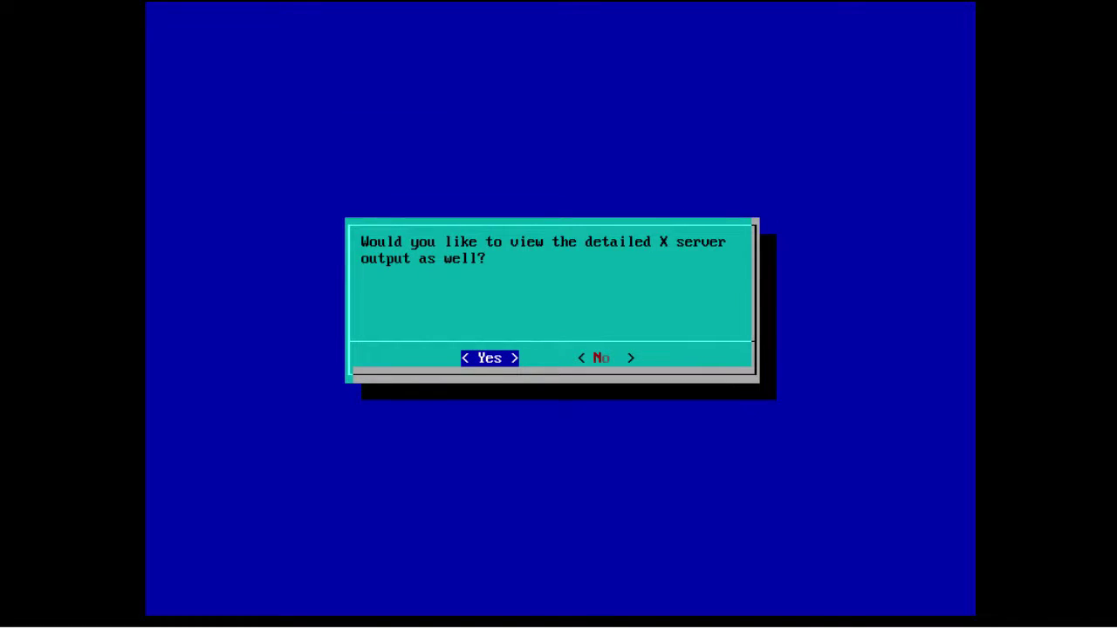
{"action": "key", "text": "Return"}
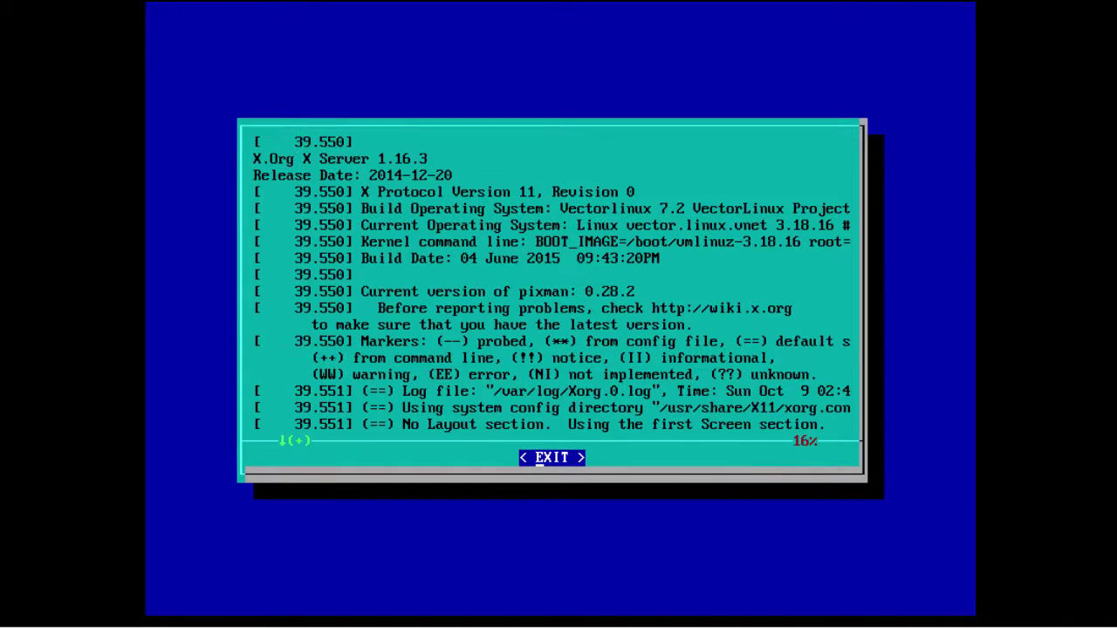
{"action": "key", "text": "Down"}
{"action": "key", "text": "Down"}
{"action": "key", "text": "Down"}
{"action": "key", "text": "Down"}
{"action": "key", "text": "Down"}
{"action": "key", "text": "Down"}
{"action": "key", "text": "Down"}
{"action": "key", "text": "Down"}
{"action": "key", "text": "Down"}
{"action": "key", "text": "Down"}
{"action": "key", "text": "Down"}
{"action": "key", "text": "Down"}
{"action": "key", "text": "Down"}
{"action": "key", "text": "Down"}
{"action": "key", "text": "Down"}
{"action": "key", "text": "Down"}
{"action": "key", "text": "Down"}
{"action": "key", "text": "Down"}
{"action": "key", "text": "Down"}
{"action": "key", "text": "Down"}
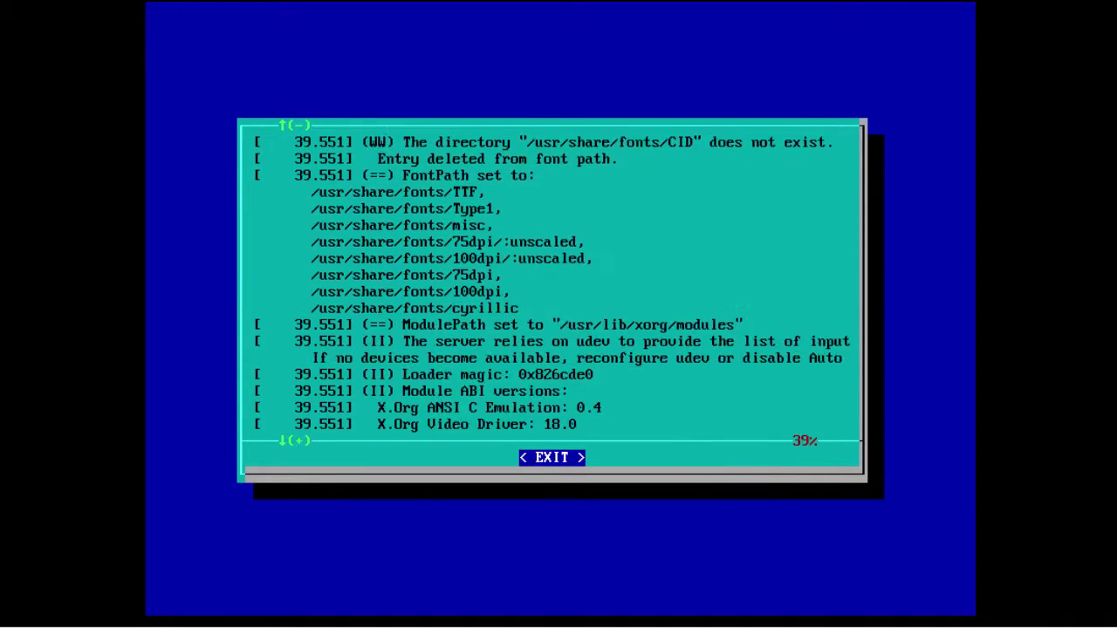
{"action": "key", "text": "Down"}
{"action": "key", "text": "Down"}
{"action": "key", "text": "Down"}
{"action": "key", "text": "Down"}
{"action": "key", "text": "Down"}
{"action": "key", "text": "Down"}
{"action": "key", "text": "Down"}
{"action": "key", "text": "Down"}
{"action": "key", "text": "Down"}
{"action": "key", "text": "Down"}
{"action": "key", "text": "Down"}
{"action": "key", "text": "Down"}
{"action": "key", "text": "Down"}
{"action": "key", "text": "Down"}
{"action": "key", "text": "Down"}
{"action": "key", "text": "Down"}
{"action": "key", "text": "Down"}
{"action": "key", "text": "Down"}
{"action": "key", "text": "Down"}
{"action": "key", "text": "Down"}
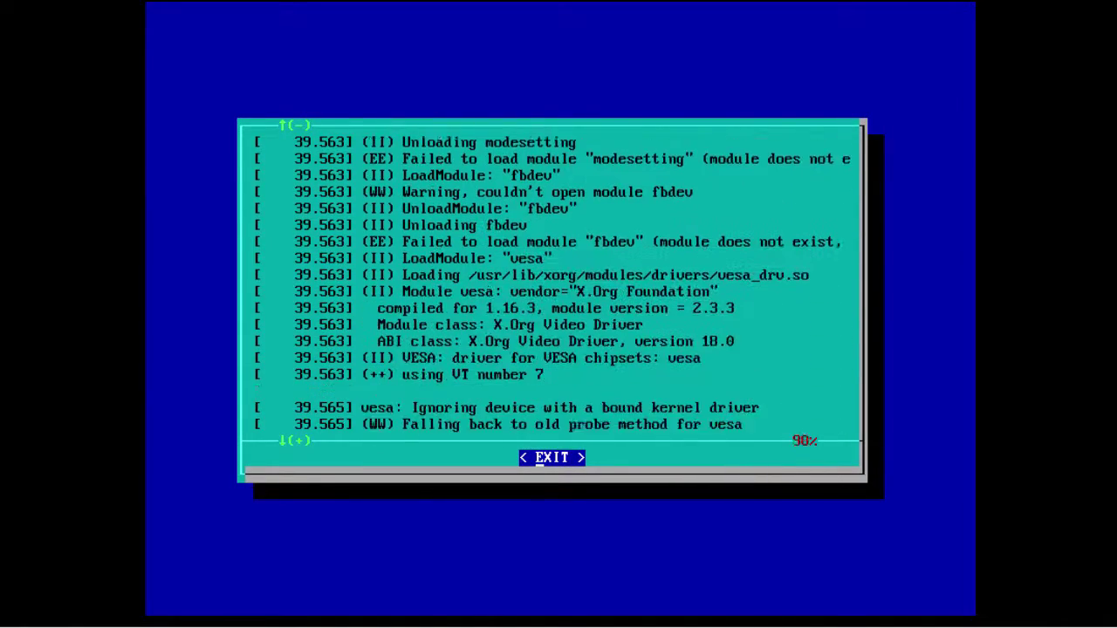
{"action": "key", "text": "Down"}
{"action": "key", "text": "Down"}
{"action": "key", "text": "Down"}
{"action": "key", "text": "Down"}
{"action": "key", "text": "Down"}
{"action": "key", "text": "Down"}
{"action": "key", "text": "Down"}
{"action": "key", "text": "Down"}
{"action": "key", "text": "Down"}
{"action": "key", "text": "Down"}
{"action": "key", "text": "Down"}
{"action": "key", "text": "Down"}
{"action": "key", "text": "Down"}
{"action": "key", "text": "Down"}
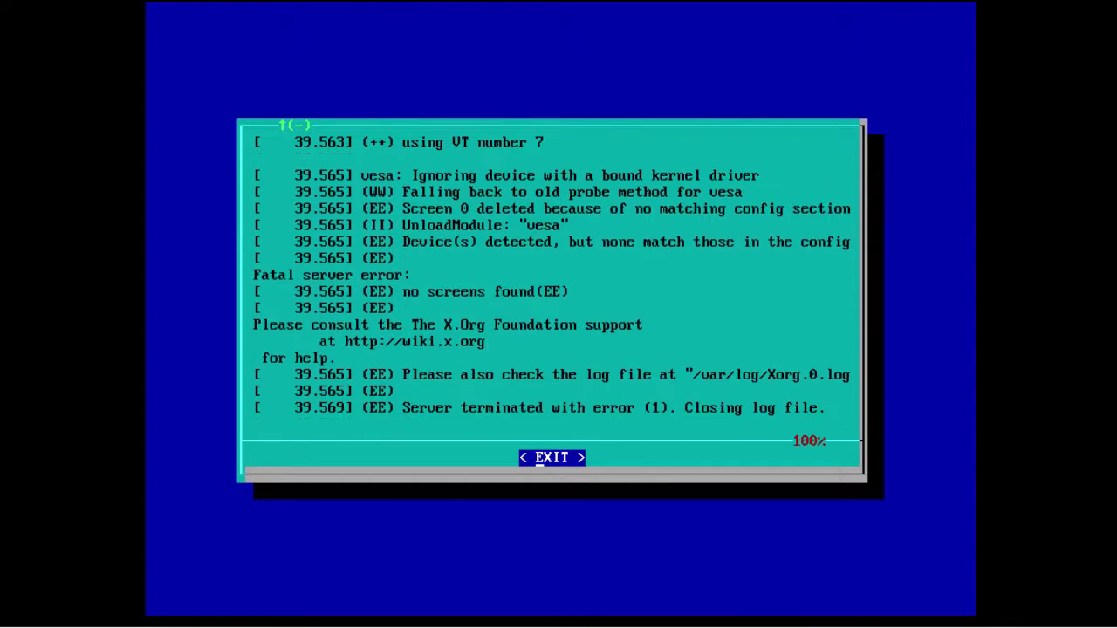
{"action": "key", "text": "Return"}
{"action": "key", "text": "Return"}
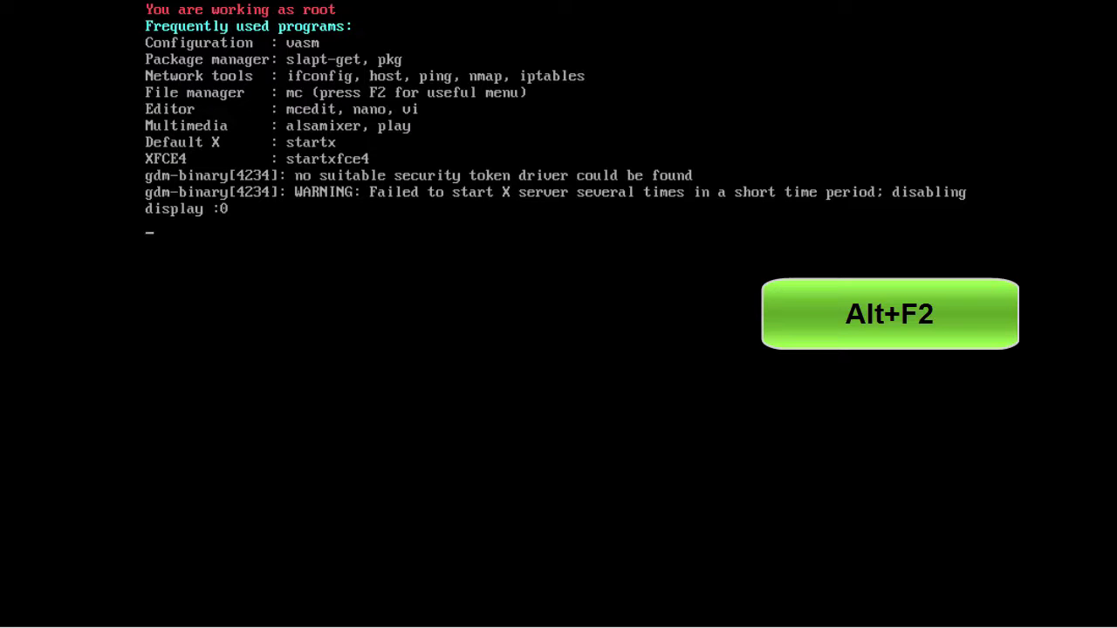
Log in as root on the Alt+F2 console and clear the screen.
{"action": "key", "text": "alt+F2"}
{"action": "type", "text": "root"}
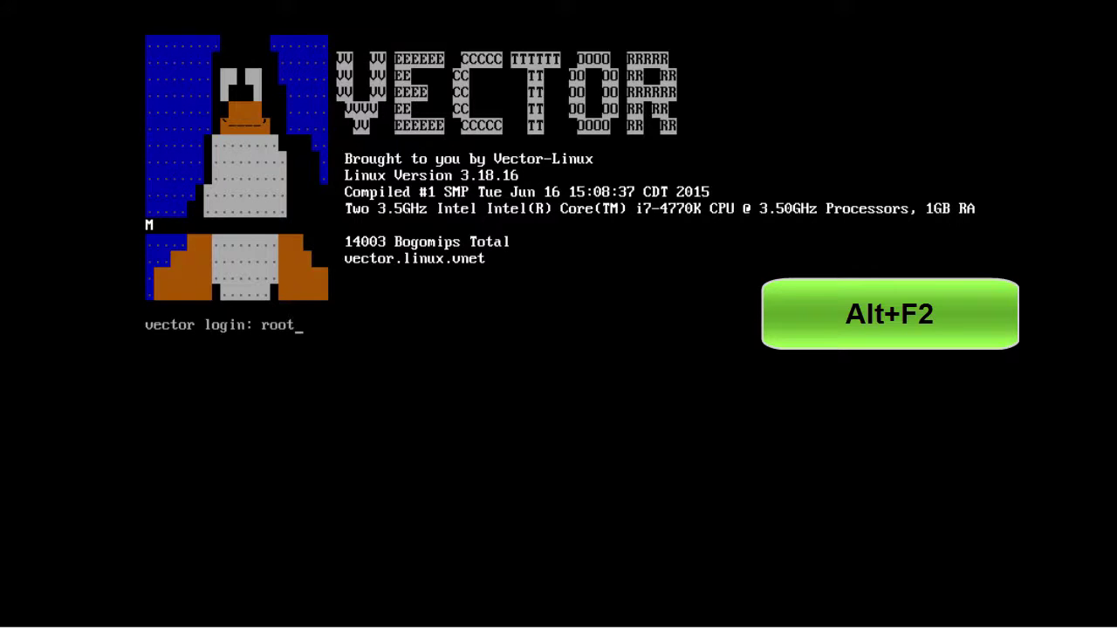
{"action": "key", "text": "Return"}
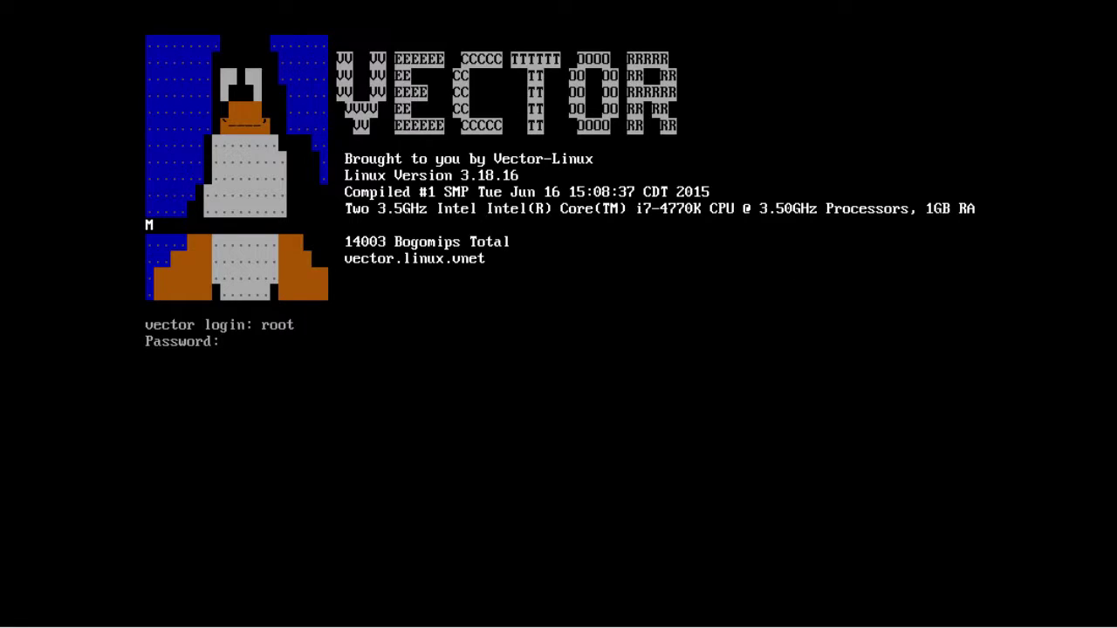
{"action": "key", "text": "Return"}
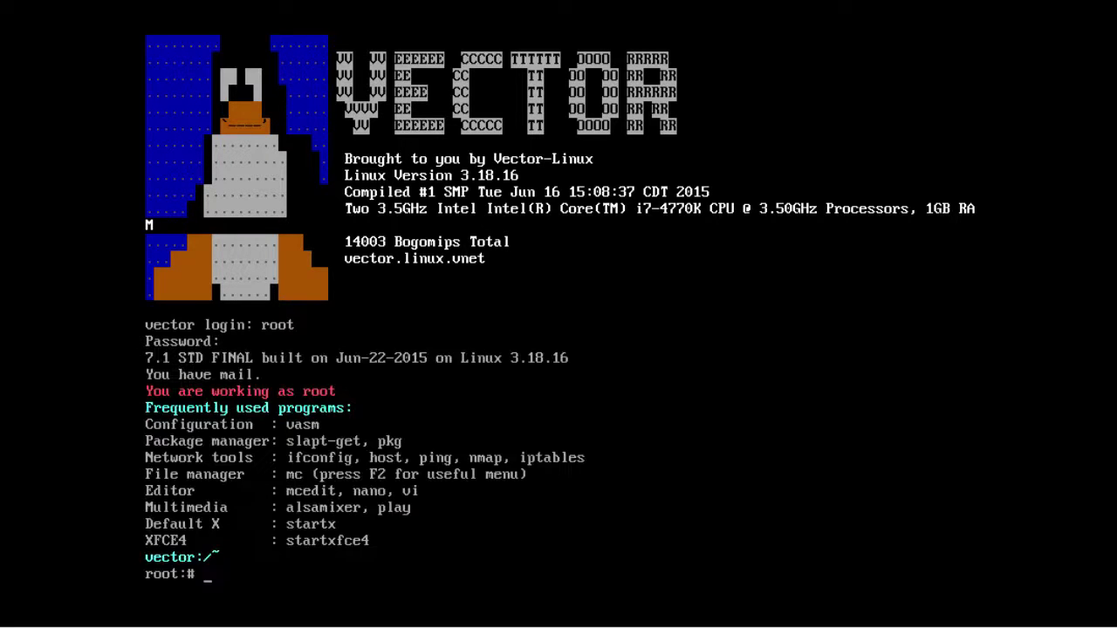
{"action": "type", "text": "clear"}
{"action": "key", "text": "Return"}
{"action": "key", "text": "Return"}
{"action": "type", "text": "ping -c"}
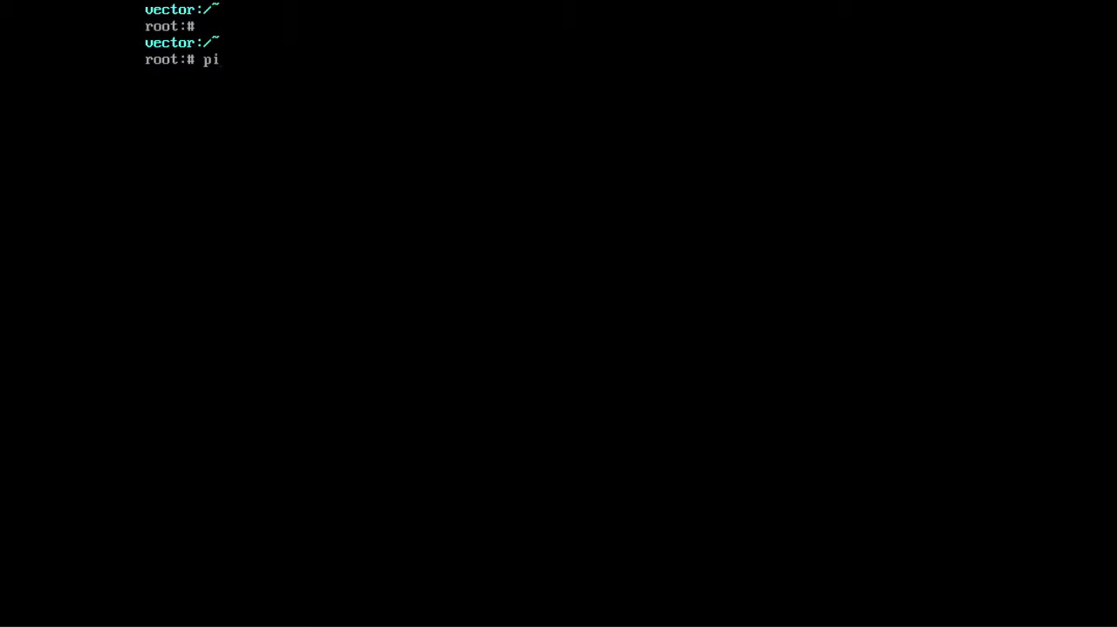
{"action": "type", "text": "www."}
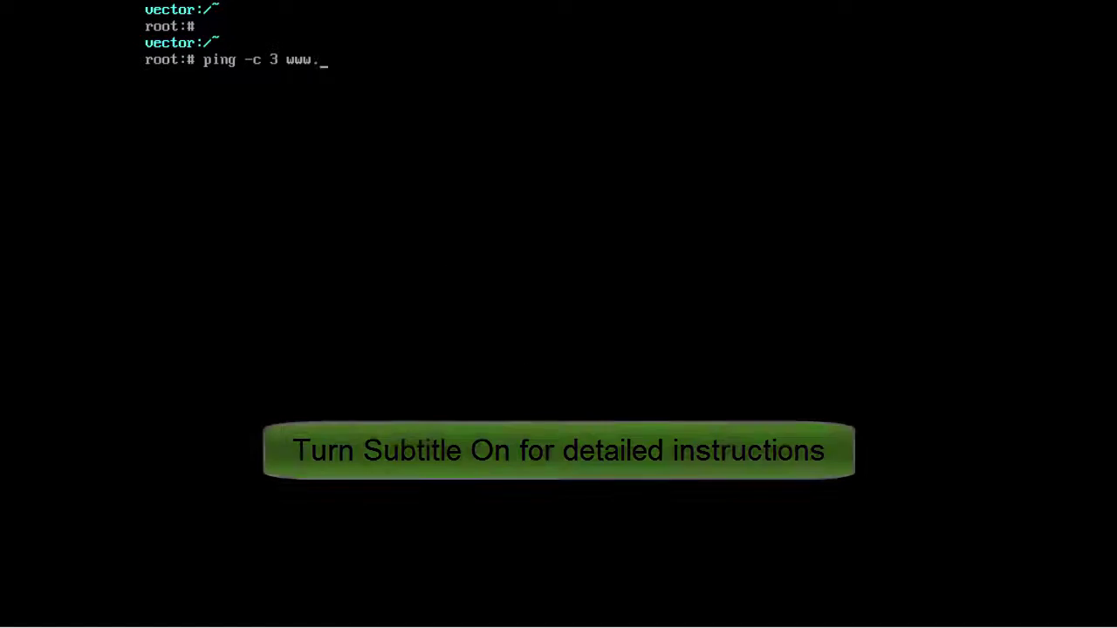
{"action": "type", "text": "google.com"}
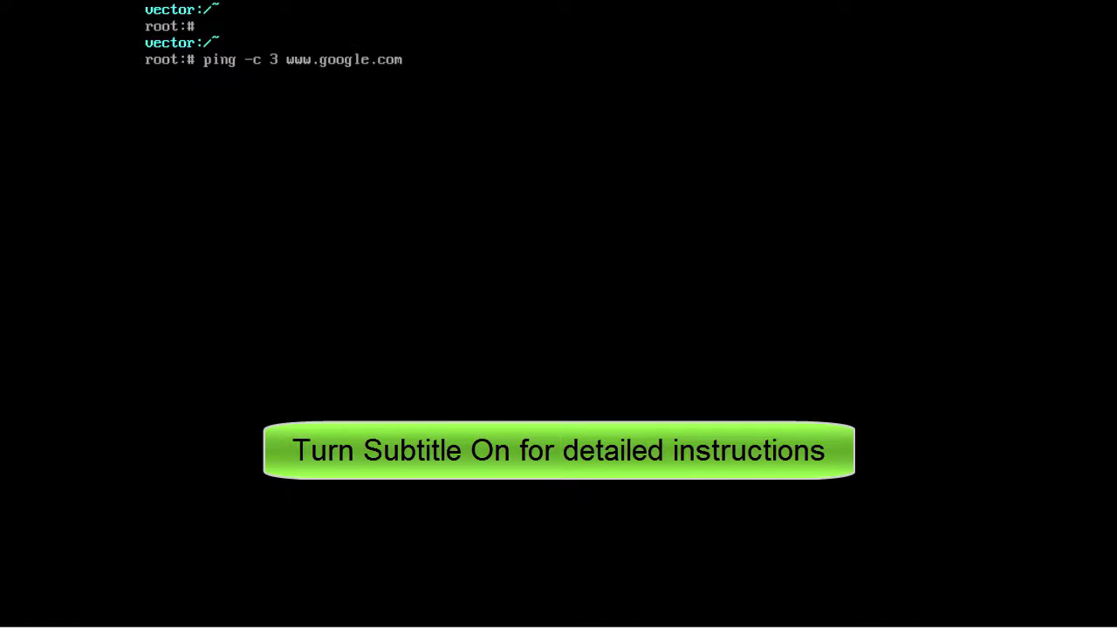
{"action": "key", "text": "Return"}
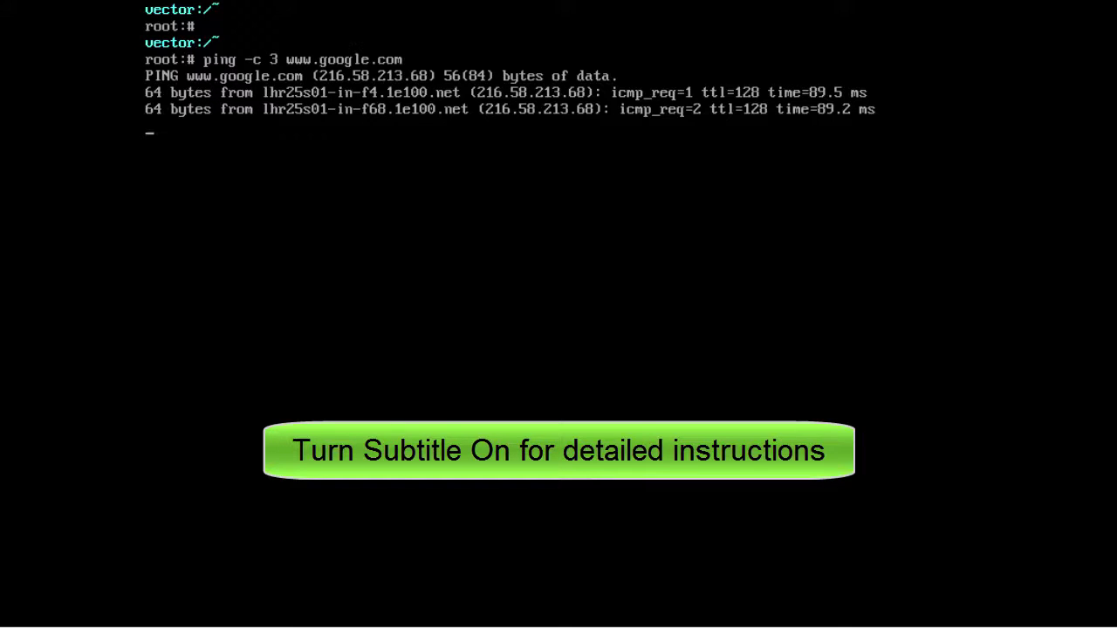
{"action": "key", "text": "Return"}
{"action": "type", "text": "slapt-"}
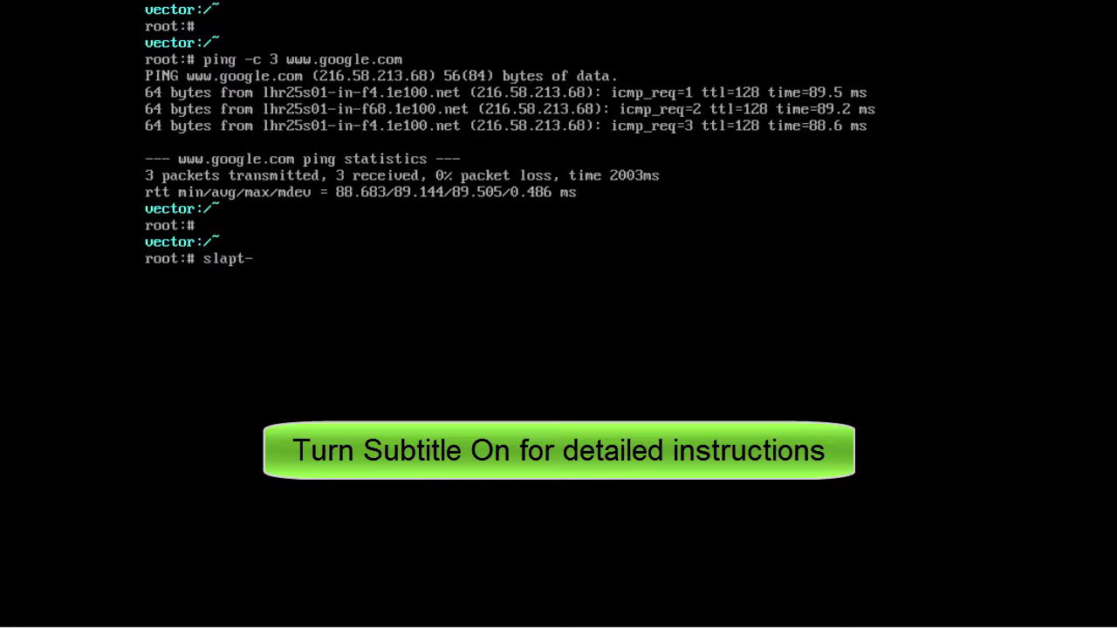
{"action": "type", "text": "get --updat"}
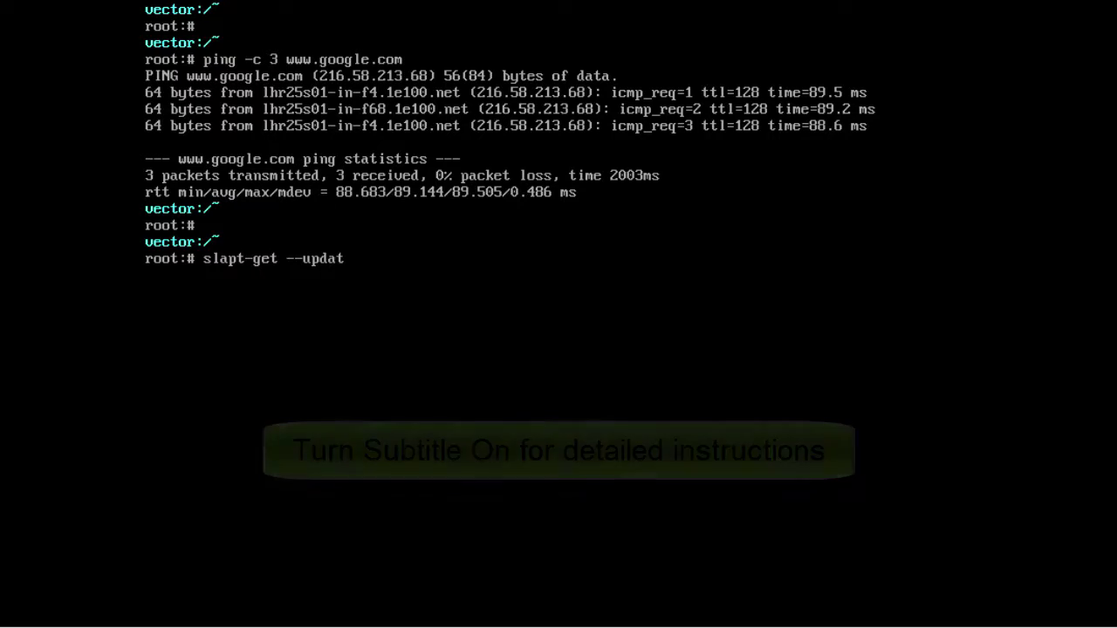
{"action": "type", "text": "e"}
{"action": "key", "text": "Return"}
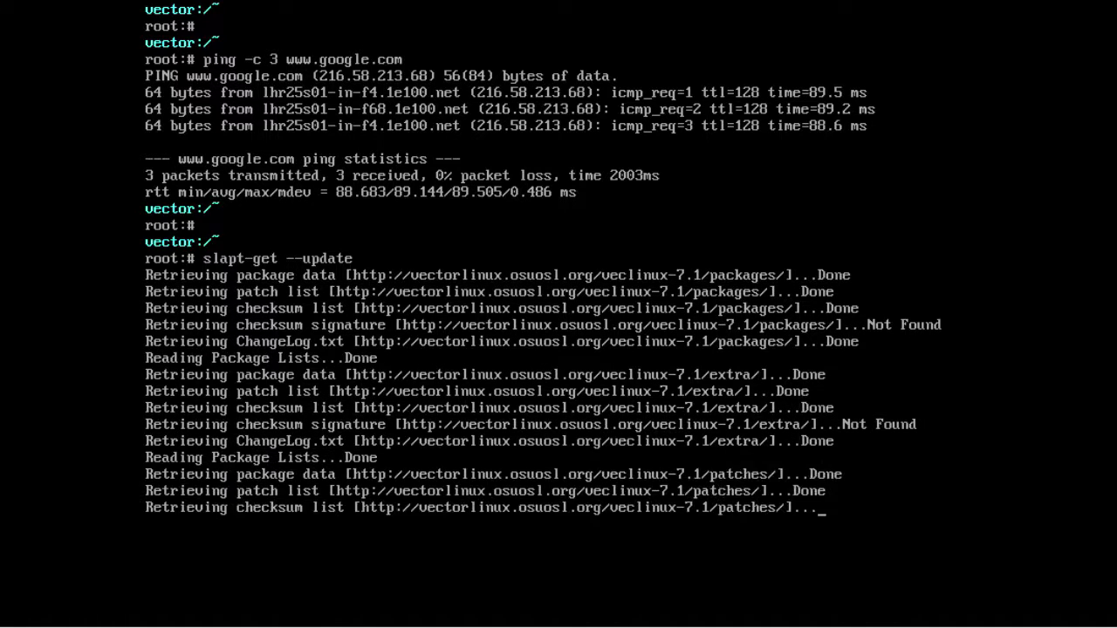
Search slapt-get for vmware and confirm the mouse and video drivers are installed.
{"action": "type", "text": "clear"}
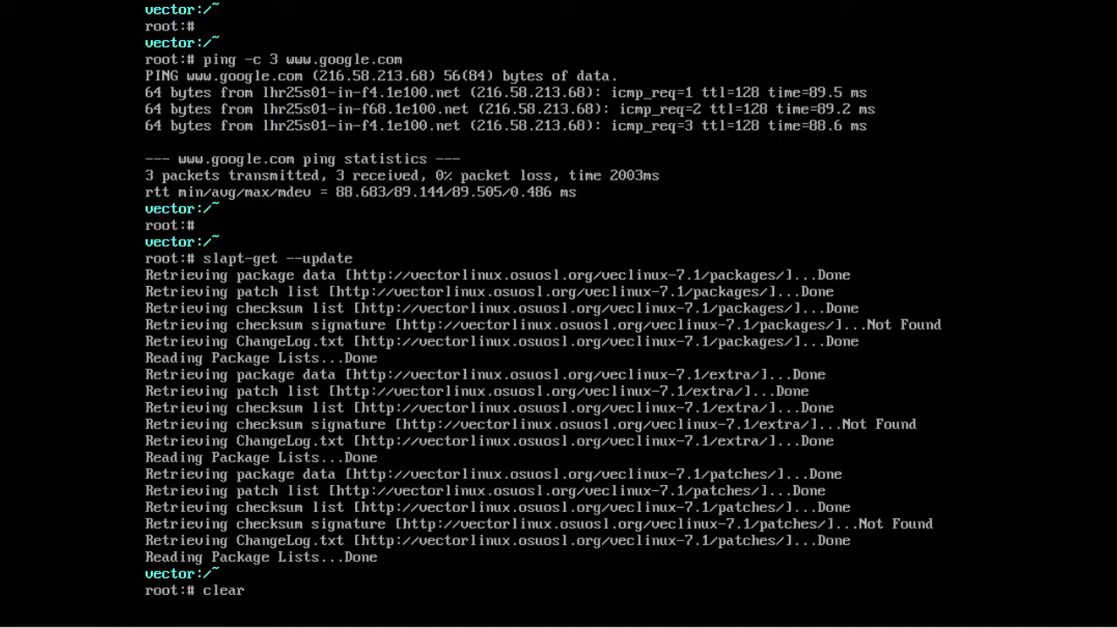
{"action": "key", "text": "Return"}
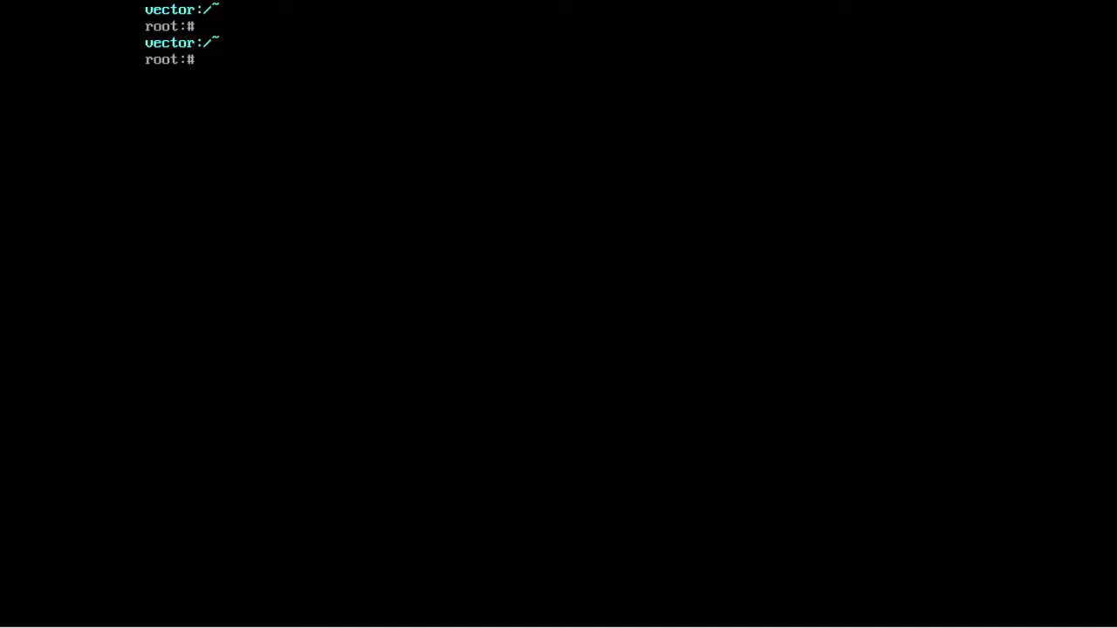
{"action": "type", "text": "slapt-get --se"}
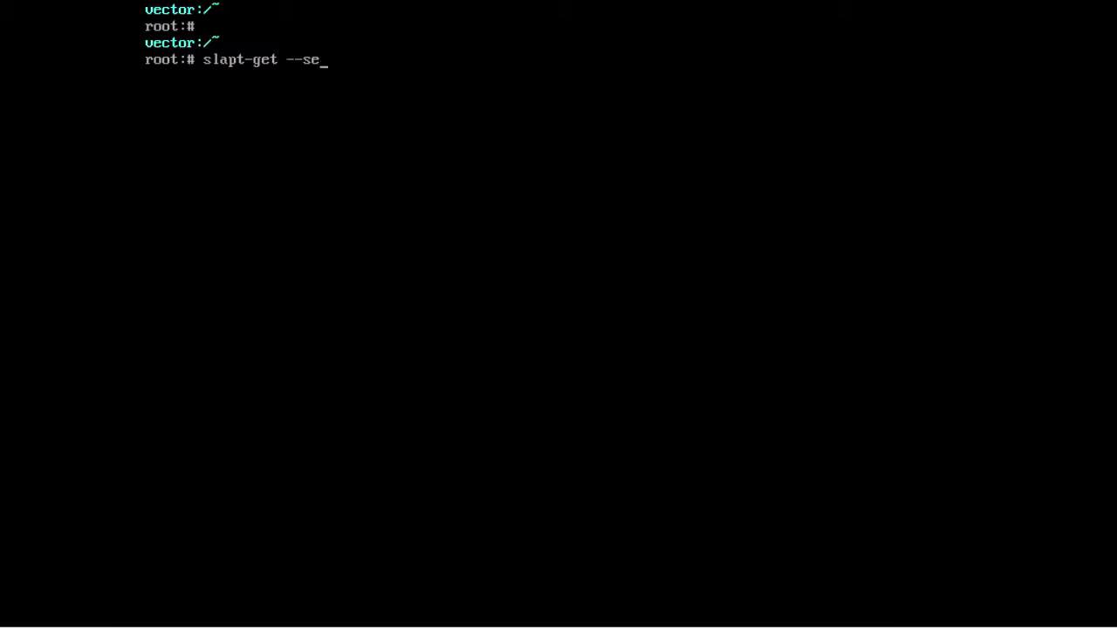
{"action": "type", "text": "arch vmware"}
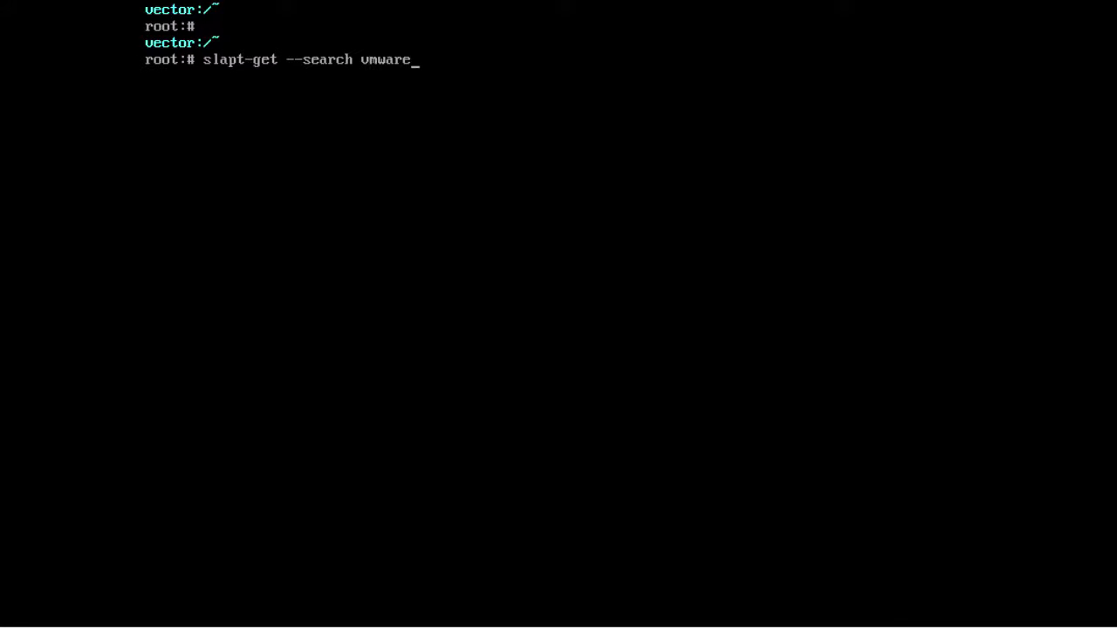
{"action": "key", "text": "Return"}
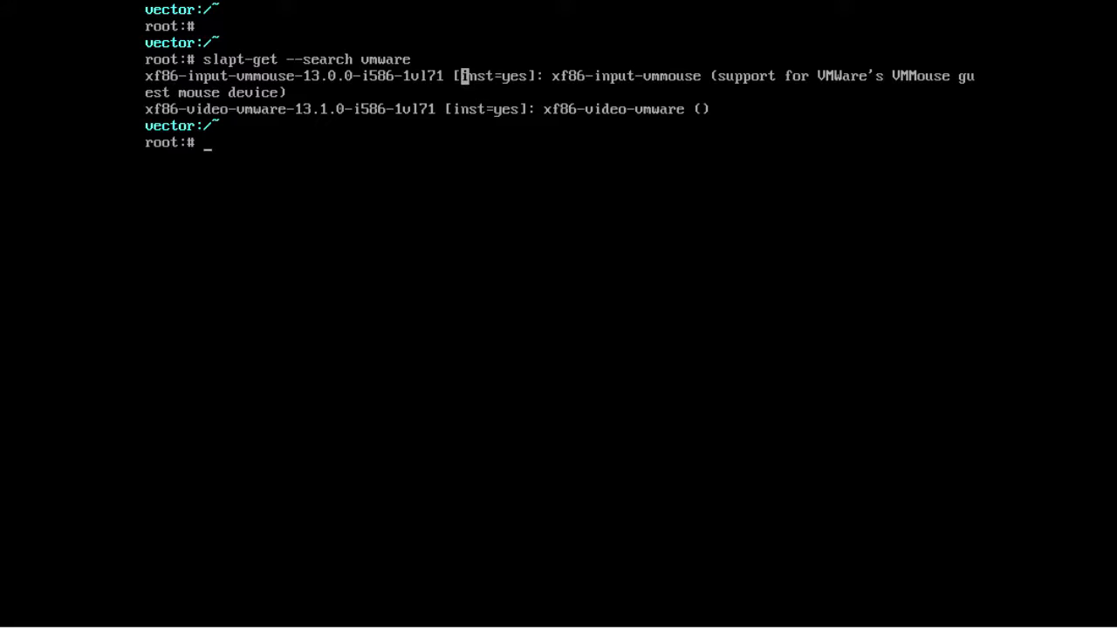
{"action": "left_click_drag", "start_coordinate": [464, 76], "coordinate": [532, 76]}
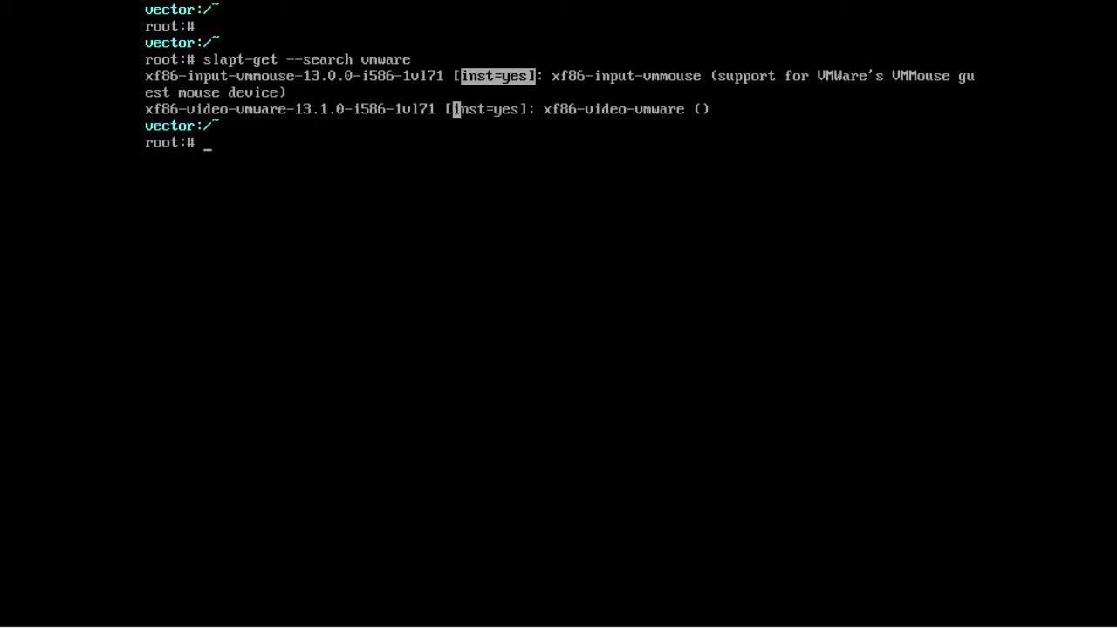
{"action": "left_click_drag", "start_coordinate": [455, 109], "coordinate": [515, 109]}
{"action": "left_click", "coordinate": [514, 109]}
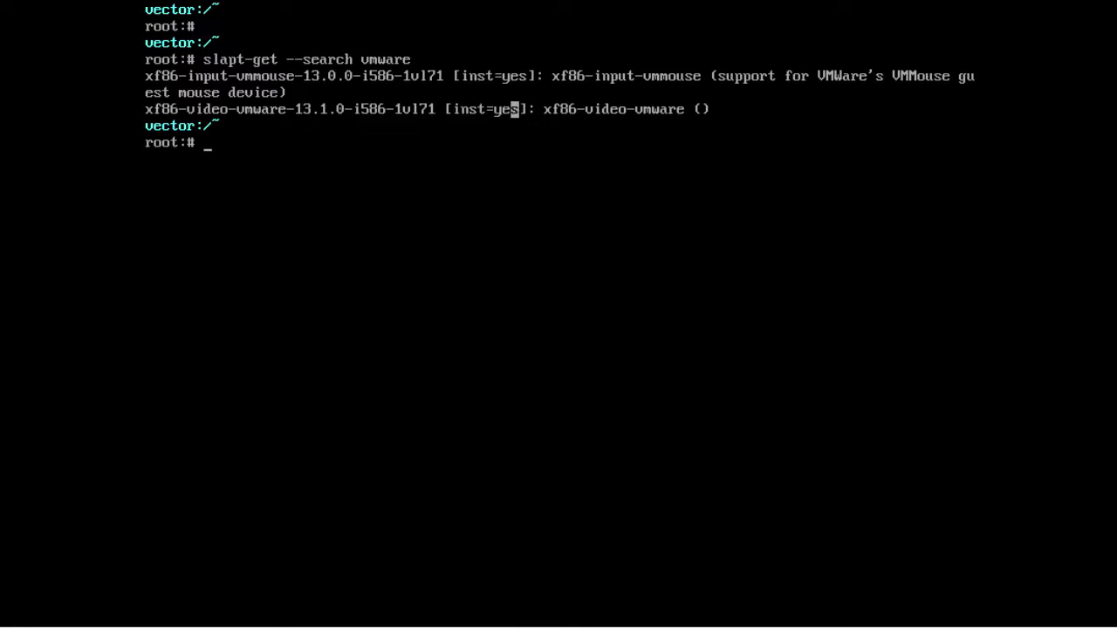
Search for llvm, see it's not installed, and install it with slapt-get --install llvm.
{"action": "type", "text": "slapt-get --"}
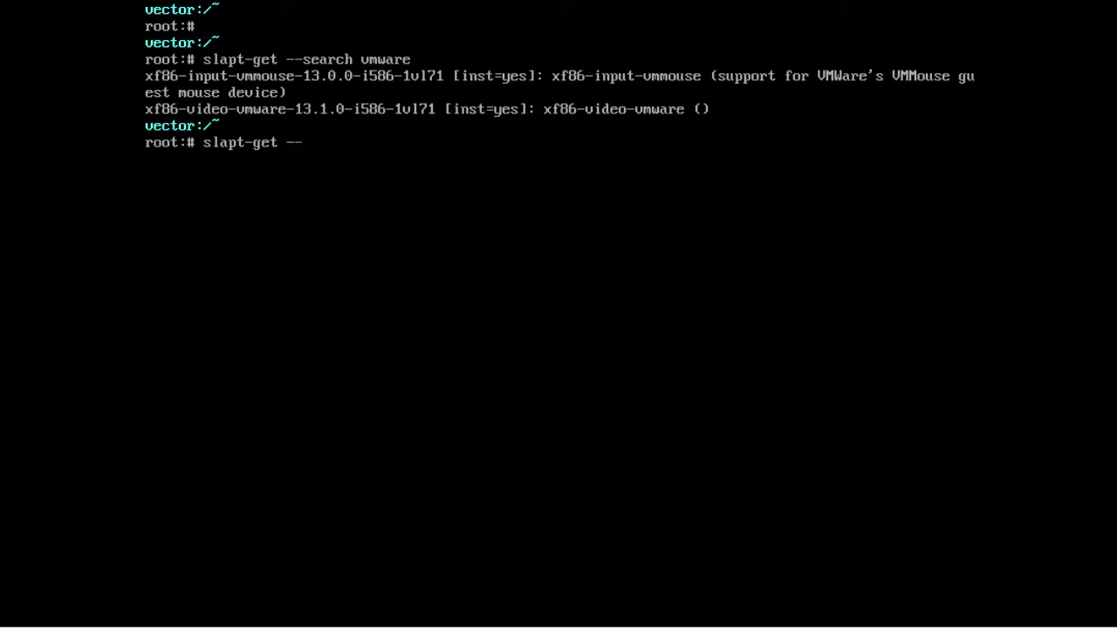
{"action": "type", "text": "search llvm"}
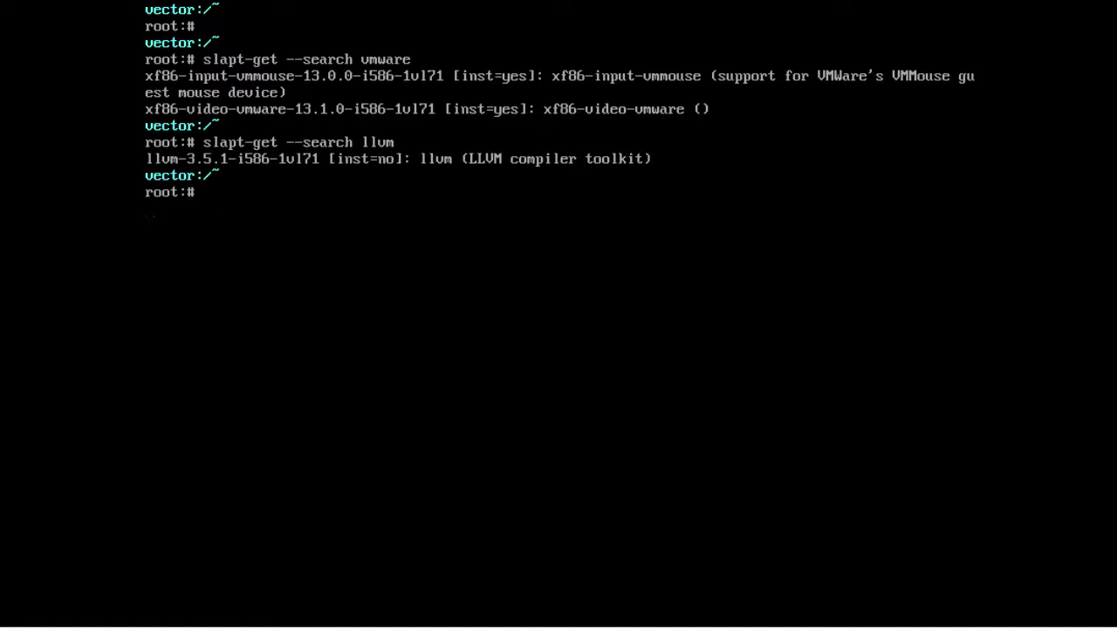
{"action": "left_click_drag", "start_coordinate": [332, 159], "coordinate": [408, 158]}
{"action": "left_click", "coordinate": [431, 141]}
{"action": "type", "text": "slapt-get --install ll"}
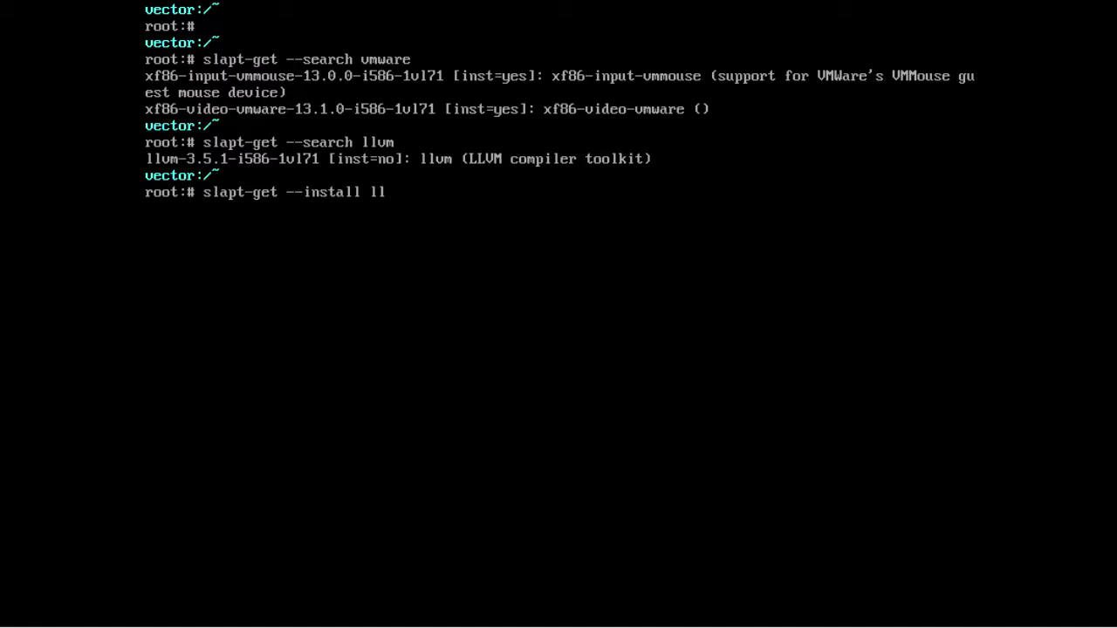
{"action": "type", "text": "vm"}
{"action": "key", "text": "Return"}
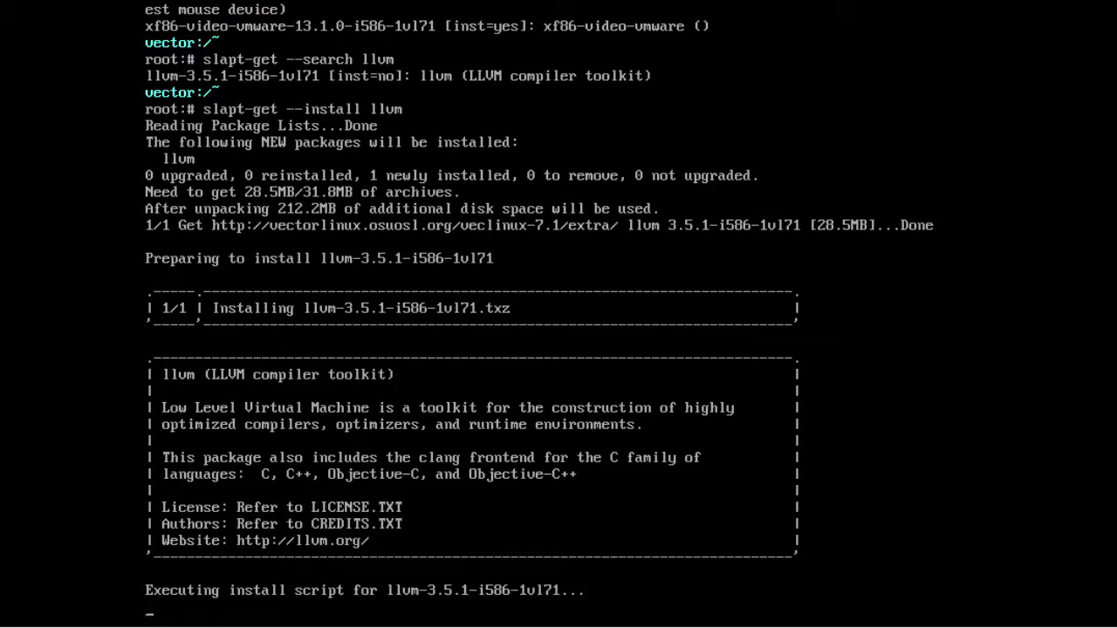
{"action": "key", "text": "Return"}
{"action": "type", "text": "clear"}
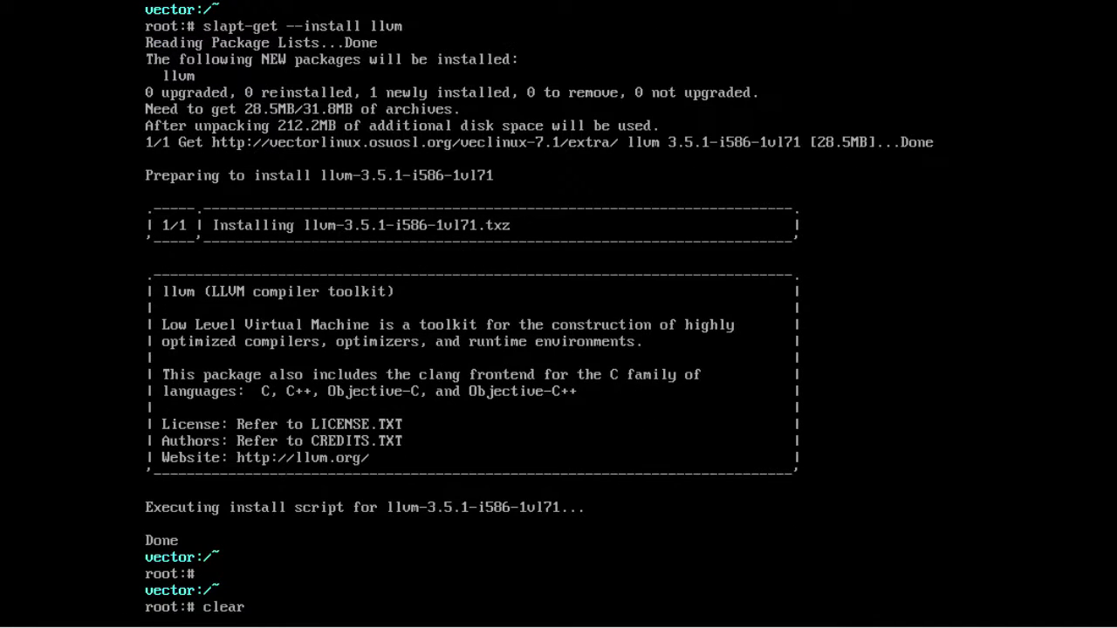
{"action": "key", "text": "Return"}
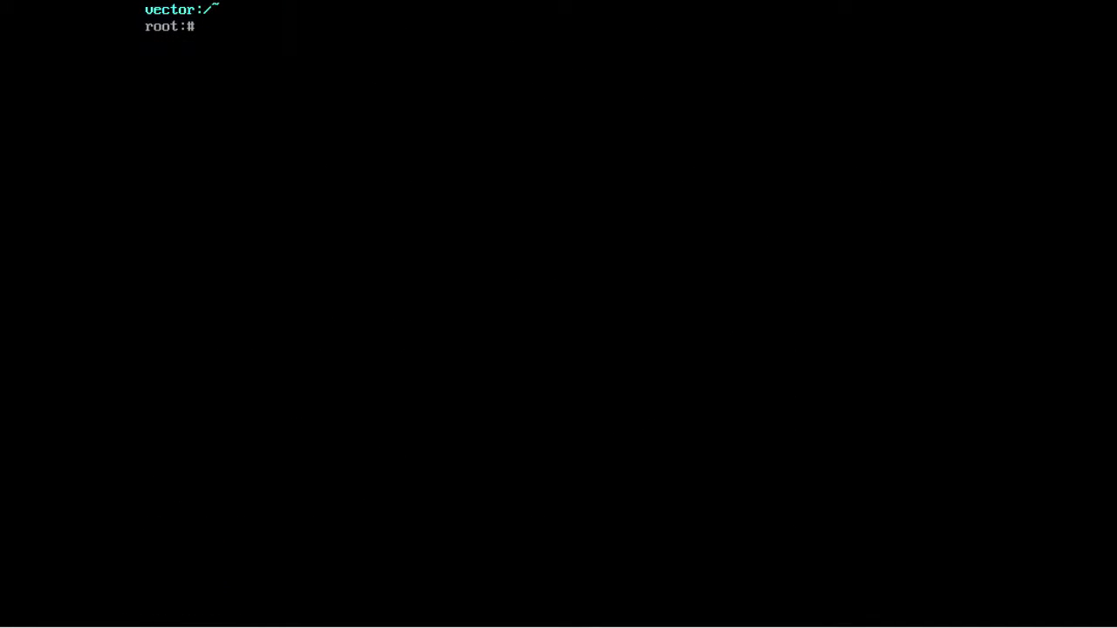
Generate xorg.conf.new with Xorg -configure and list the home folder files.
{"action": "key", "text": "Return"}
{"action": "type", "text": "pwd"}
{"action": "key", "text": "Return"}
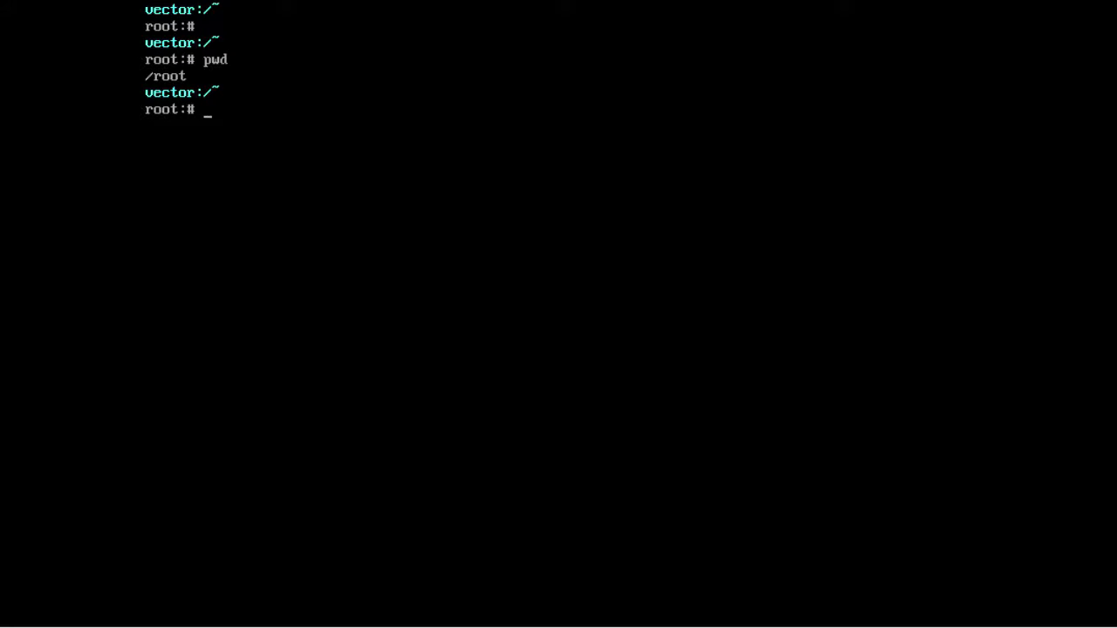
{"action": "type", "text": "Xorg -configure"}
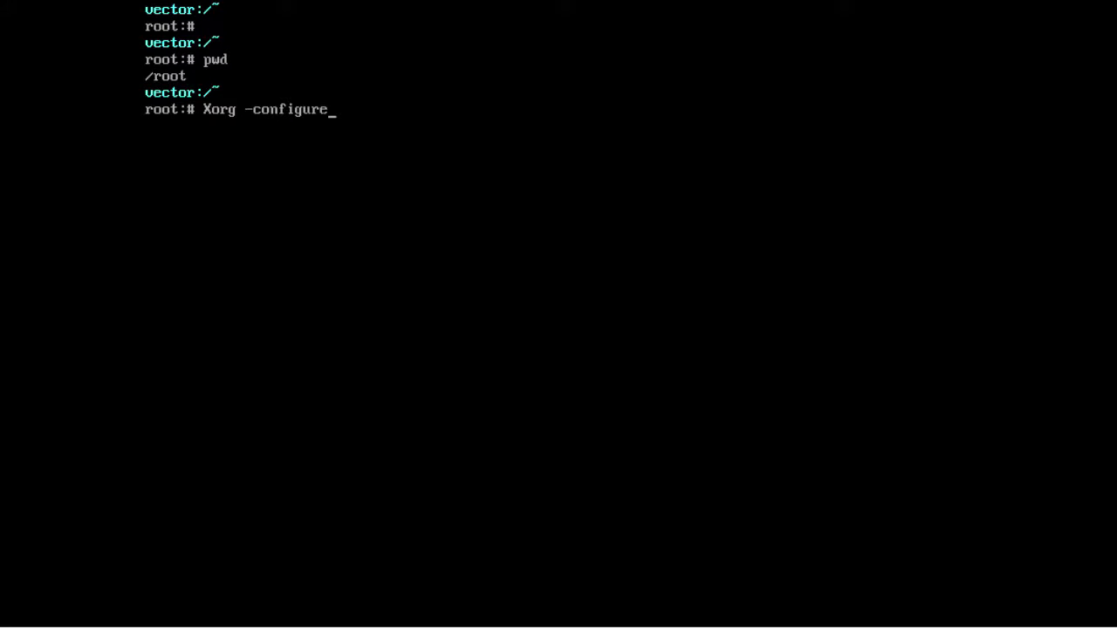
{"action": "key", "text": "Return"}
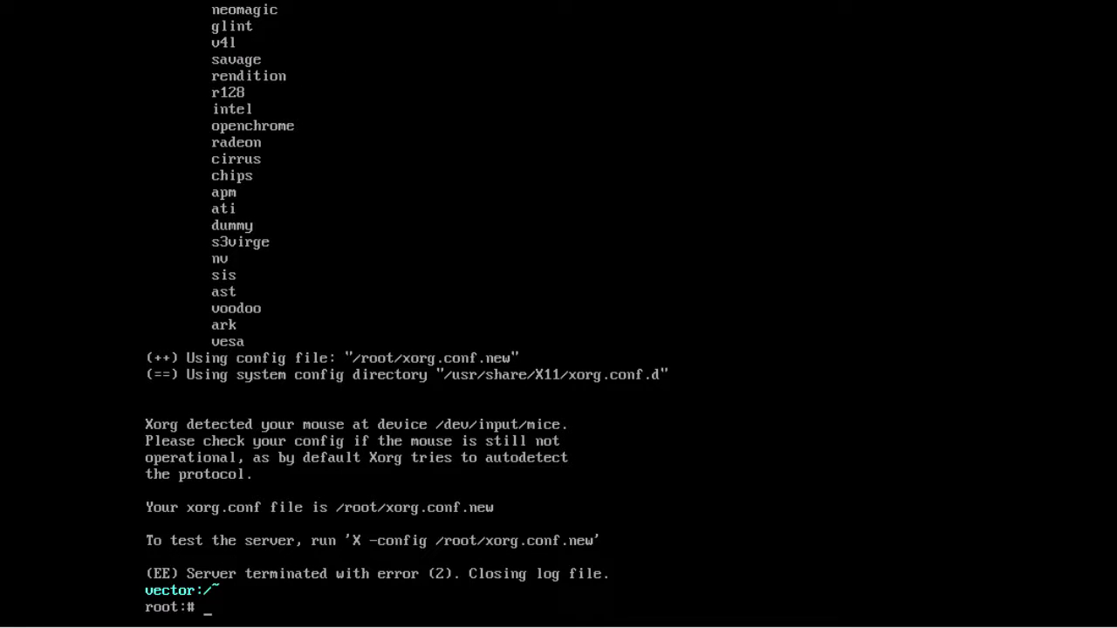
{"action": "key", "text": "Return"}
{"action": "type", "text": "ls"}
{"action": "key", "text": "Return"}
Copy xorg.conf.new to /etc/X11/xorg.conf and open it in nano.
{"action": "type", "text": "cp"}
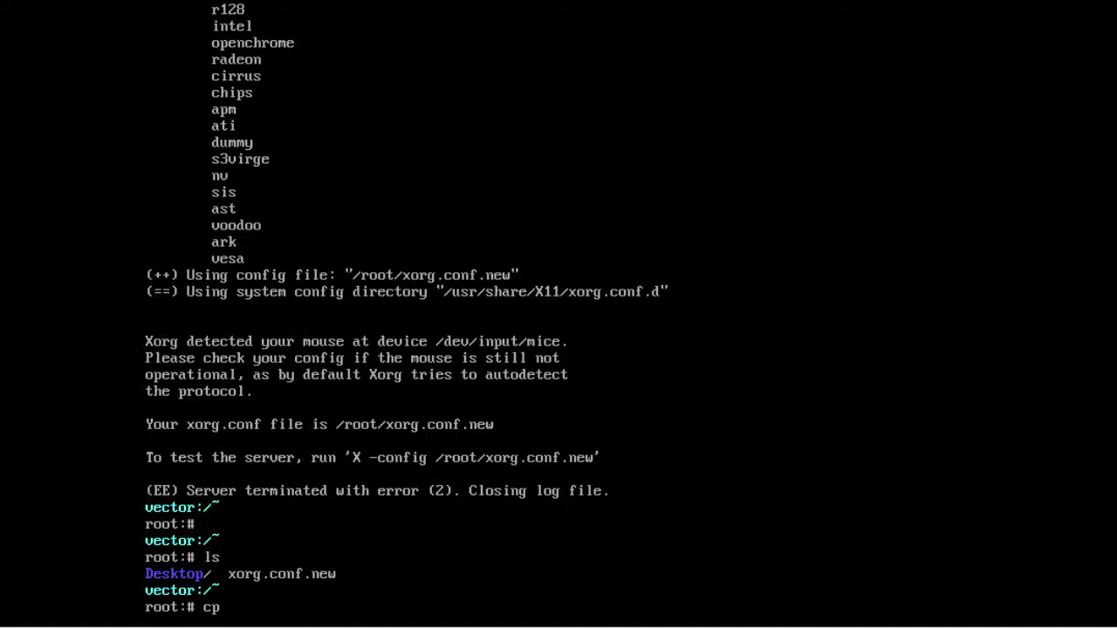
{"action": "type", "text": " xo"}
{"action": "key", "text": "Tab"}
{"action": "type", "text": "/"}
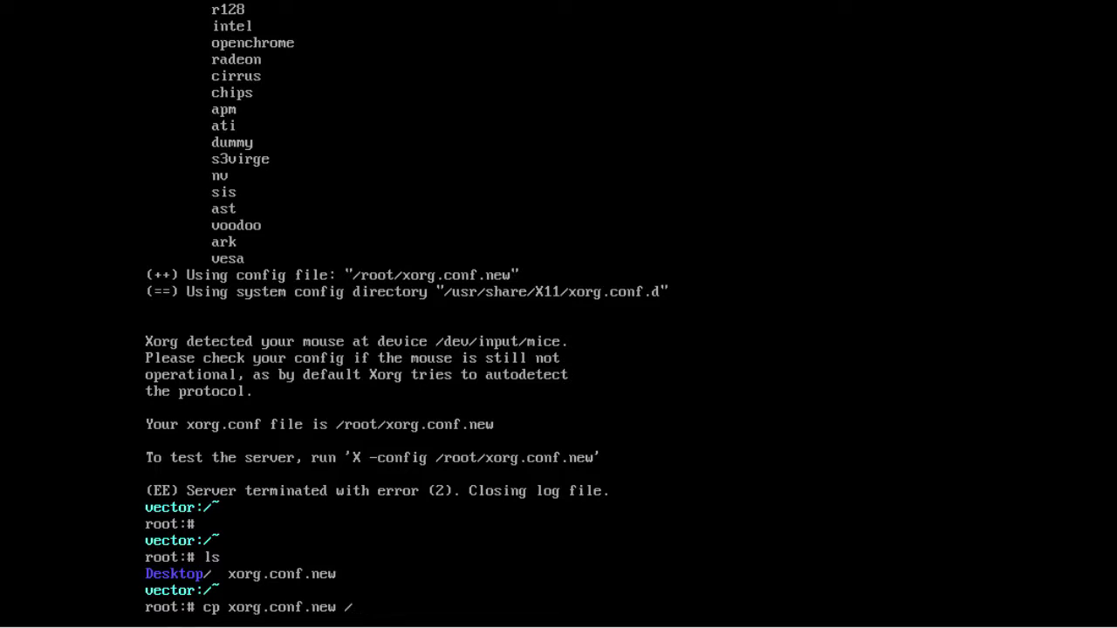
{"action": "type", "text": "etc/X11/xorg.conf"}
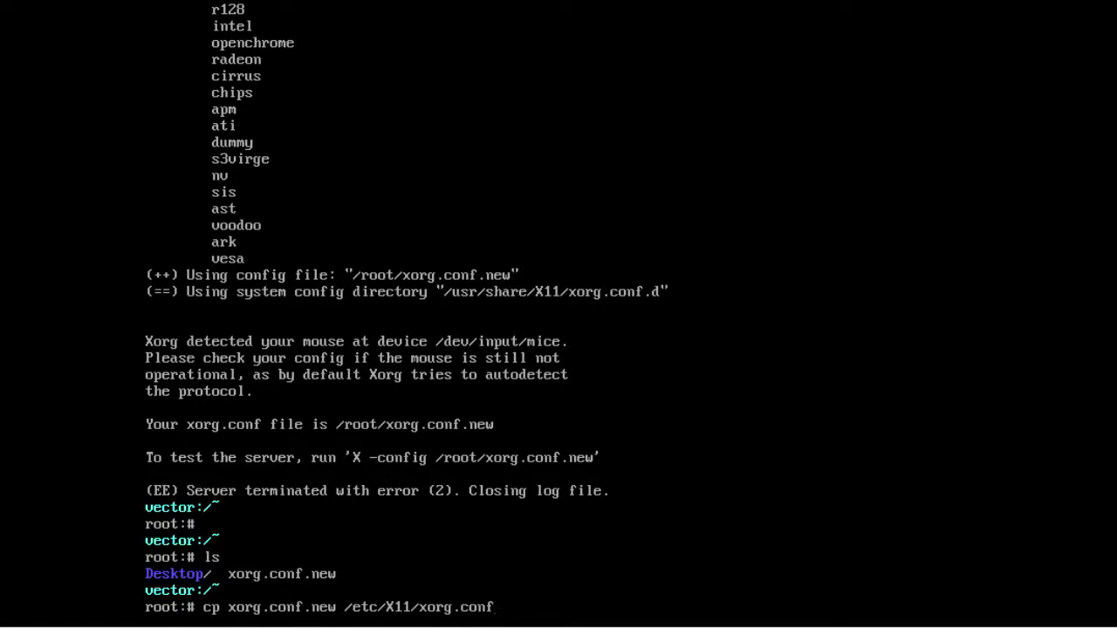
{"action": "key", "text": "Return"}
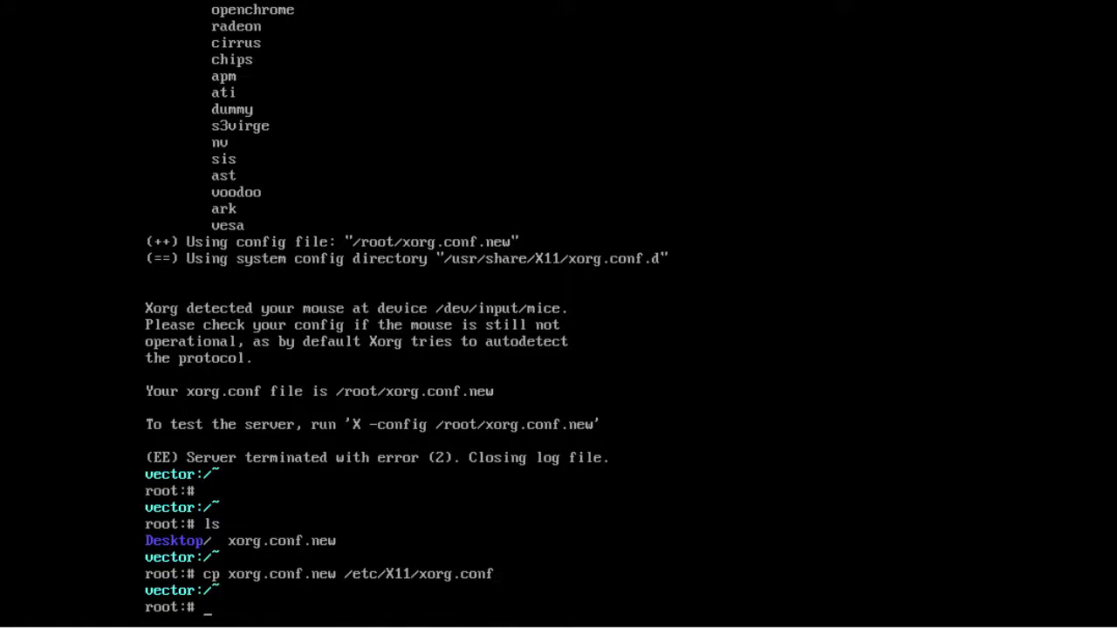
{"action": "type", "text": "nano /etc/X11/xorg.conf"}
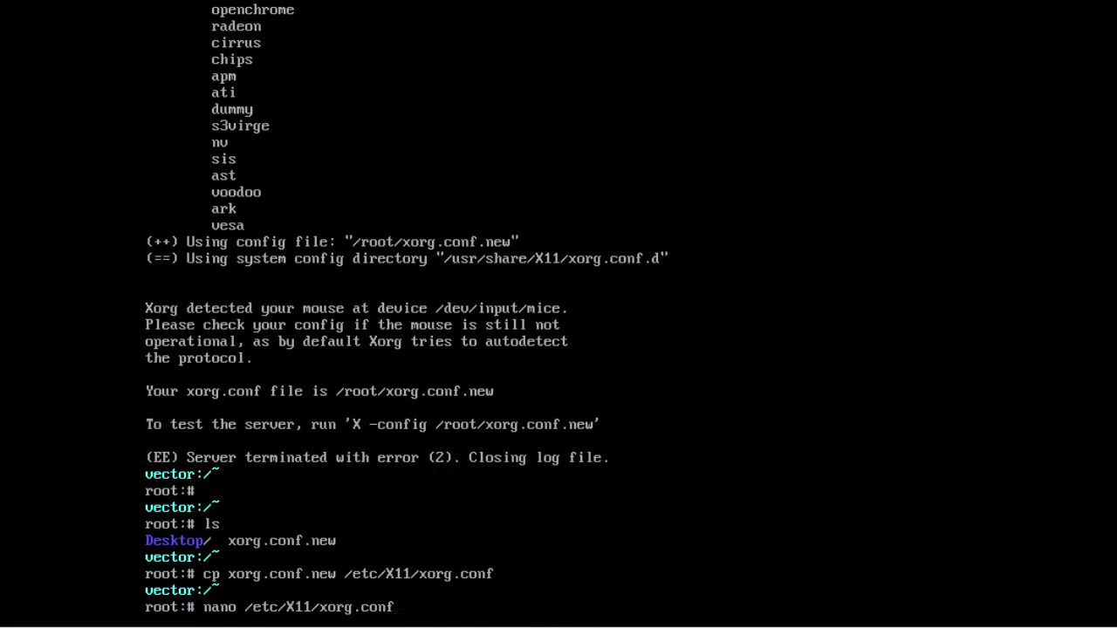
{"action": "key", "text": "Return"}
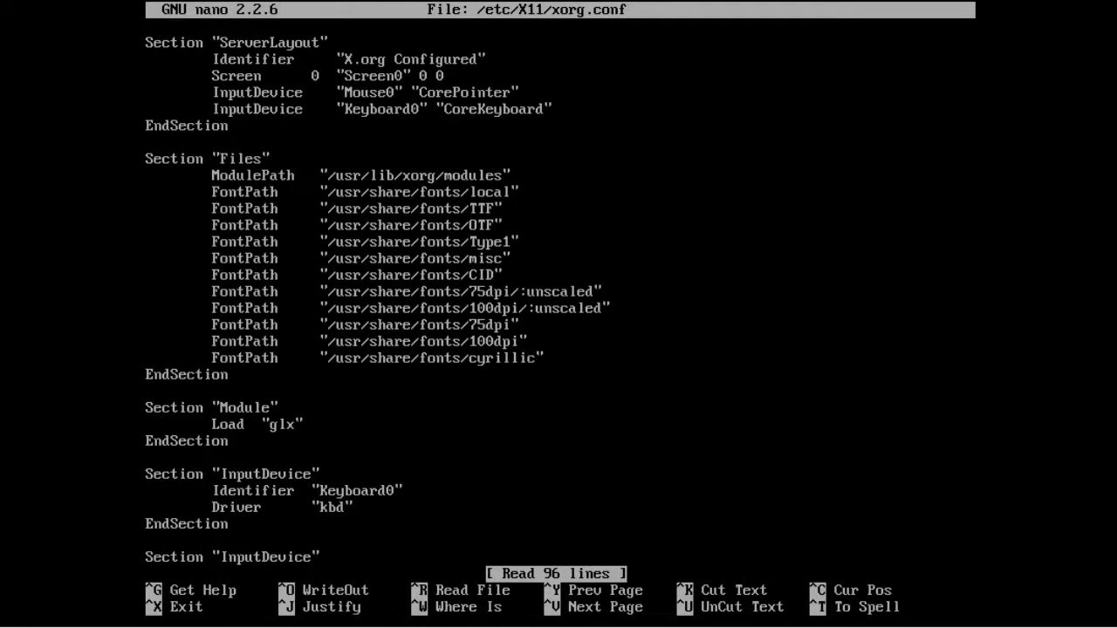
Add Option "AutoAddDevices" "Off" to ServerLayout and change the mouse driver to vmmouse.
{"action": "key", "text": "Return"}
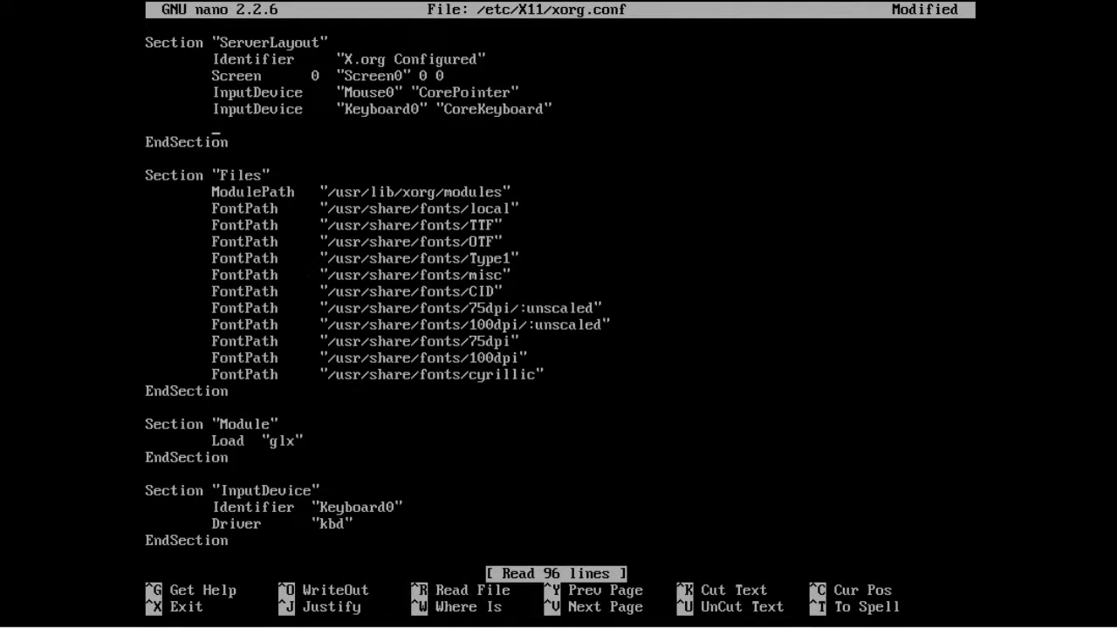
{"action": "type", "text": "Option\t\t\"AutoAd"}
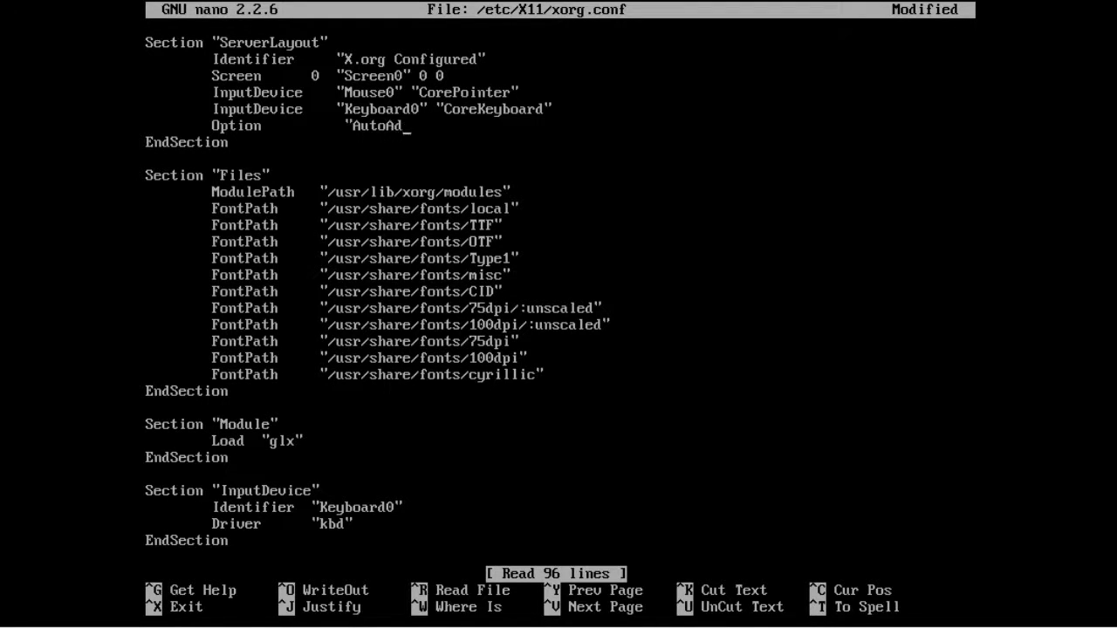
{"action": "type", "text": "dDevices\" "}
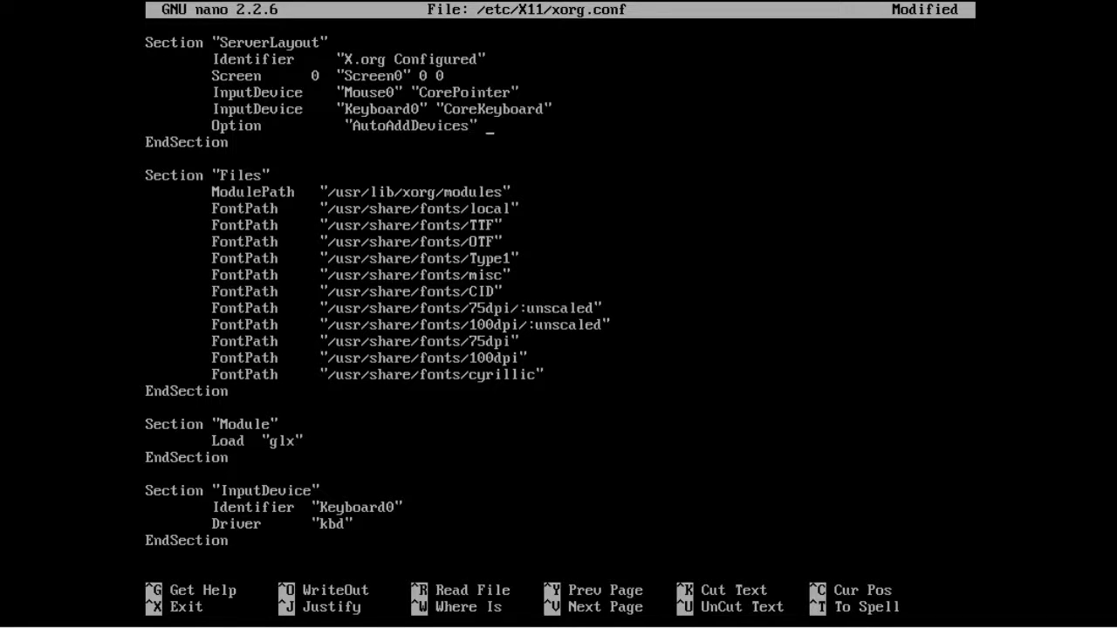
{"action": "type", "text": "\"Off"}
{"action": "key", "text": "Down"}
{"action": "key", "text": "Down"}
{"action": "key", "text": "Down"}
{"action": "key", "text": "Down"}
{"action": "key", "text": "Down"}
{"action": "key", "text": "Down"}
{"action": "key", "text": "Down"}
{"action": "key", "text": "Down"}
{"action": "key", "text": "Down"}
{"action": "key", "text": "Down"}
{"action": "key", "text": "Down"}
{"action": "key", "text": "Down"}
{"action": "key", "text": "Down"}
{"action": "key", "text": "Down"}
{"action": "key", "text": "Down"}
{"action": "key", "text": "Down"}
{"action": "key", "text": "Down"}
{"action": "key", "text": "Down"}
{"action": "key", "text": "Down"}
{"action": "key", "text": "Down"}
{"action": "key", "text": "Down"}
{"action": "key", "text": "Down"}
{"action": "key", "text": "Down"}
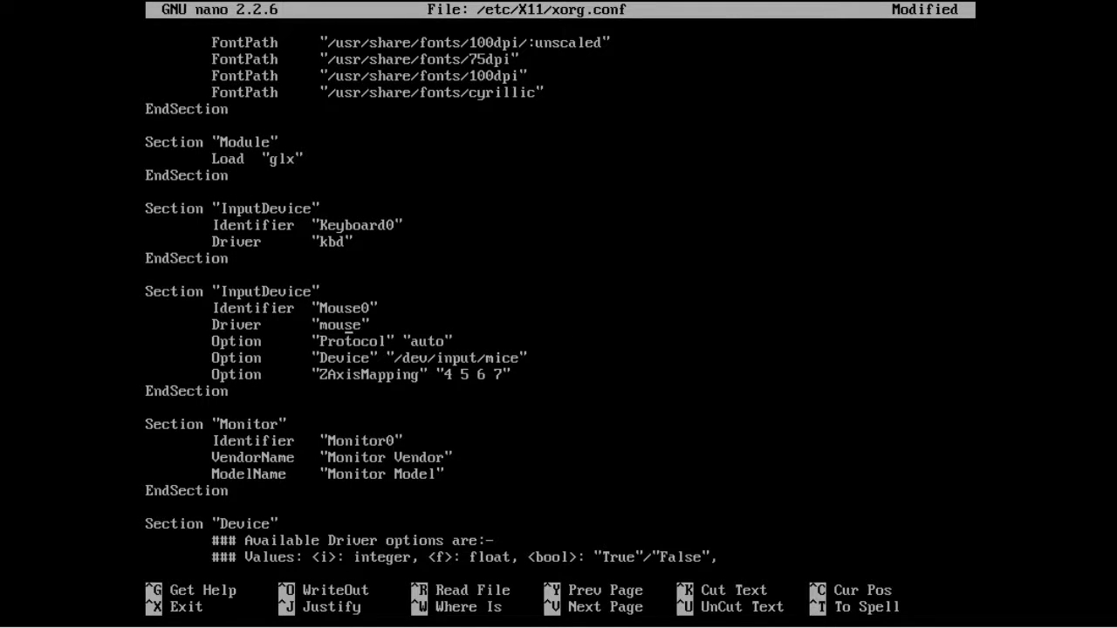
{"action": "key", "text": "Left"}
{"action": "key", "text": "Left"}
{"action": "key", "text": "Left"}
{"action": "type", "text": "vm"}
{"action": "key", "text": "Down"}
{"action": "key", "text": "Down"}
{"action": "key", "text": "Down"}
{"action": "key", "text": "Down"}
{"action": "key", "text": "Down"}
{"action": "key", "text": "Down"}
{"action": "key", "text": "Down"}
{"action": "key", "text": "Down"}
{"action": "key", "text": "Down"}
{"action": "key", "text": "Down"}
{"action": "key", "text": "Down"}
{"action": "key", "text": "Down"}
{"action": "key", "text": "Down"}
{"action": "key", "text": "Down"}
{"action": "key", "text": "Down"}
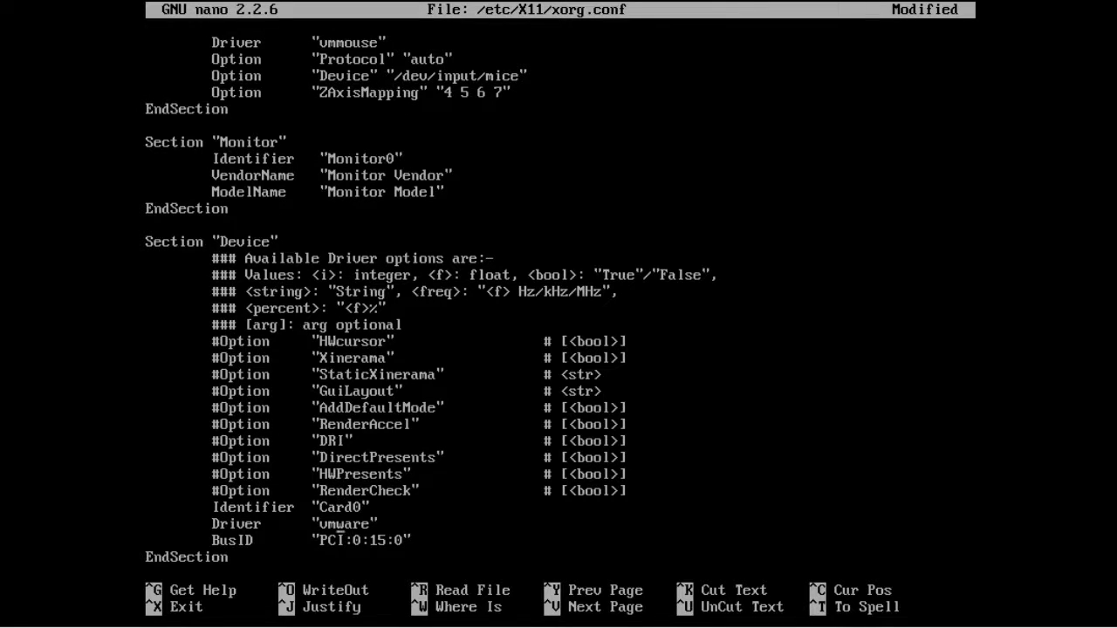
Save xorg.conf, clear the console, and reboot the guest.
{"action": "key", "text": "ctrl+x"}
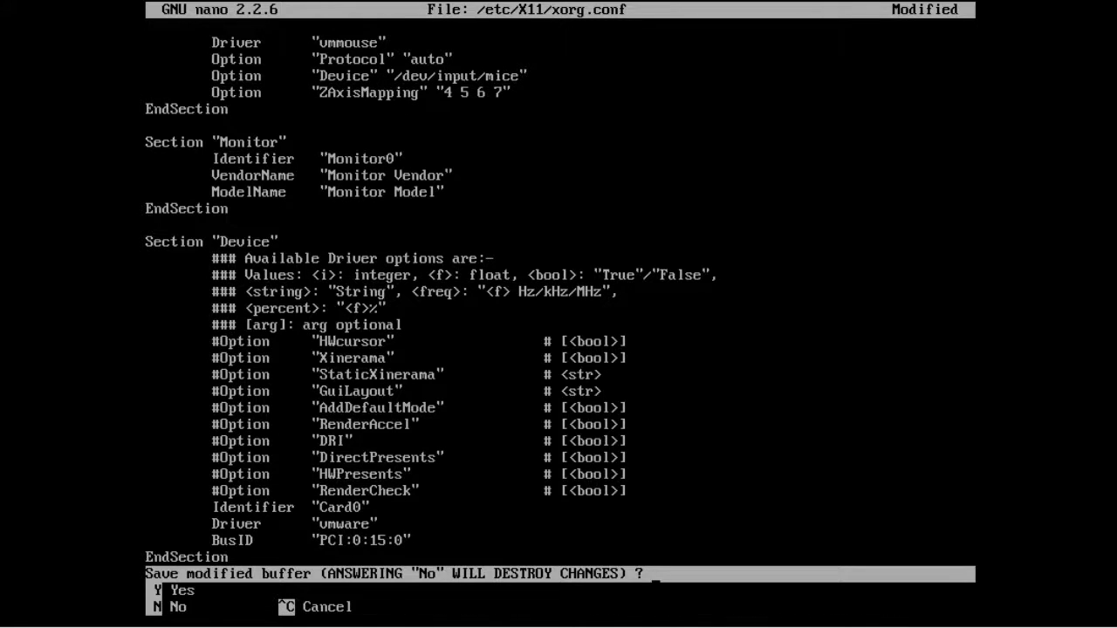
{"action": "key", "text": "y"}
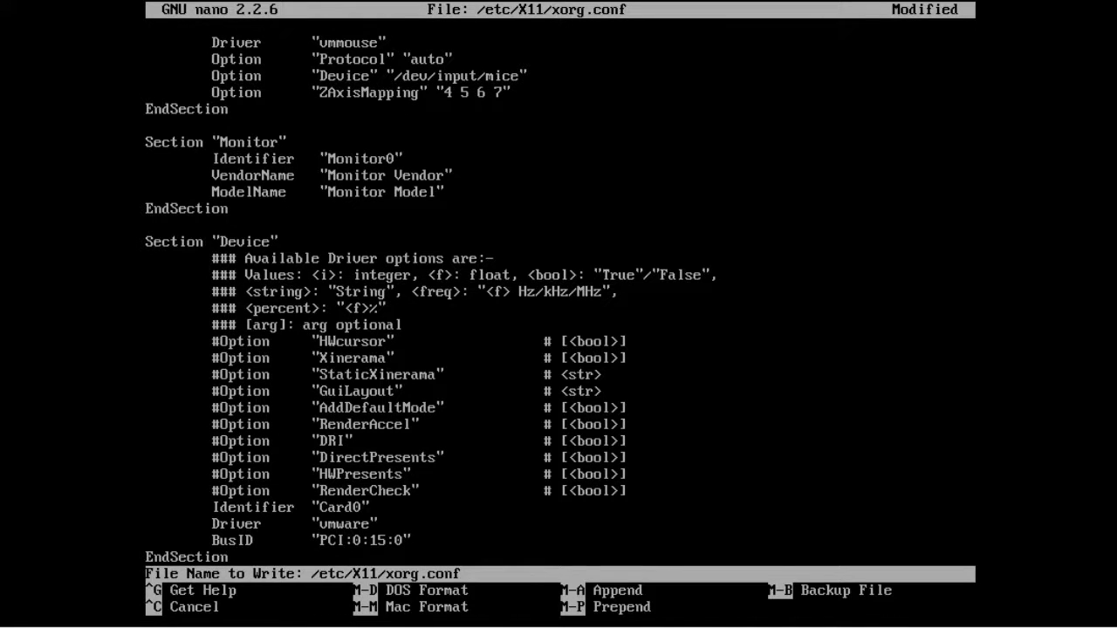
{"action": "key", "text": "Return"}
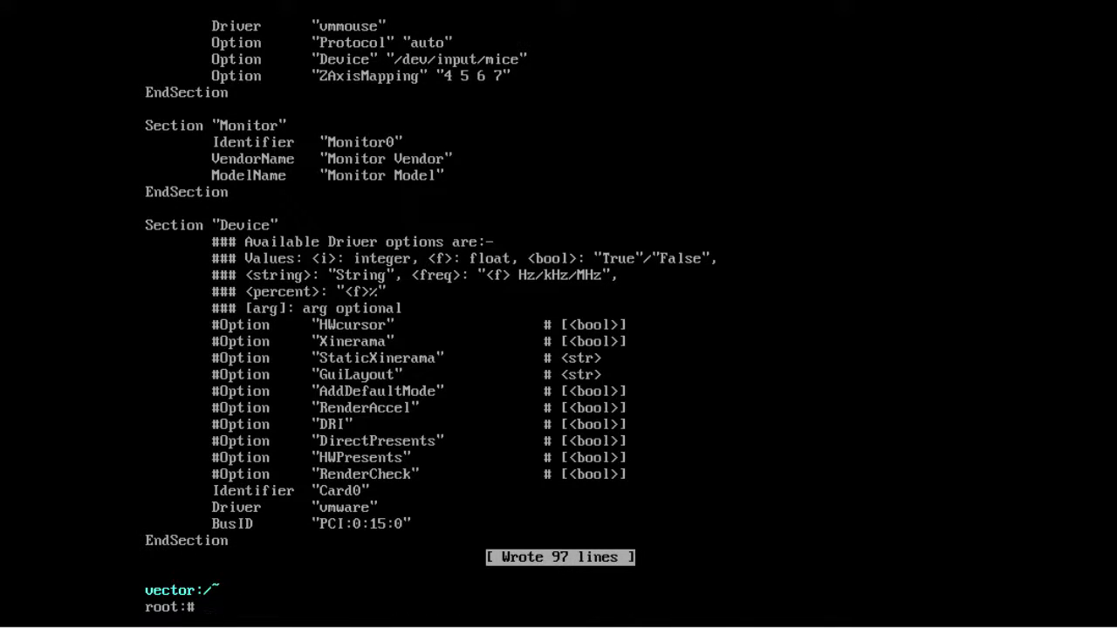
{"action": "type", "text": "clear"}
{"action": "key", "text": "Return"}
{"action": "key", "text": "Return"}
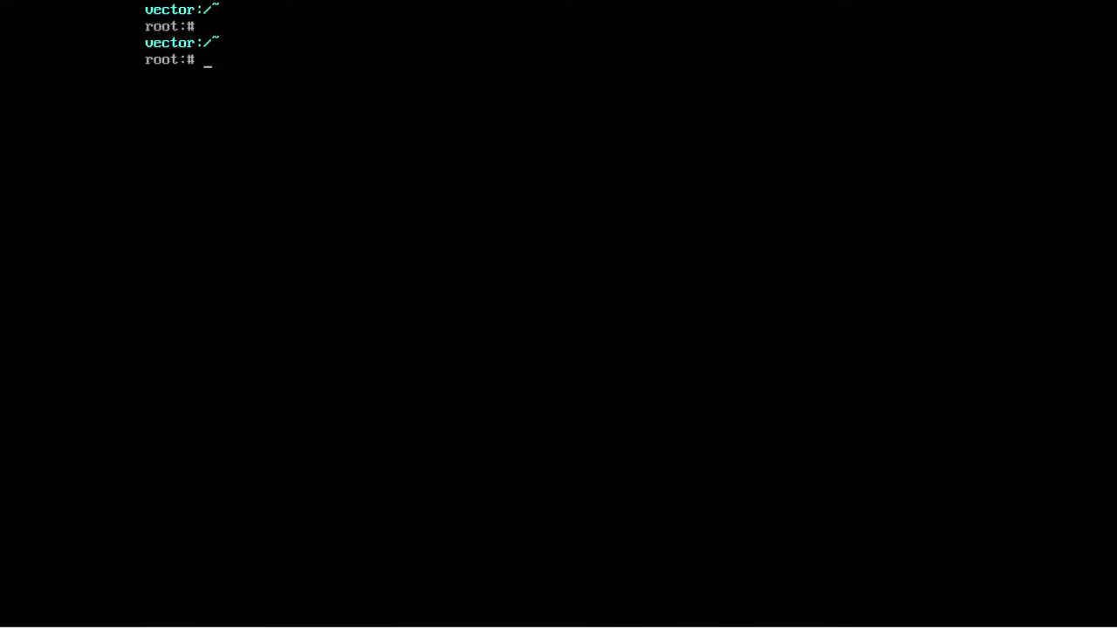
{"action": "type", "text": "reboot"}
{"action": "key", "text": "Return"}
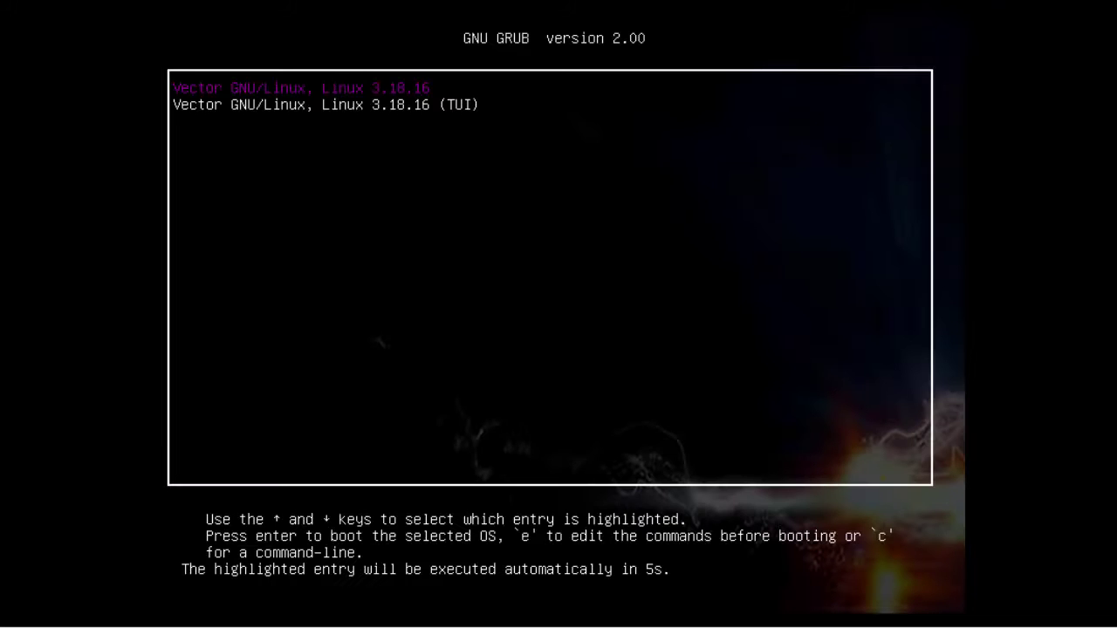
Boot the default VectorLinux entry, log in as root with the password, and dismiss the network notice.
{"action": "key", "text": "Return"}
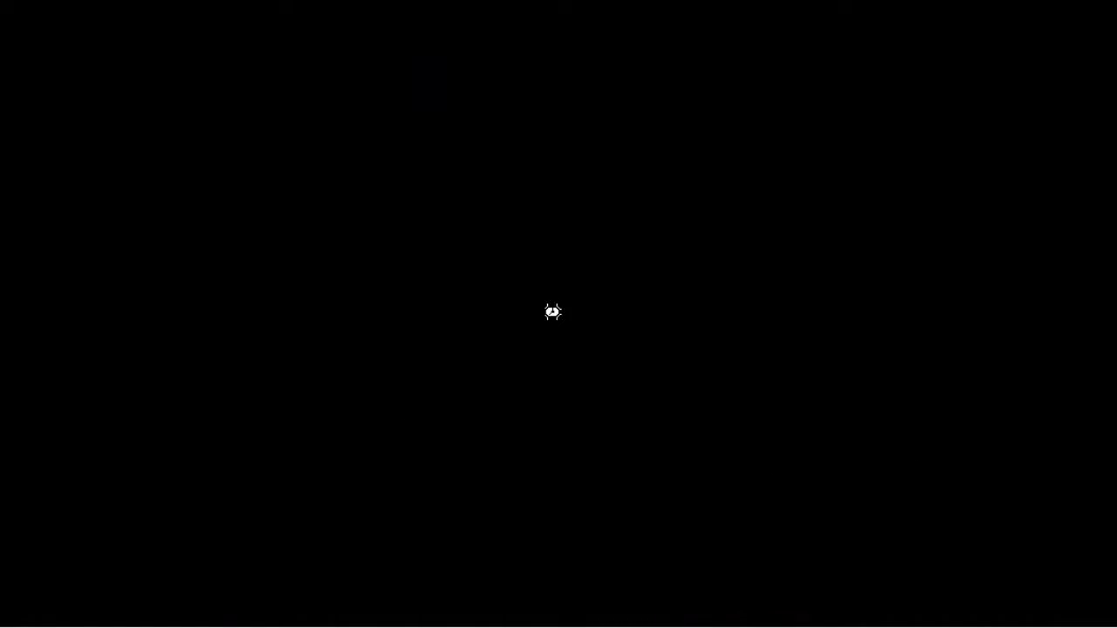
{"action": "type", "text": "root"}
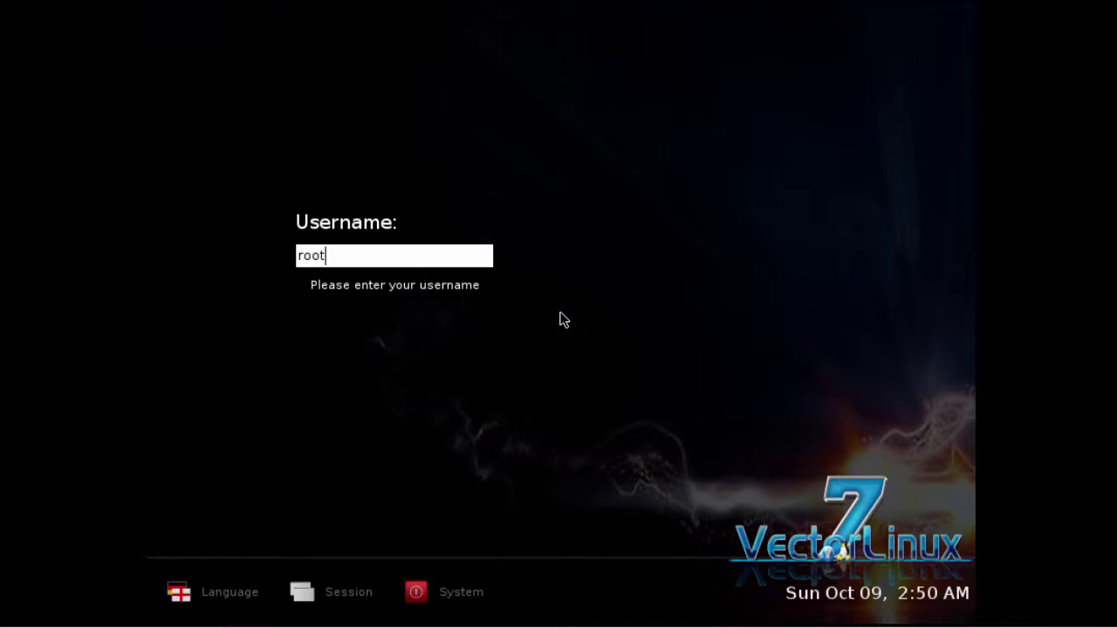
{"action": "key", "text": "Return"}
{"action": "type", "text": "********"}
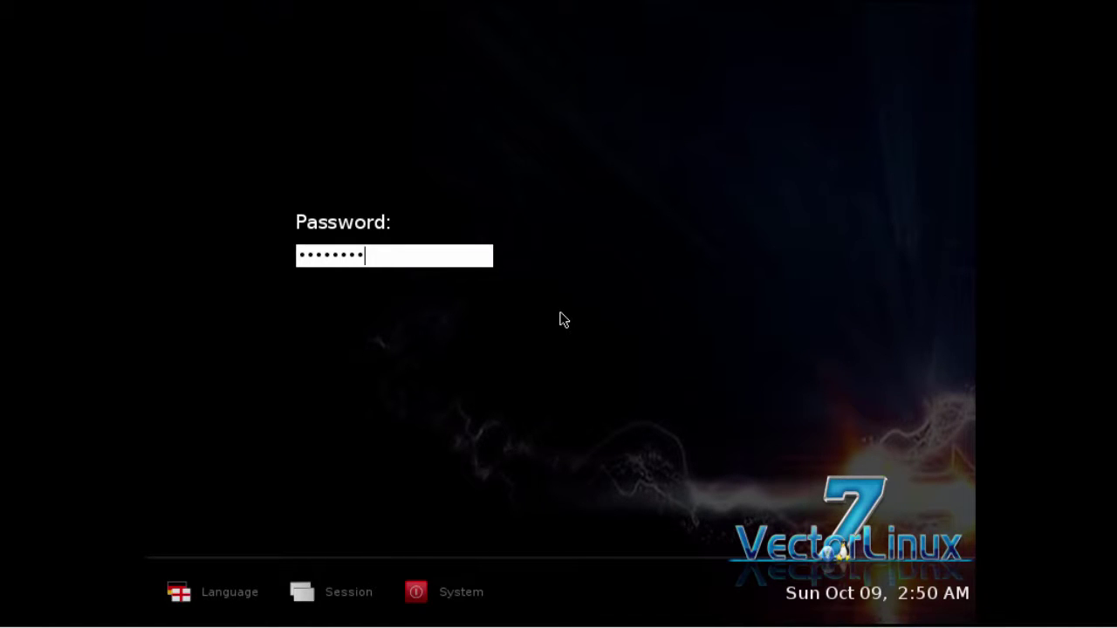
{"action": "key", "text": "Return"}
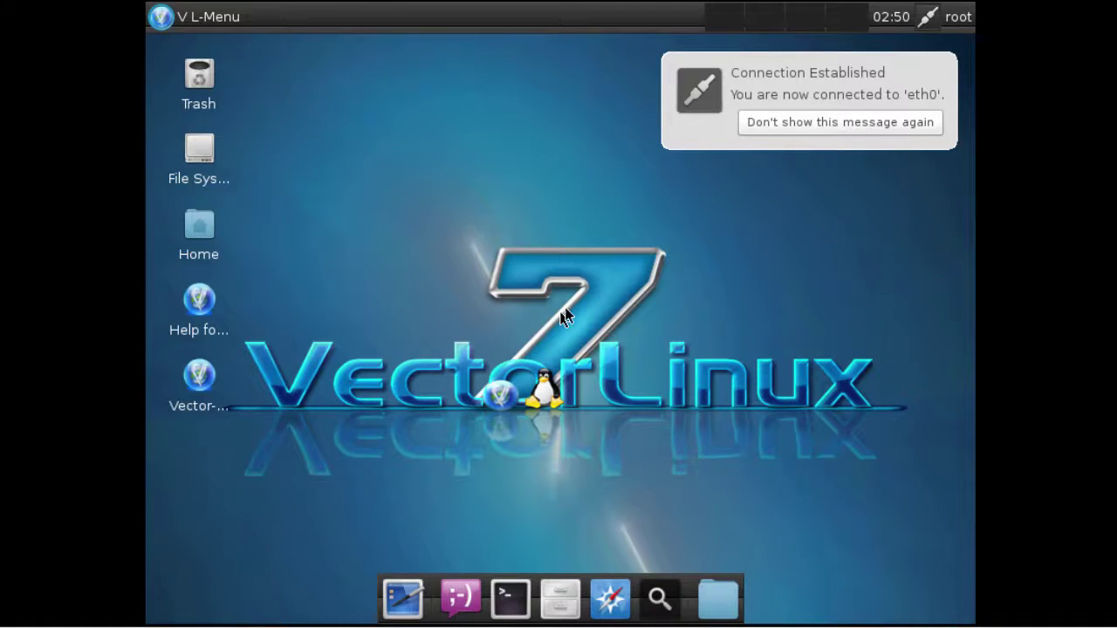
{"action": "left_click", "coordinate": [798, 131]}
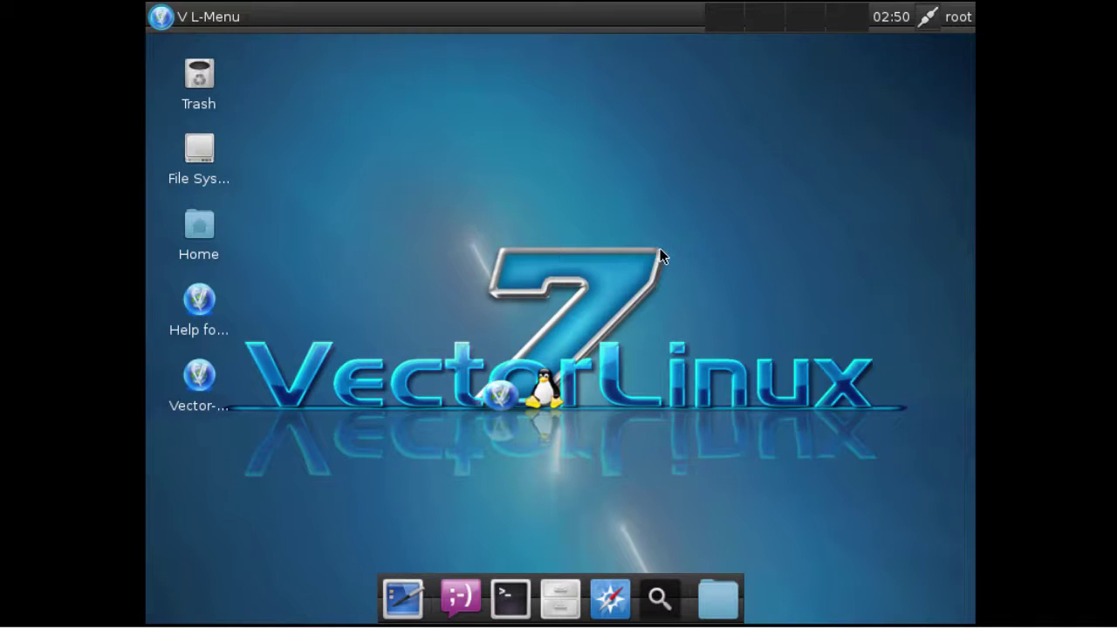
Look through the VectorLinux application menu and the VM display options, then return input to the guest.
{"action": "left_click", "coordinate": [160, 16]}
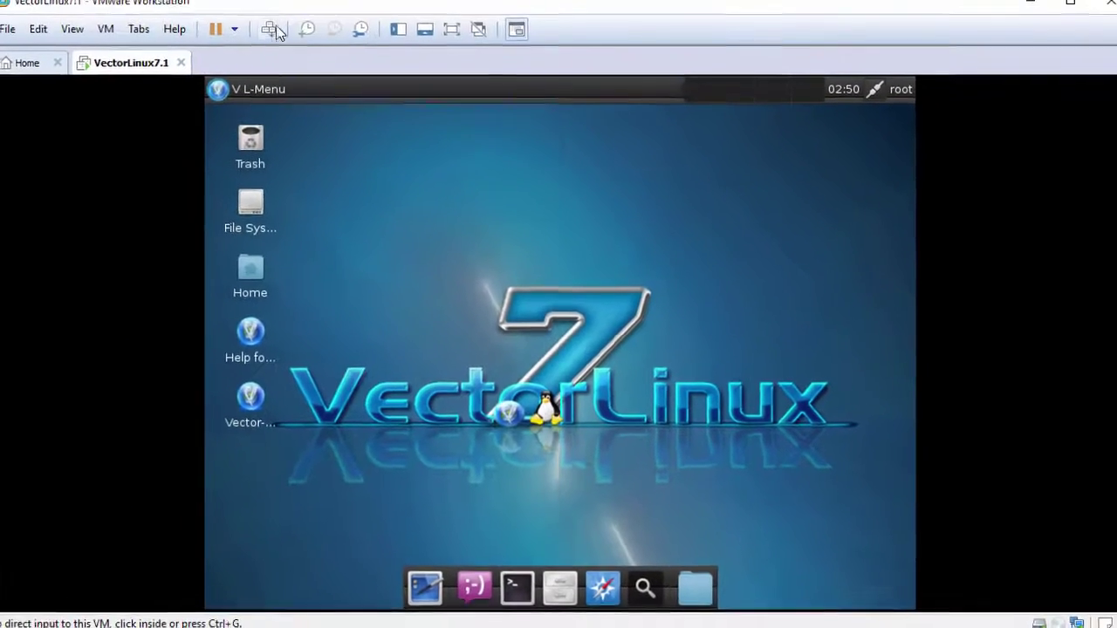
{"action": "left_click", "coordinate": [82, 39]}
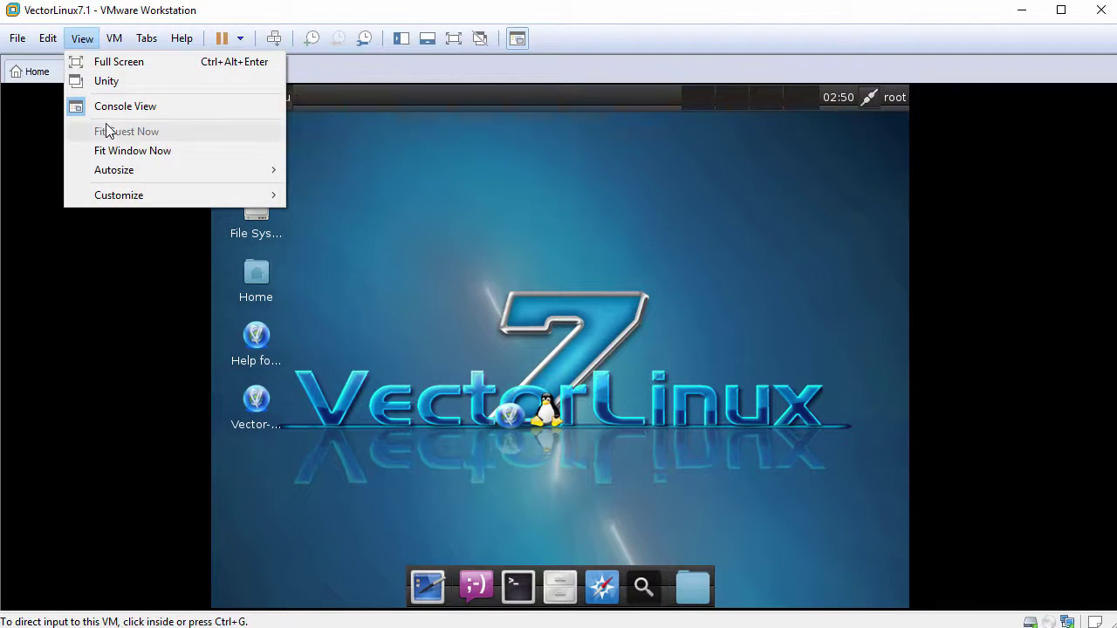
{"action": "left_click", "coordinate": [443, 237]}
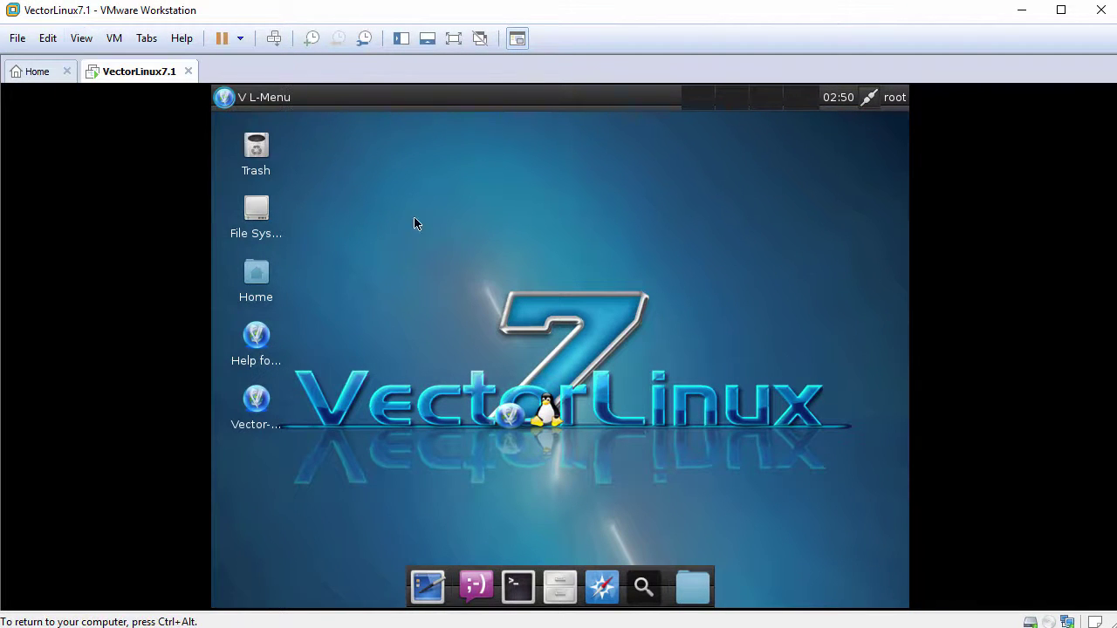
Download and install VMware Tools from the VM menu and dismiss the instructions bar.
{"action": "left_click", "coordinate": [116, 41]}
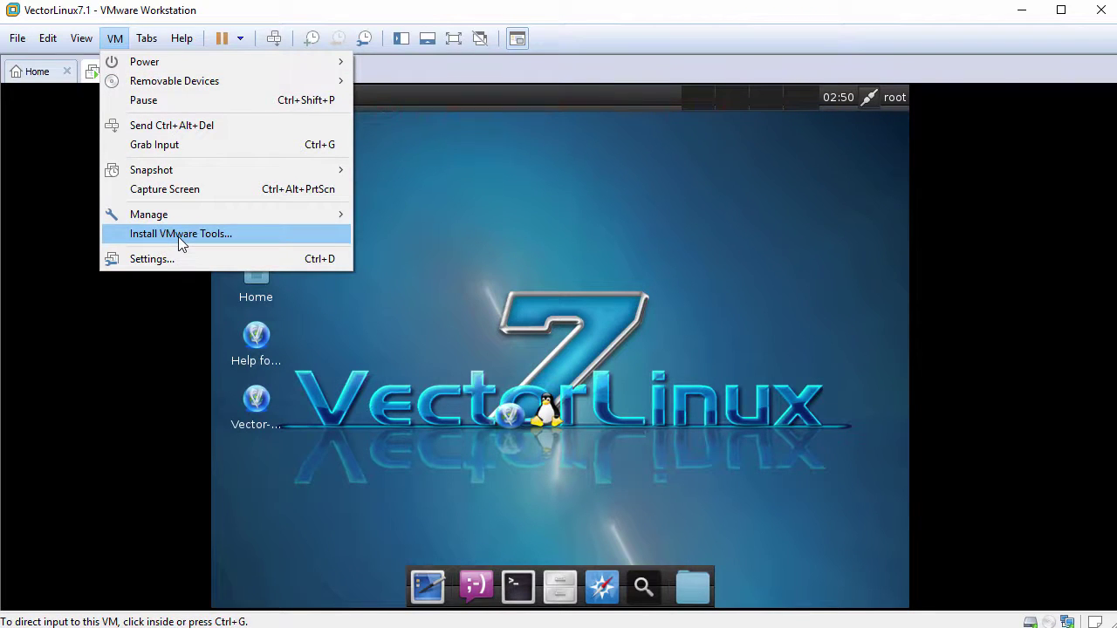
{"action": "left_click", "coordinate": [178, 236]}
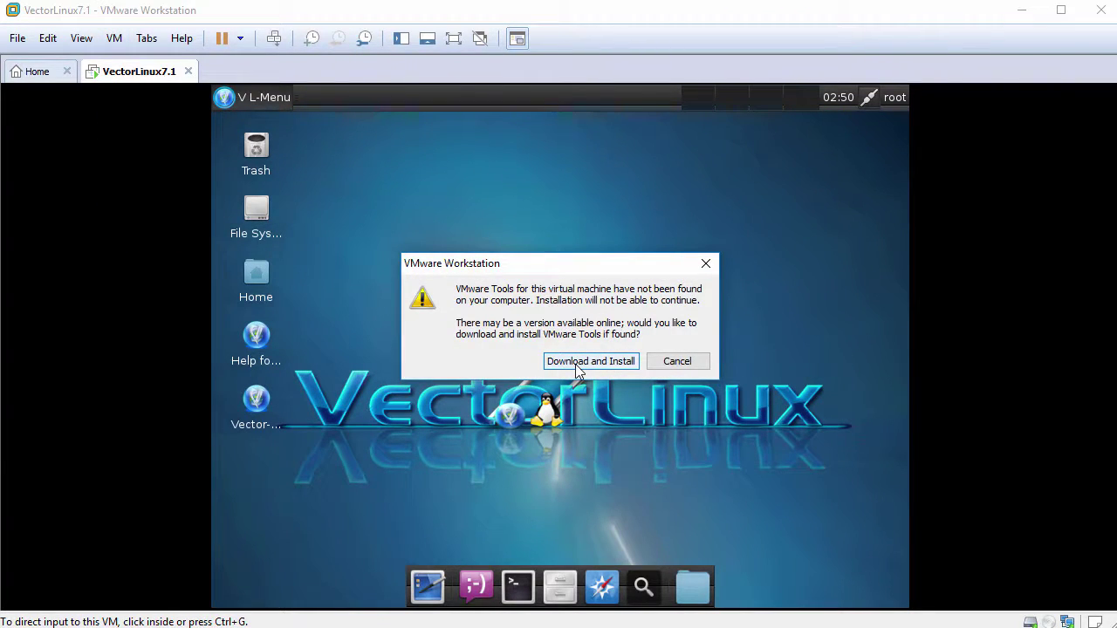
{"action": "left_click", "coordinate": [590, 362]}
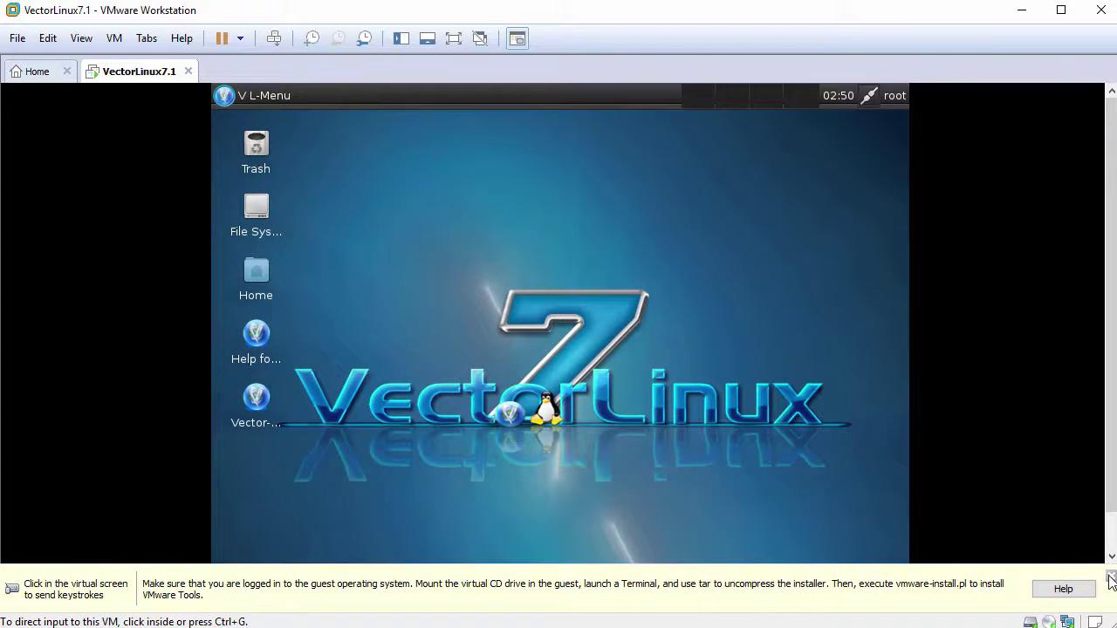
{"action": "left_click", "coordinate": [1111, 579]}
{"action": "left_click", "coordinate": [504, 321]}
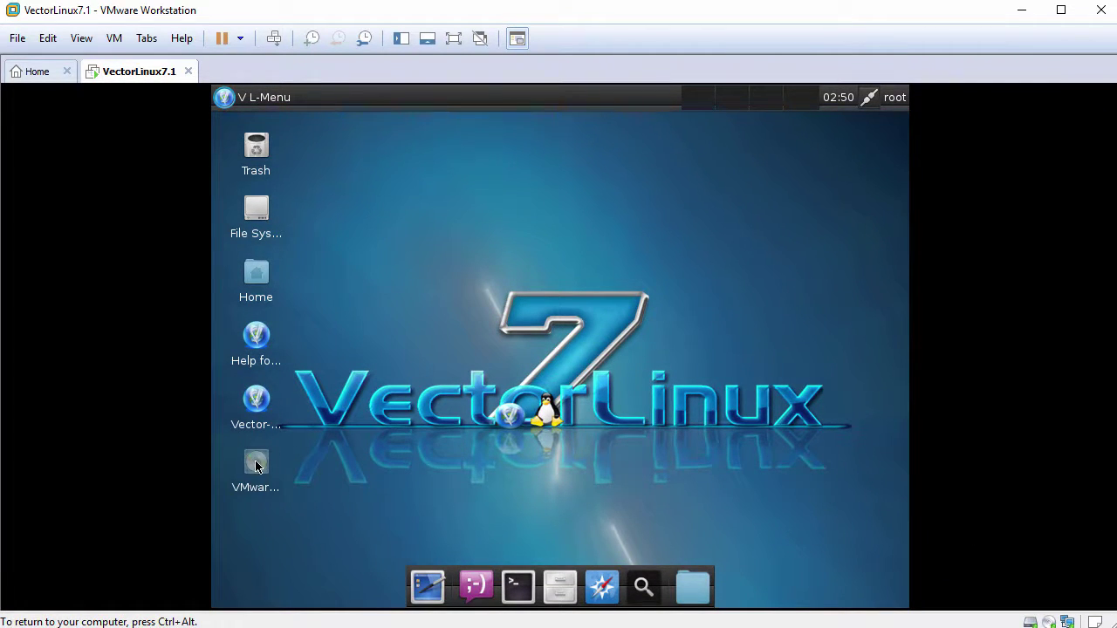
Open the VMware Tools disc and open the VMwareTools tar.gz archive in Xarchiver.
{"action": "left_click", "coordinate": [256, 466]}
{"action": "double_click", "coordinate": [256, 467]}
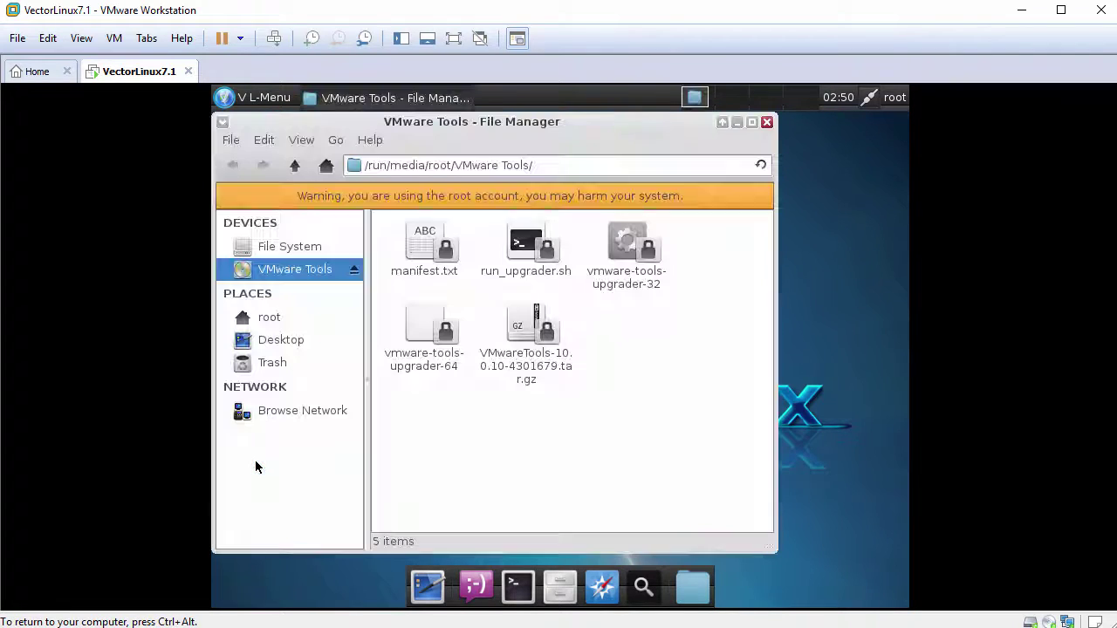
{"action": "left_click", "coordinate": [532, 338]}
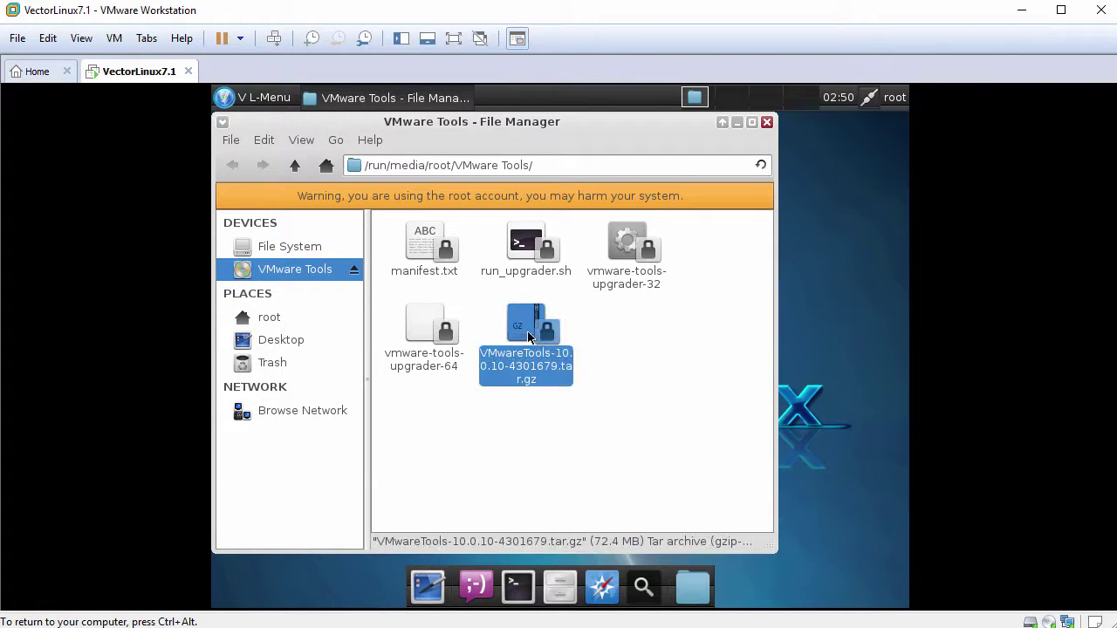
{"action": "right_click", "coordinate": [529, 336]}
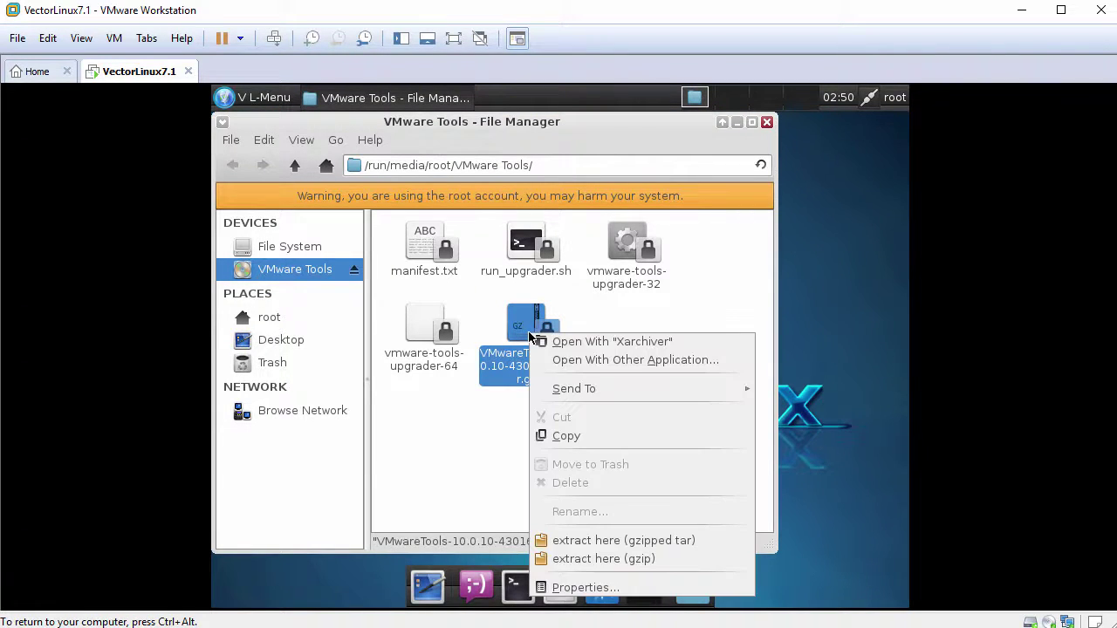
{"action": "left_click", "coordinate": [653, 343]}
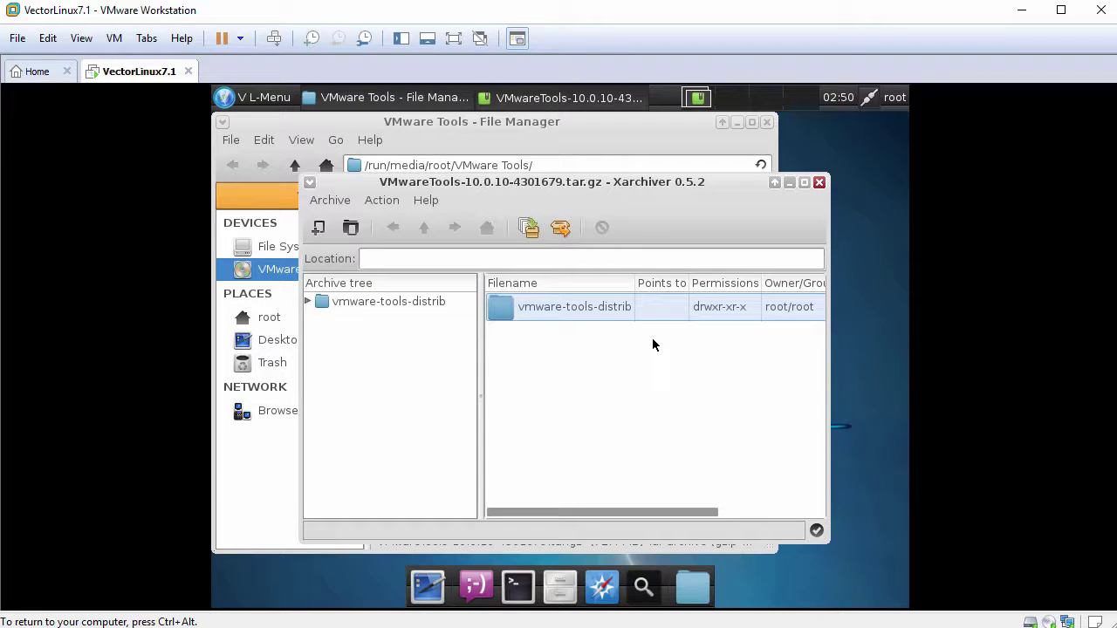
Extract the archive into /tmp and close the archive and file manager windows.
{"action": "left_click", "coordinate": [565, 237]}
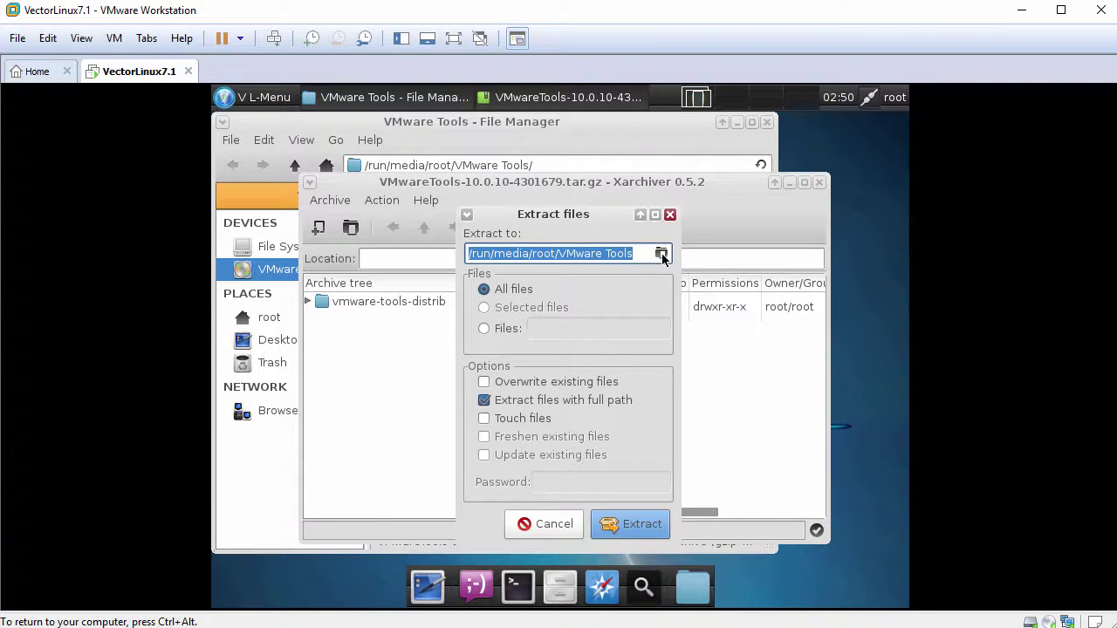
{"action": "left_click", "coordinate": [661, 253]}
{"action": "left_click", "coordinate": [295, 287]}
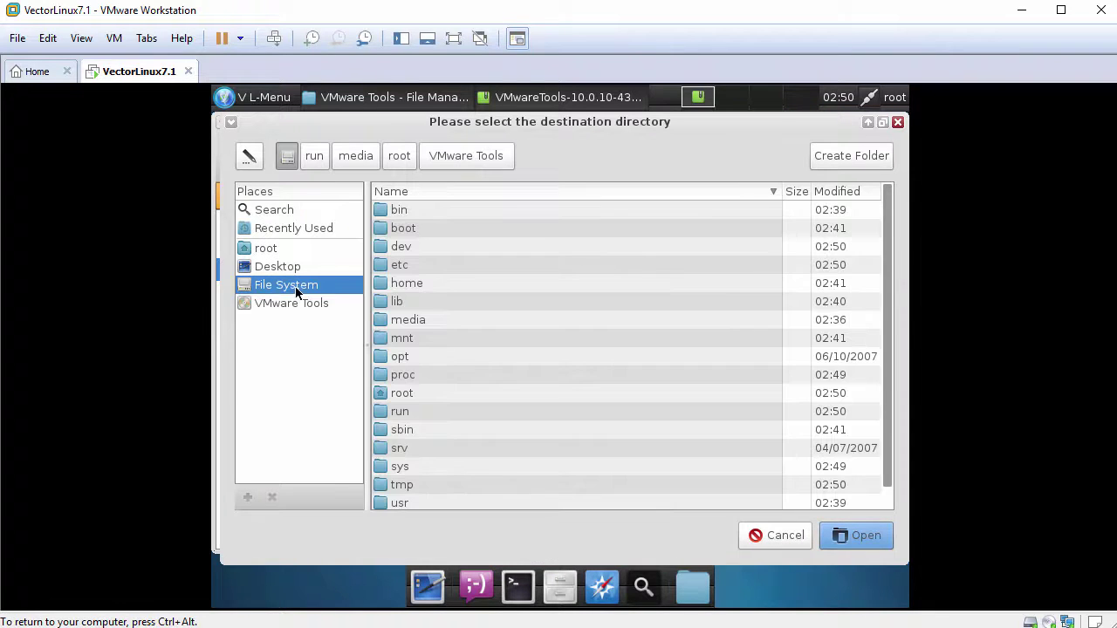
{"action": "scroll", "coordinate": [437, 401], "scroll_direction": "down", "scroll_amount": 1}
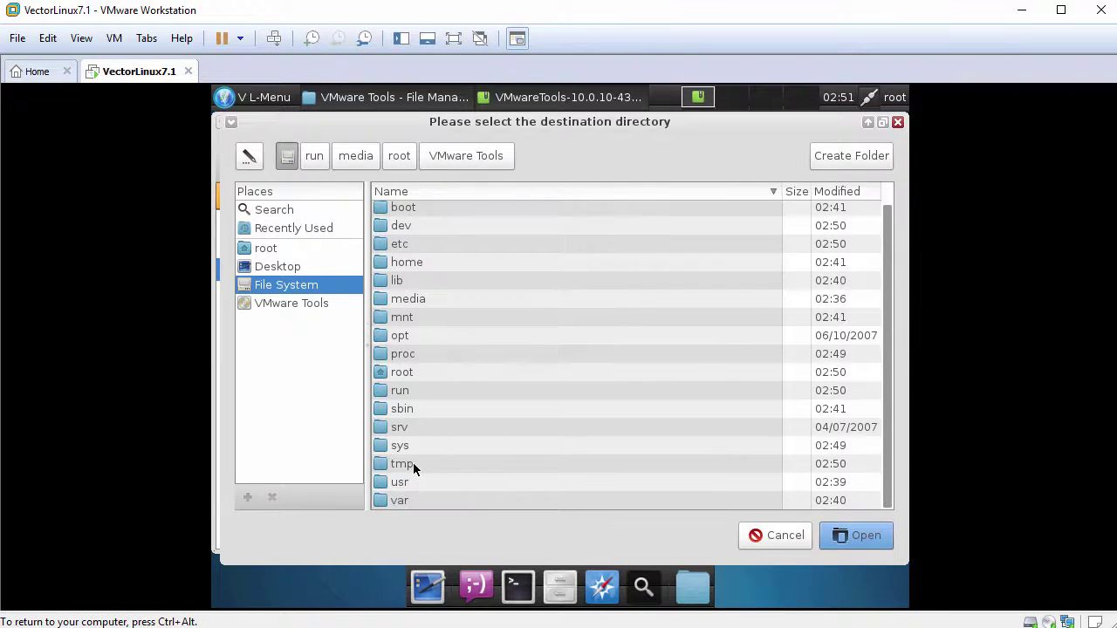
{"action": "left_click", "coordinate": [414, 465]}
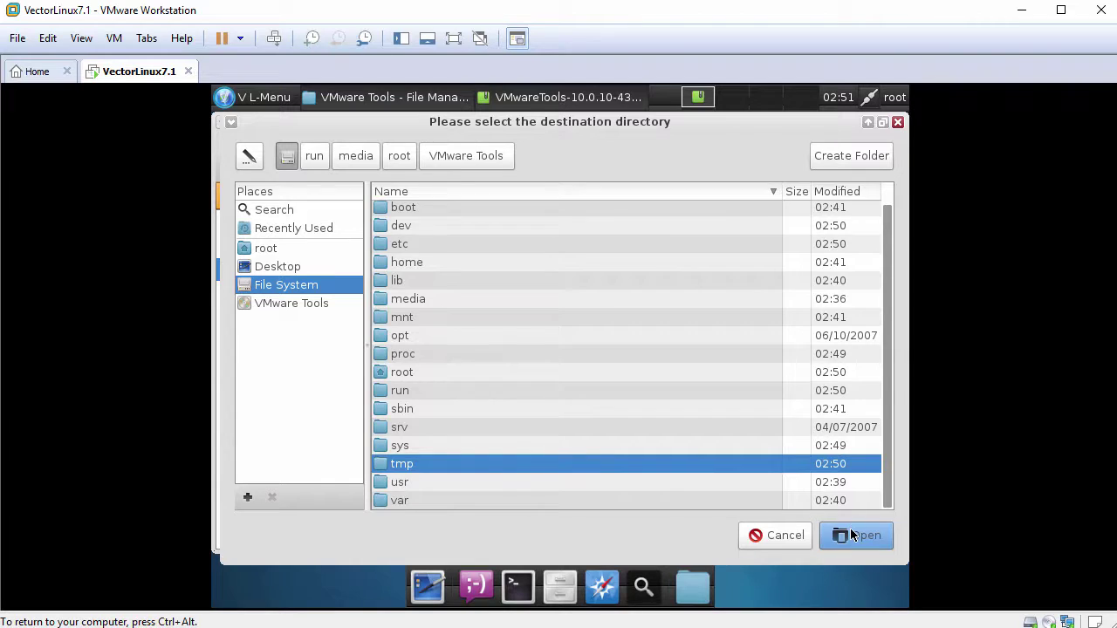
{"action": "left_click", "coordinate": [853, 536]}
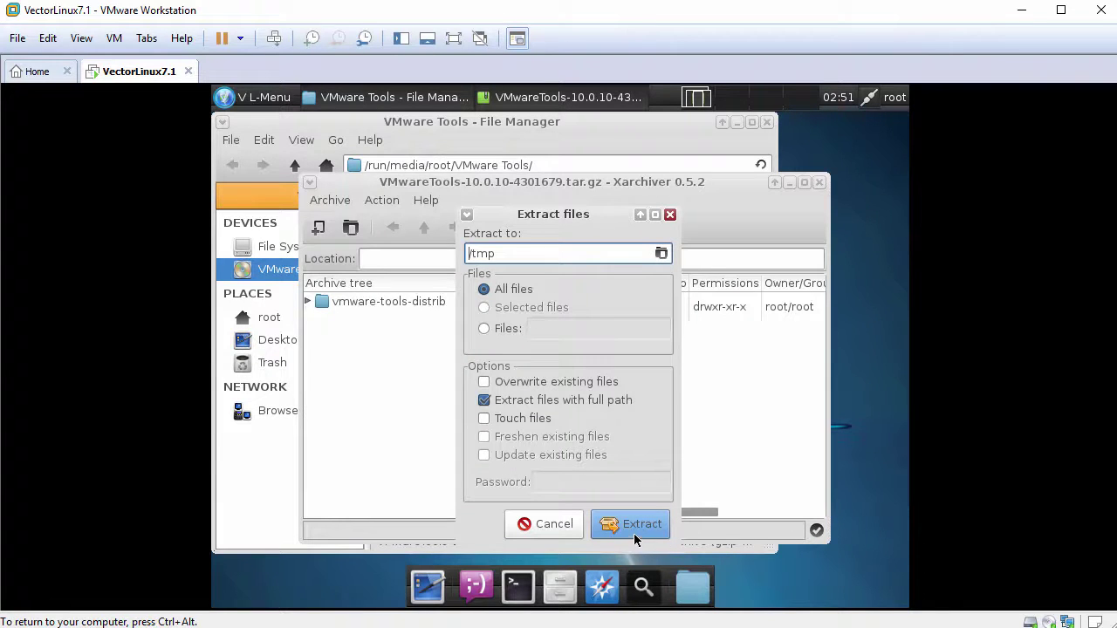
{"action": "left_click", "coordinate": [632, 531]}
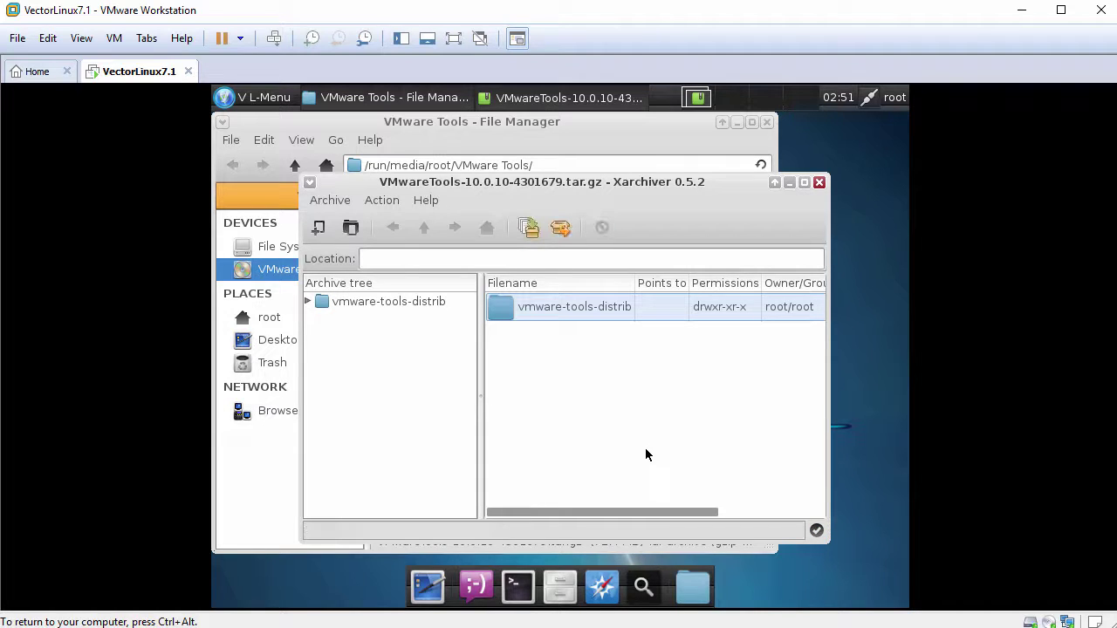
{"action": "left_click", "coordinate": [819, 182]}
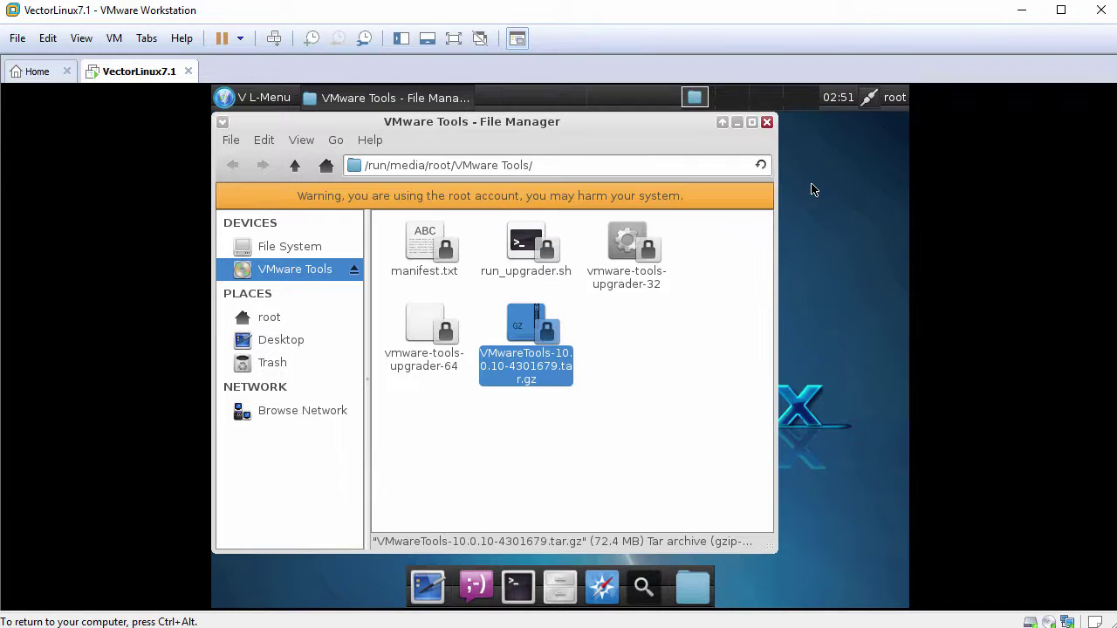
{"action": "left_click", "coordinate": [767, 123]}
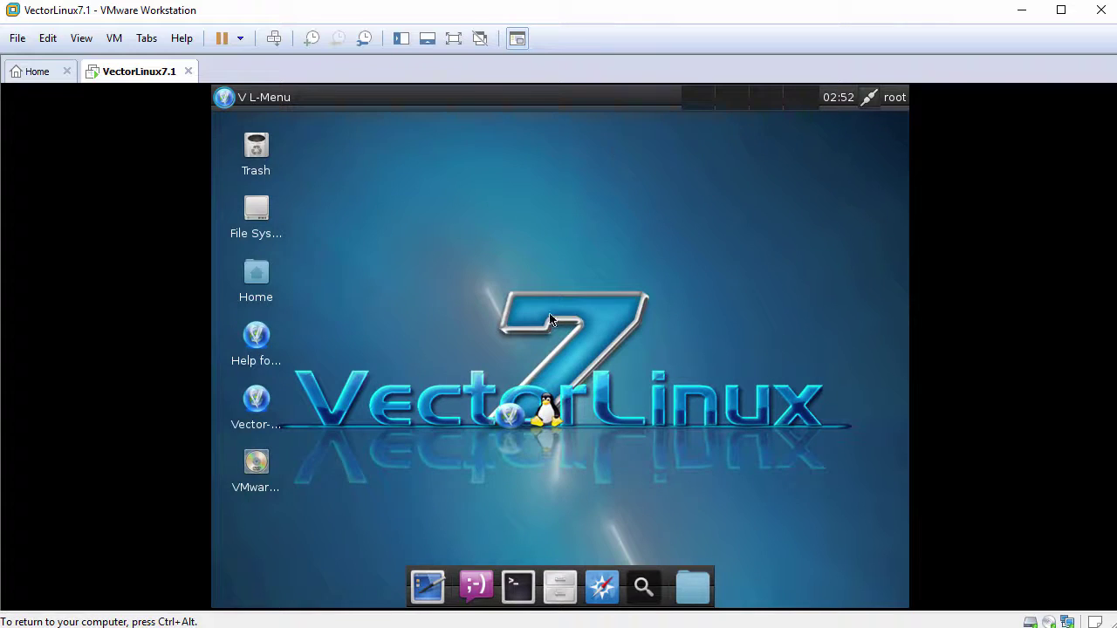
Open a terminal in the guest and clear its screen.
{"action": "left_click", "coordinate": [515, 596]}
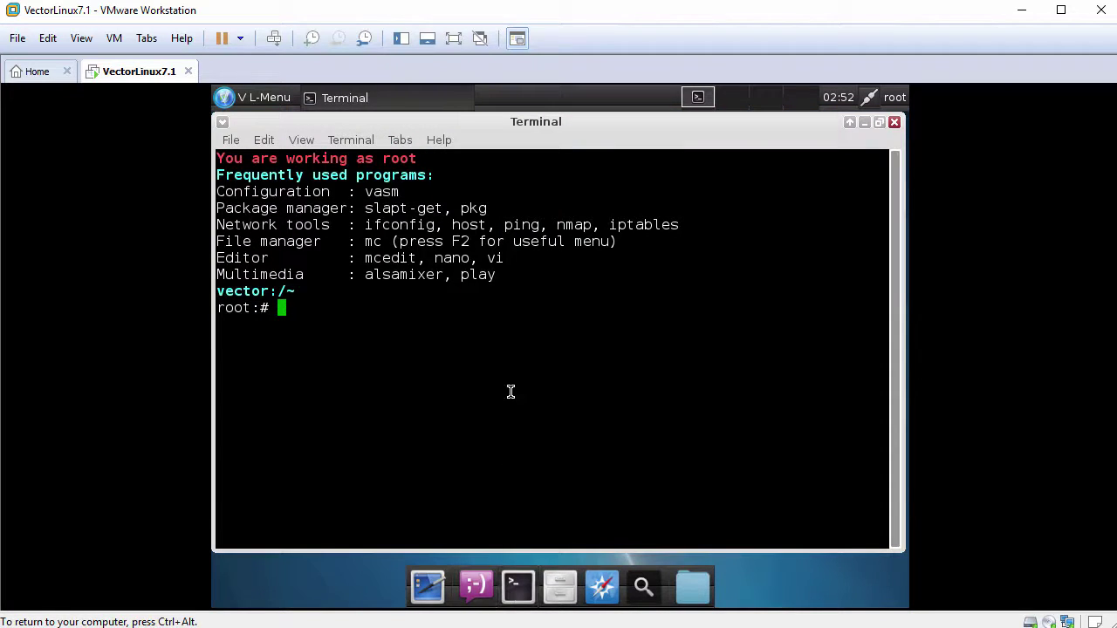
{"action": "type", "text": "lear"}
{"action": "key", "text": "Return"}
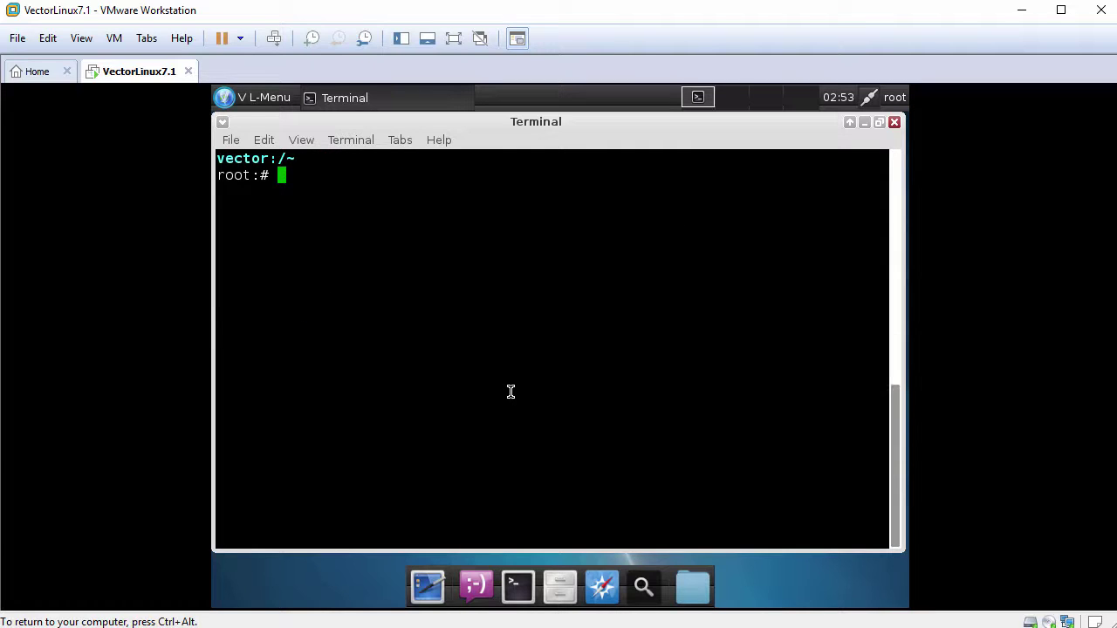
Upgrade kernel-headers to 3.18.17 with slapt-get --install kernel-headers, then clear and enter the kernel-src install command.
{"action": "type", "text": "slapt-get --instal"}
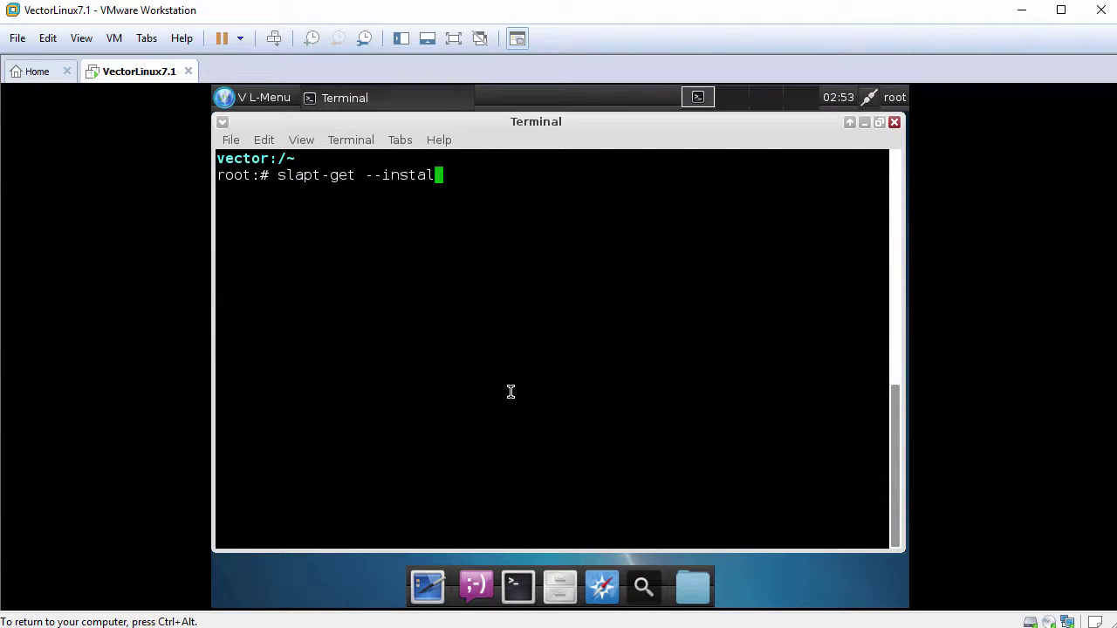
{"action": "type", "text": "l kernel-headers"}
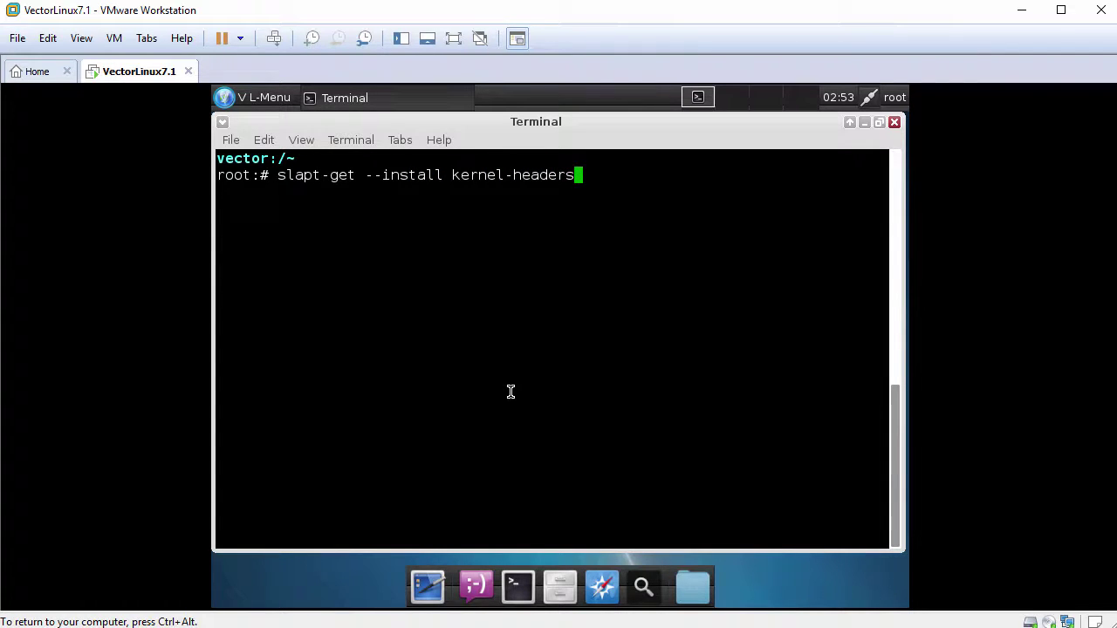
{"action": "key", "text": "Return"}
{"action": "type", "text": "y"}
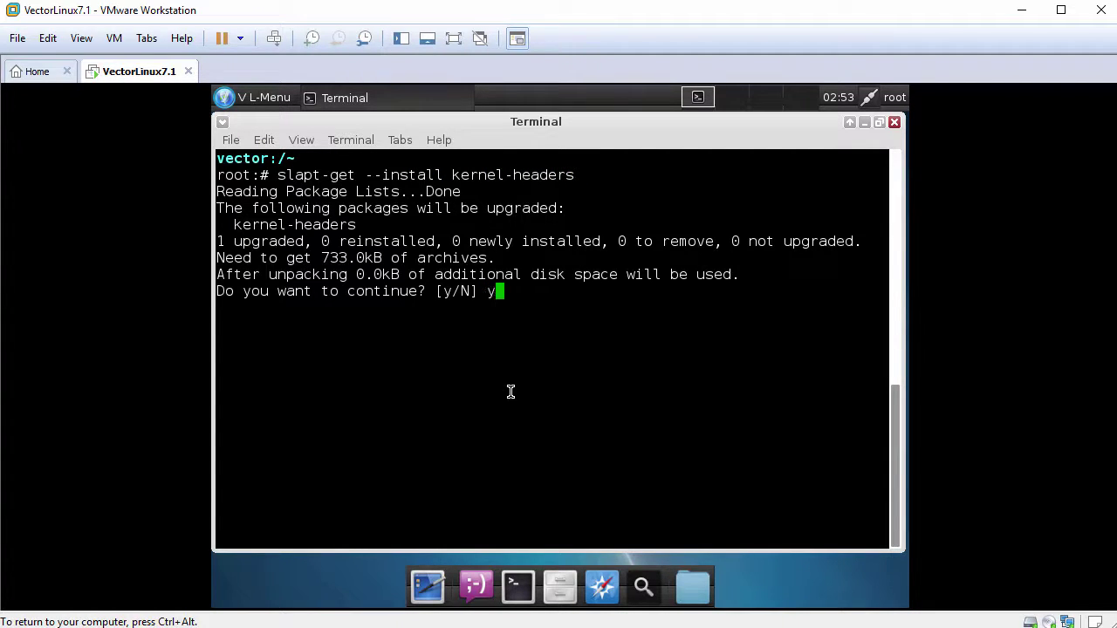
{"action": "key", "text": "Return"}
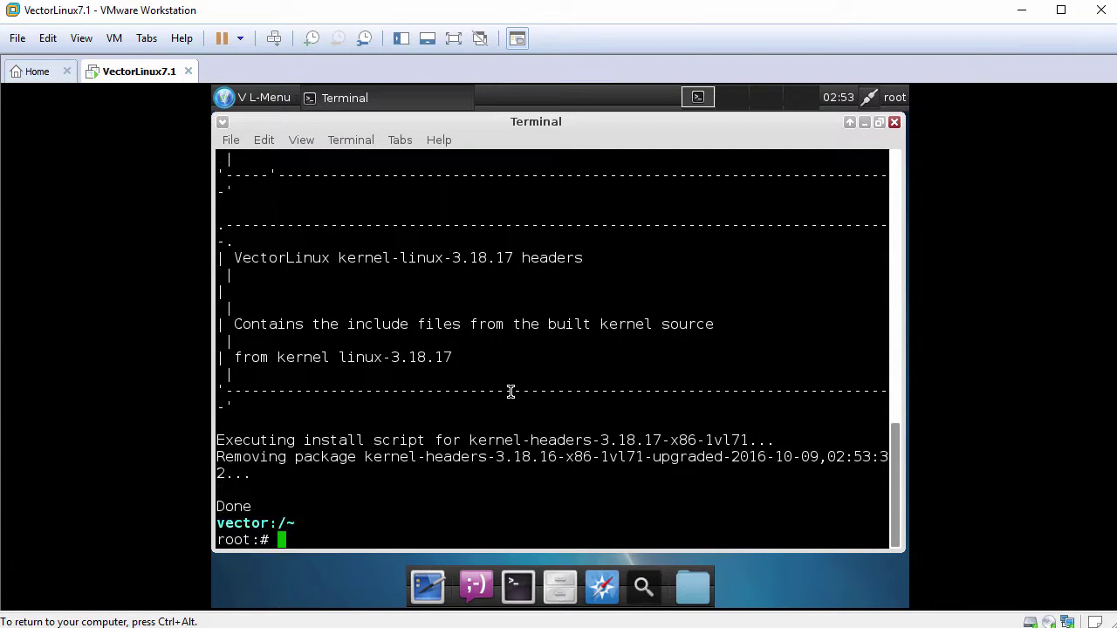
{"action": "key", "text": "Return"}
{"action": "type", "text": "clear"}
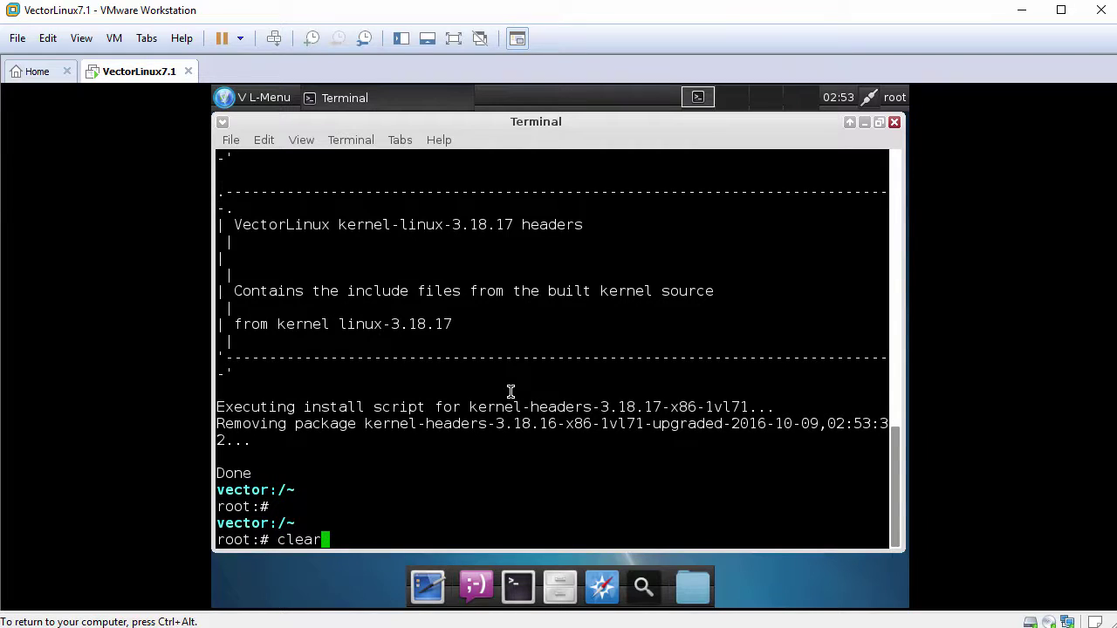
{"action": "key", "text": "Return"}
{"action": "key", "text": "Return"}
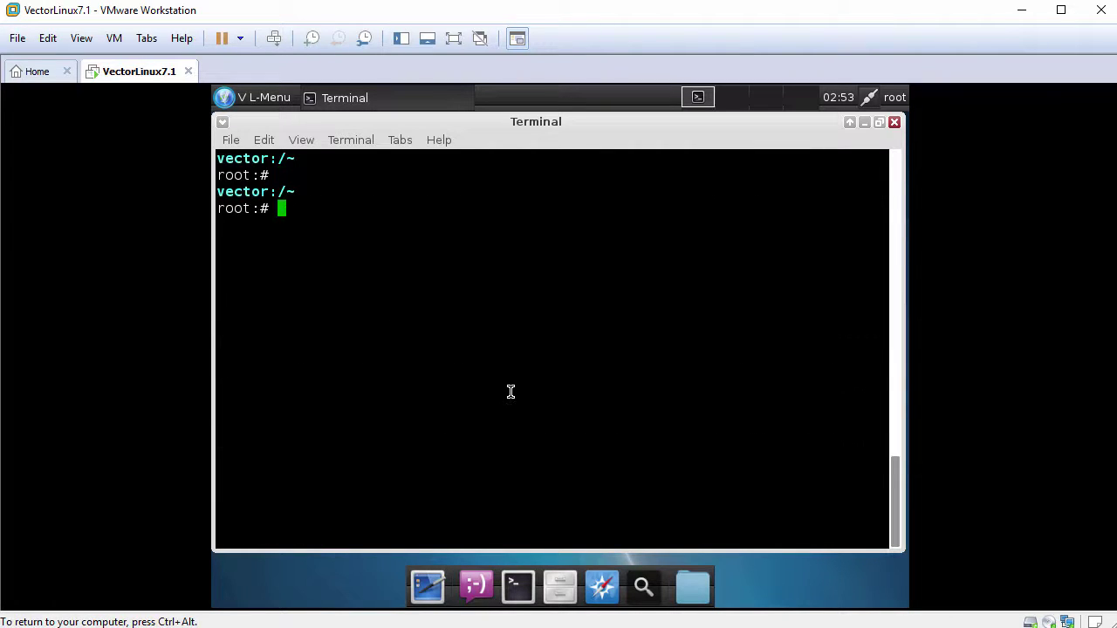
{"action": "type", "text": "slapt-get -"}
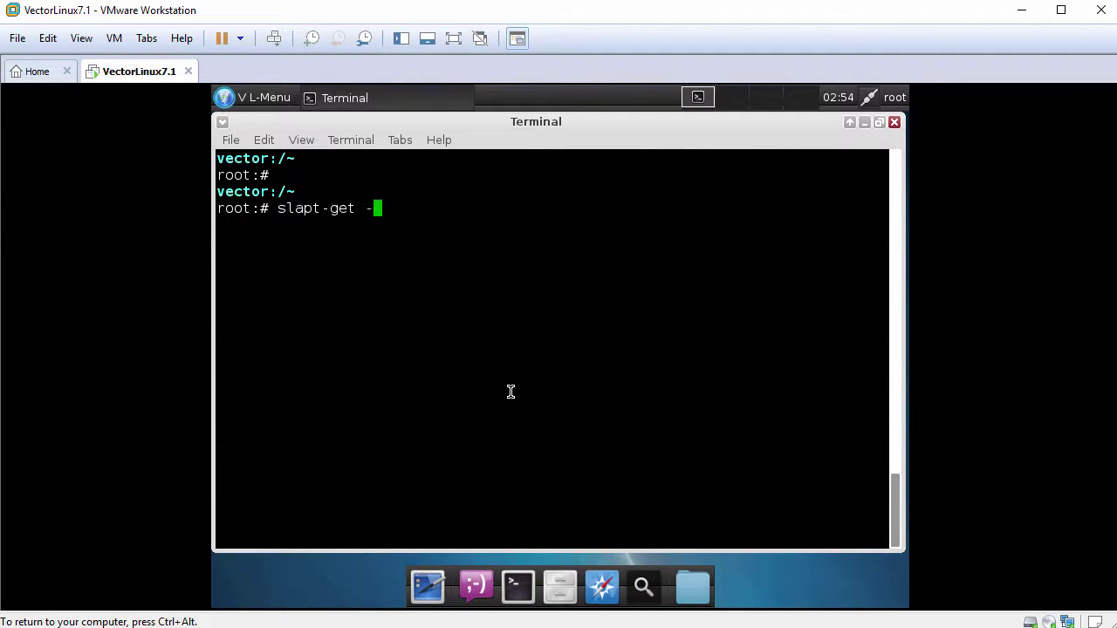
{"action": "type", "text": "-install kernel-src"}
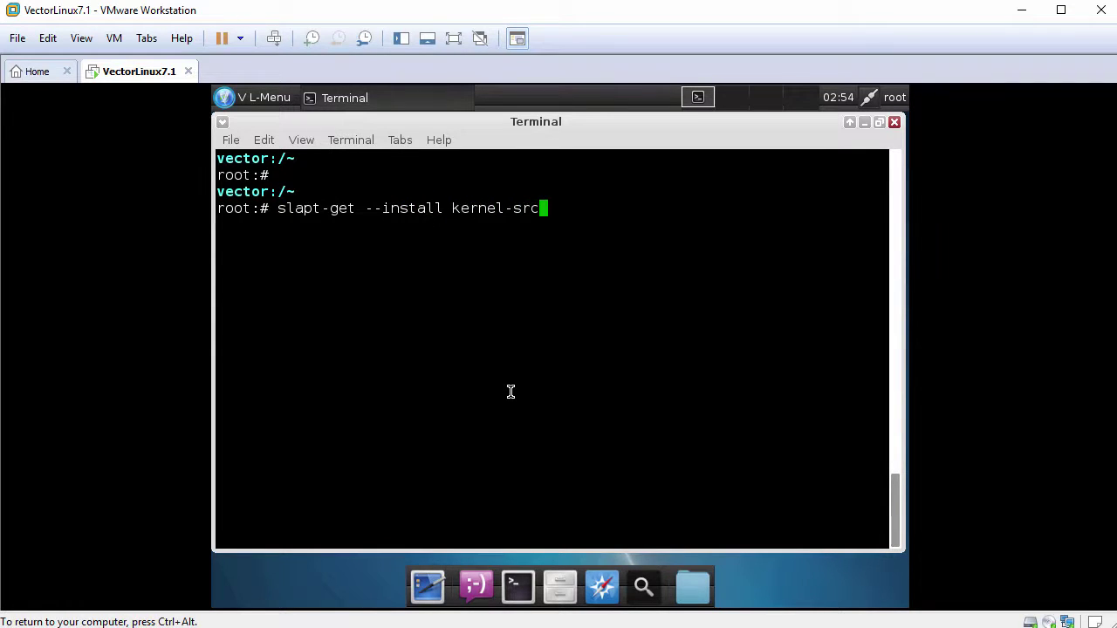
Install kernel-src 3.18.17 via slapt-get, clear the terminal, and enter mkdir /etc/pam.d.
{"action": "key", "text": "Return"}
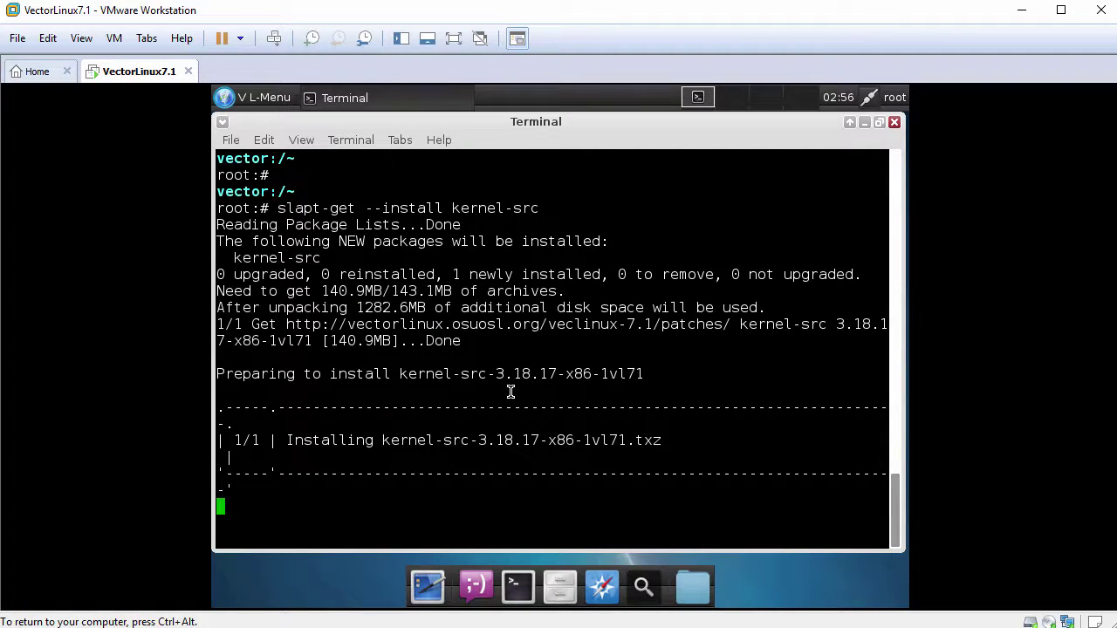
{"action": "key", "text": "Return"}
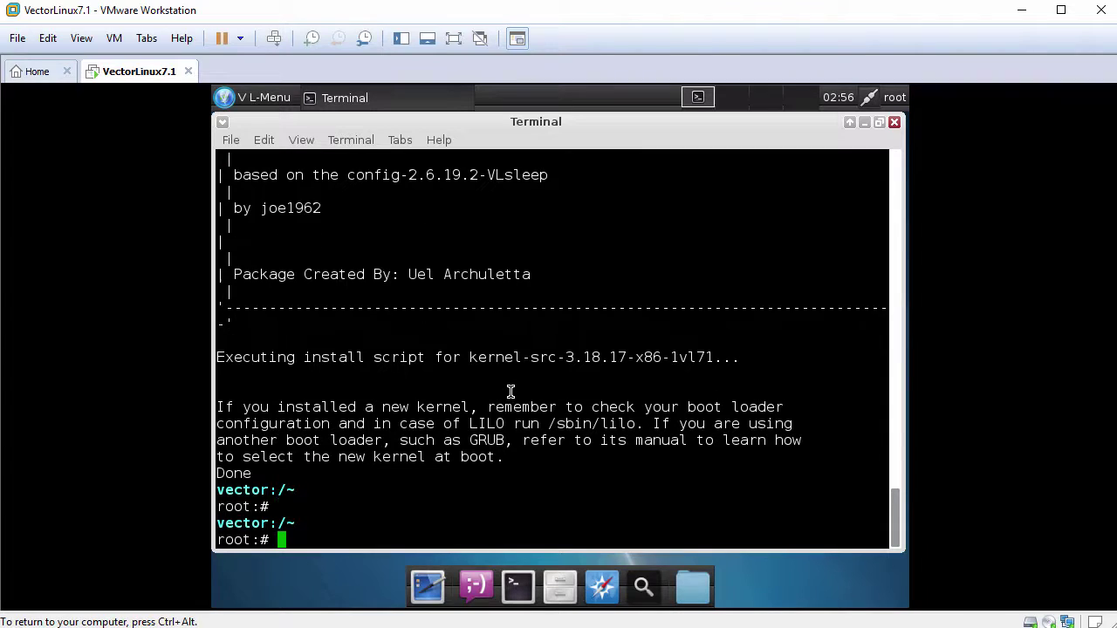
{"action": "type", "text": "clear"}
{"action": "key", "text": "Return"}
{"action": "type", "text": "mkdir"}
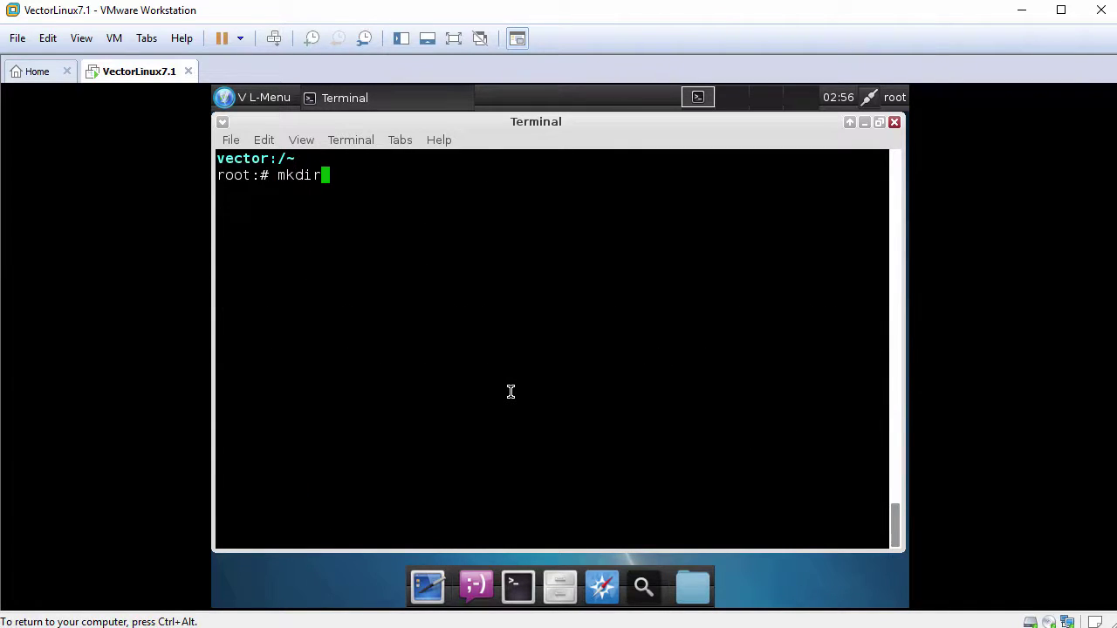
{"action": "type", "text": " /etc/pam.d"}
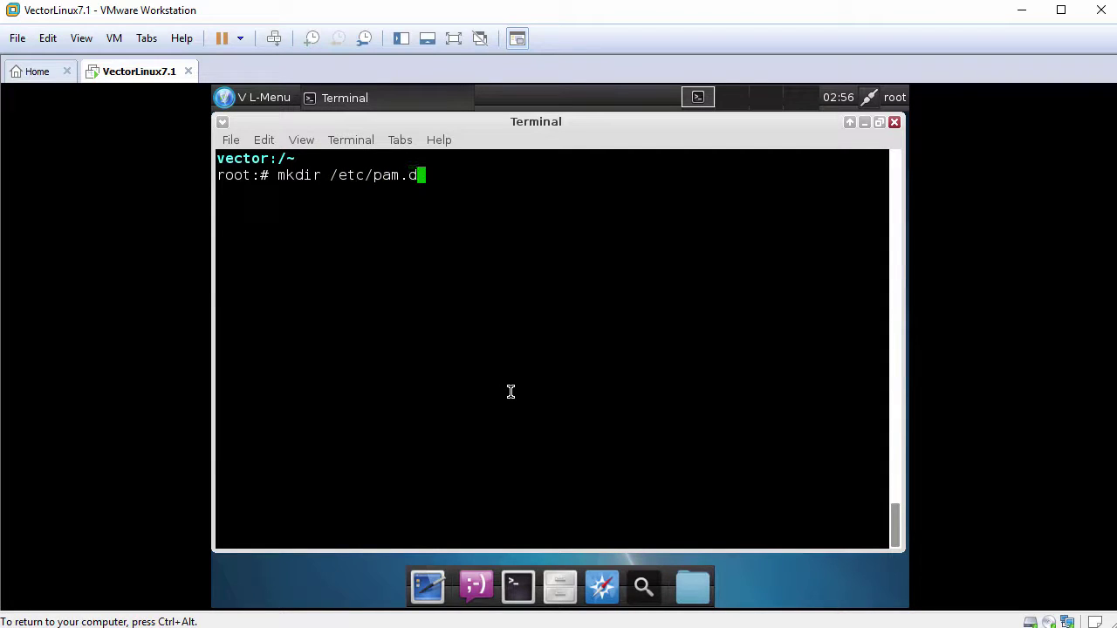
Create /etc/pam.d and change into /tmp/vmware-tools-distrib.
{"action": "key", "text": "Return"}
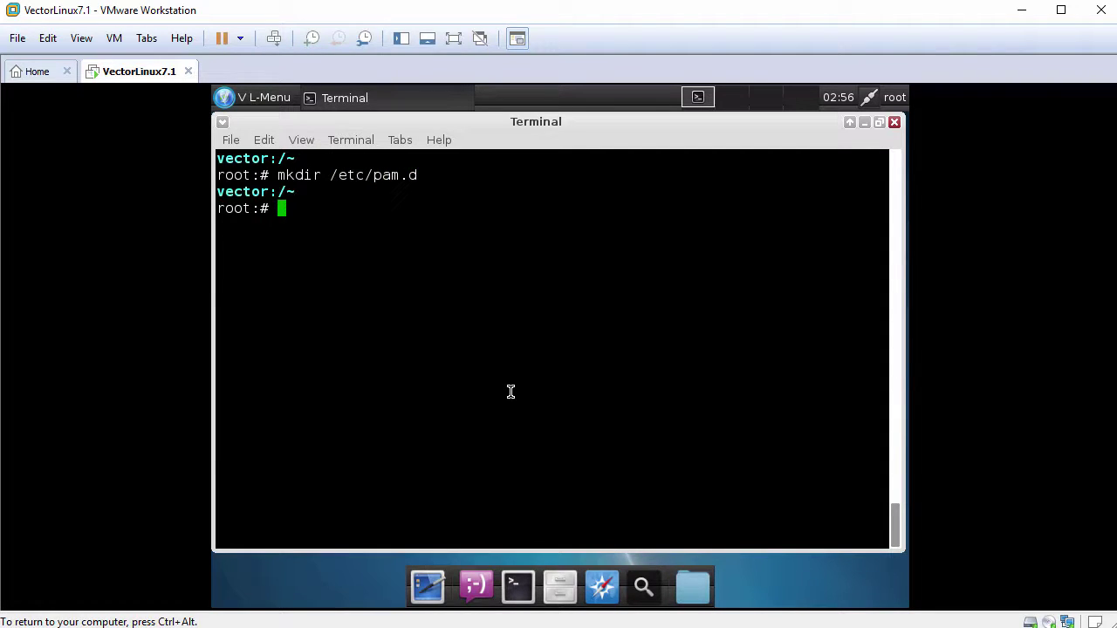
{"action": "type", "text": "cd /tmp/vm"}
{"action": "key", "text": "Tab"}
{"action": "key", "text": "Return"}
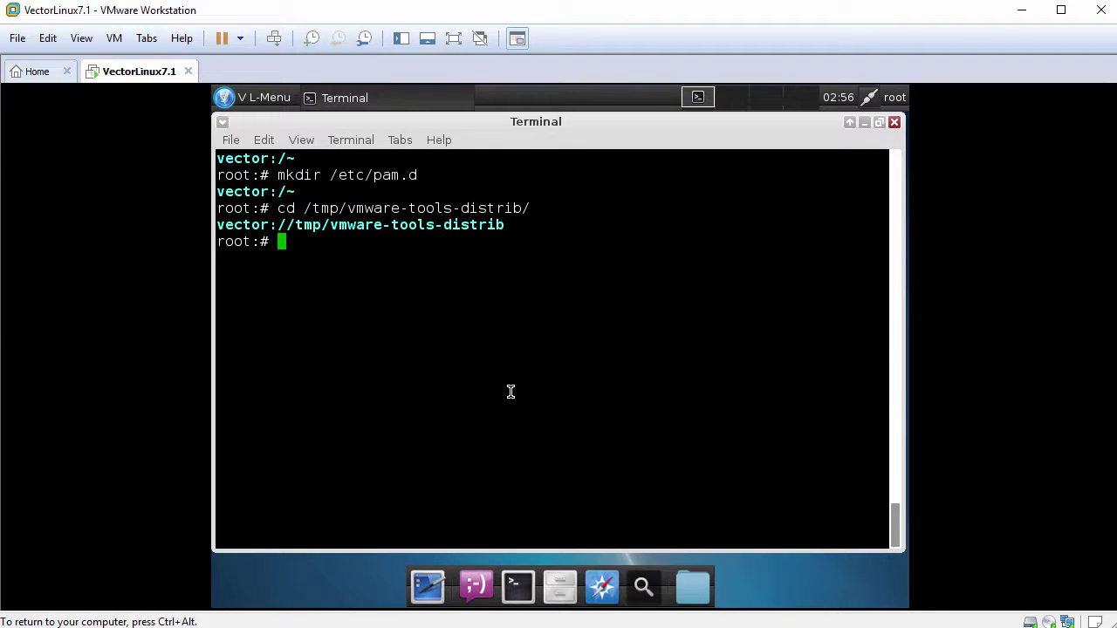
Run ./vmware-install.pl -d to install VMware Tools 10.0.10 with default answers.
{"action": "type", "text": "./v"}
{"action": "key", "text": "Tab"}
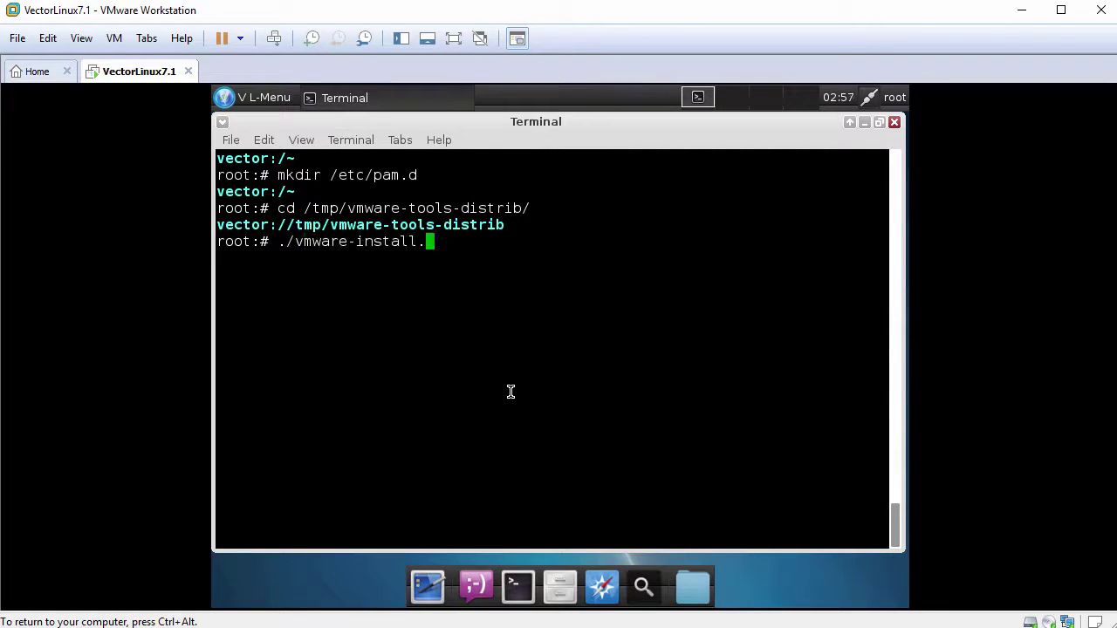
{"action": "key", "text": "Tab"}
{"action": "type", "text": "-d"}
{"action": "key", "text": "Return"}
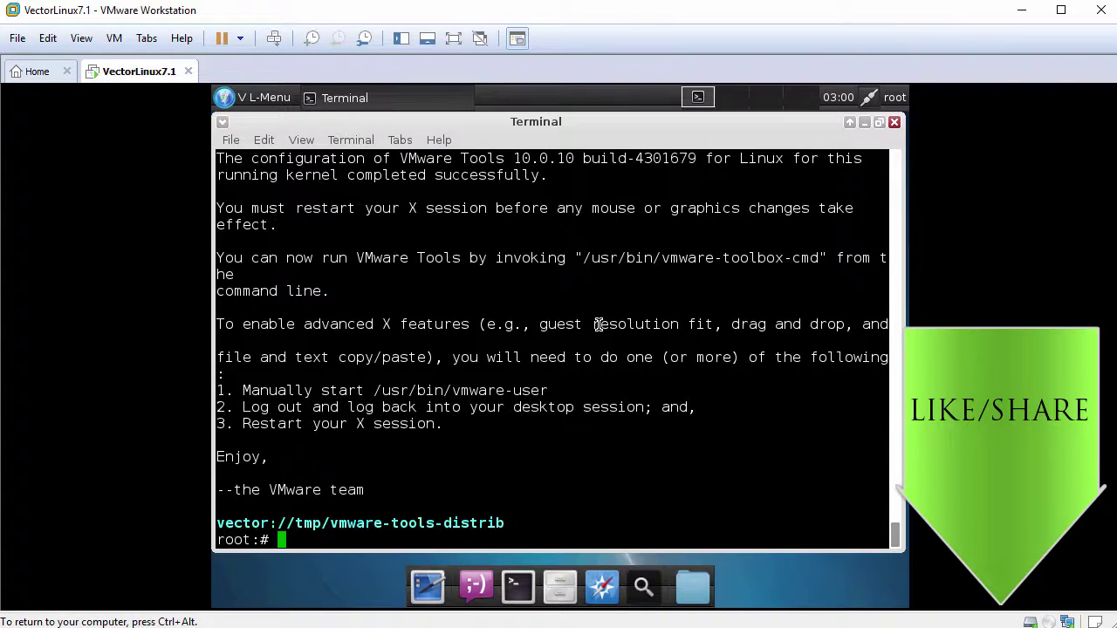
{"action": "key", "text": "Return"}
Clear the terminal and list all services and their run levels with service -a.
{"action": "type", "text": "clear"}
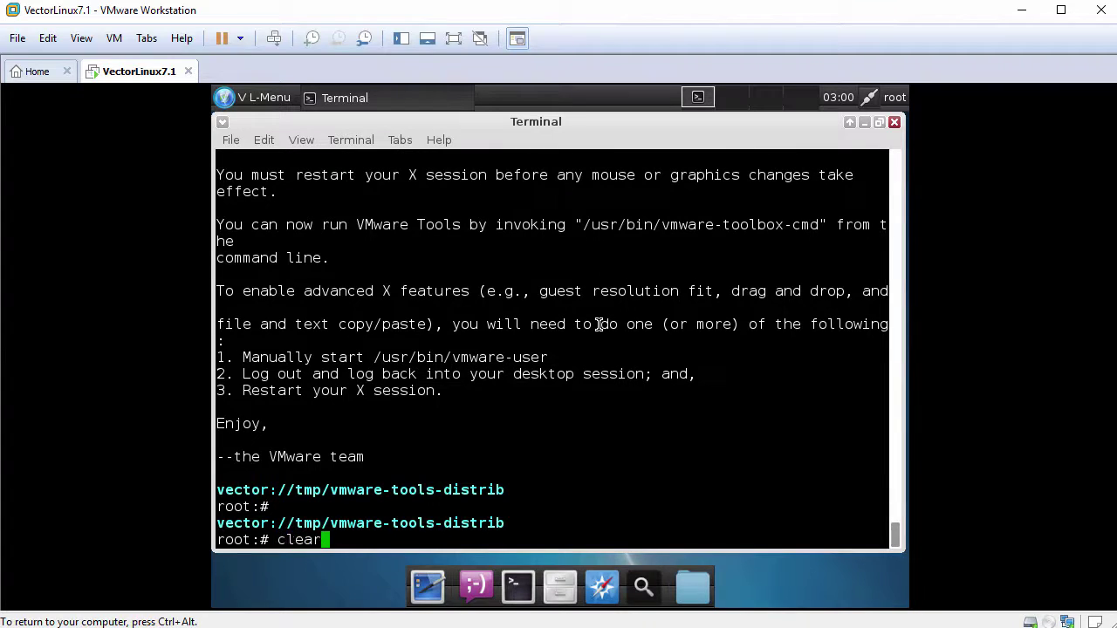
{"action": "key", "text": "Return"}
{"action": "key", "text": "Return"}
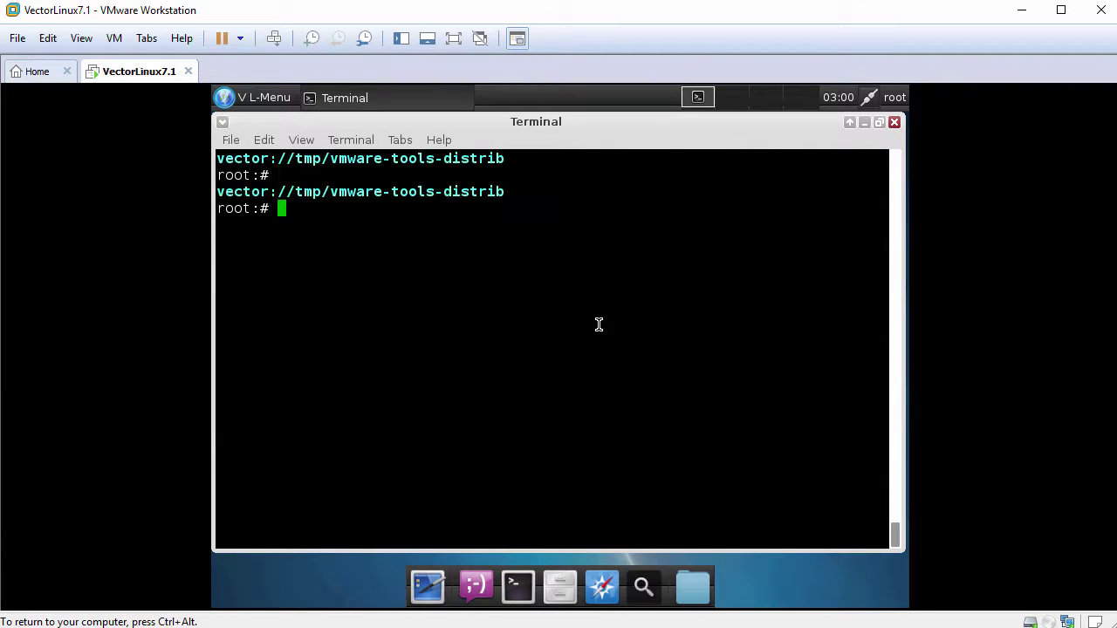
{"action": "type", "text": "cd"}
{"action": "key", "text": "Return"}
{"action": "type", "text": "ser"}
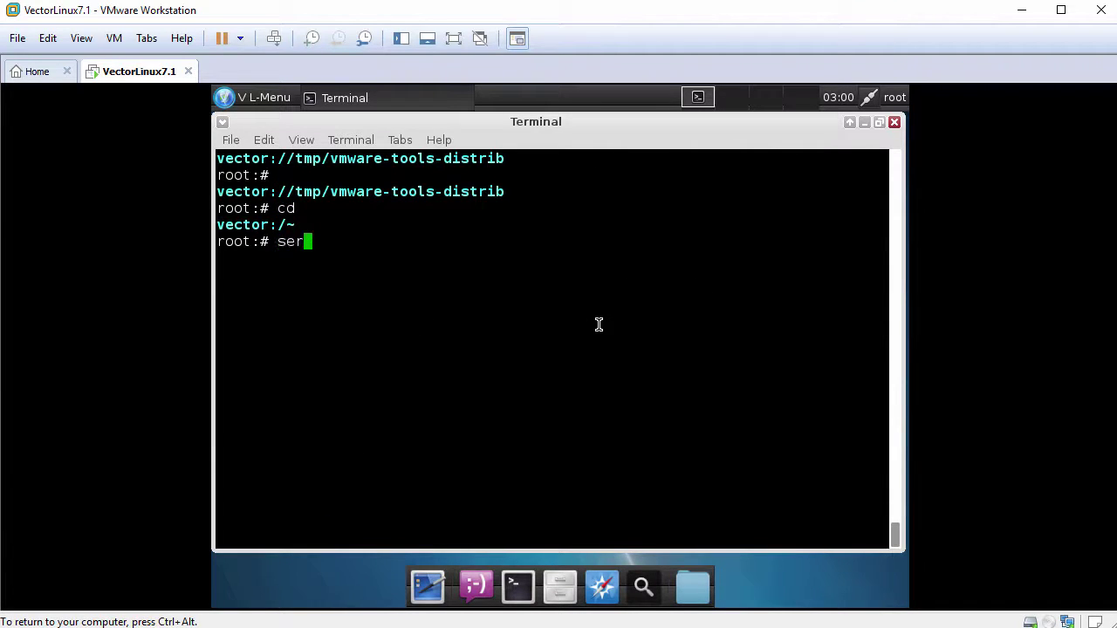
{"action": "type", "text": "vice -a"}
{"action": "key", "text": "Return"}
Enable vmware-tools and vmware-tools-thinprint for run levels 2345 with service -s.
{"action": "type", "text": "service -"}
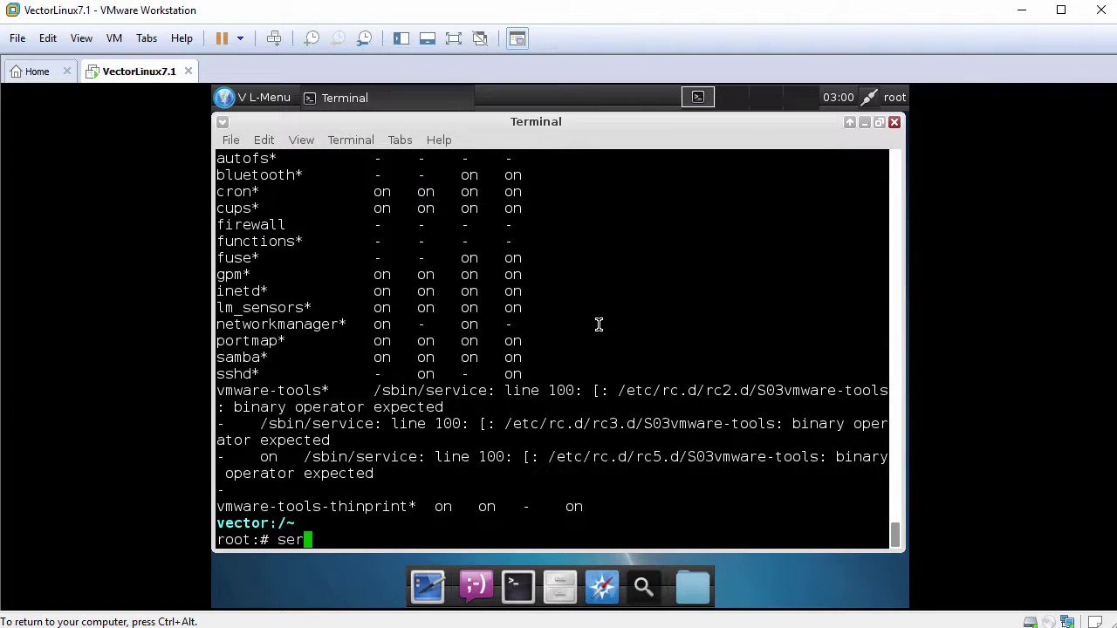
{"action": "type", "text": "s vmware-tools 2345"}
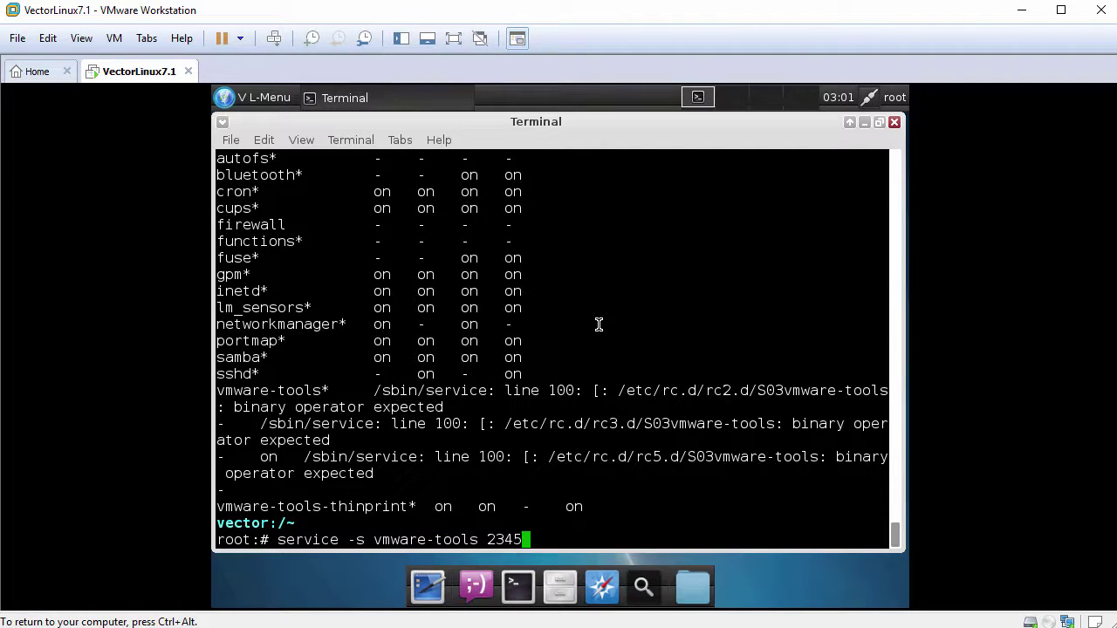
{"action": "key", "text": "Return"}
{"action": "key", "text": "Up"}
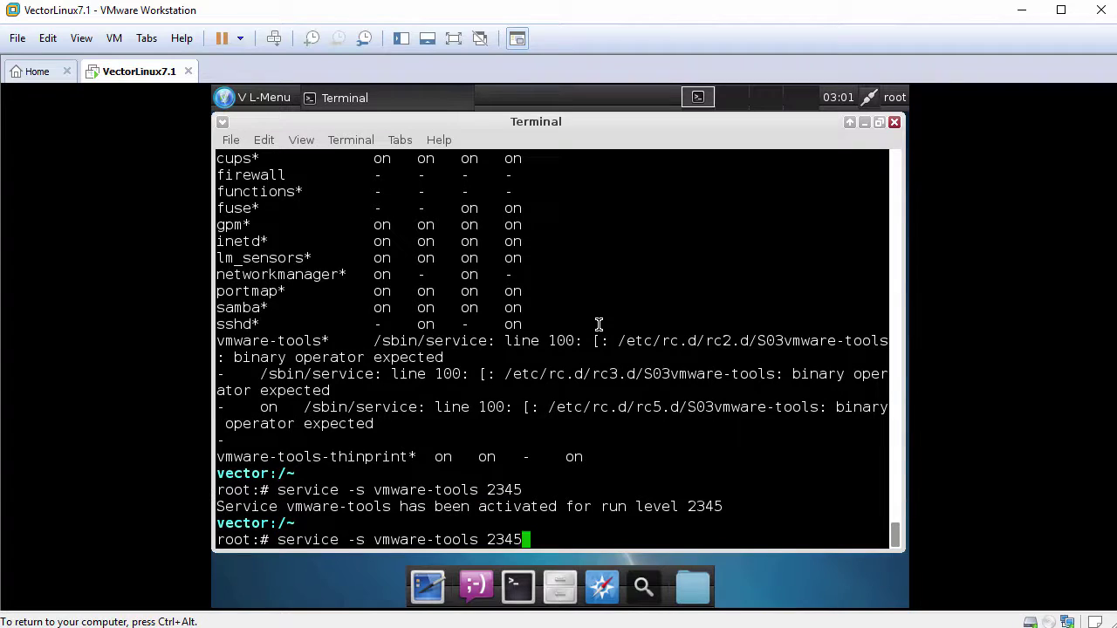
{"action": "key", "text": "BackSpace"}
{"action": "key", "text": "BackSpace"}
{"action": "key", "text": "BackSpace"}
{"action": "key", "text": "BackSpace"}
{"action": "key", "text": "BackSpace"}
{"action": "type", "text": "-thinprint 2345"}
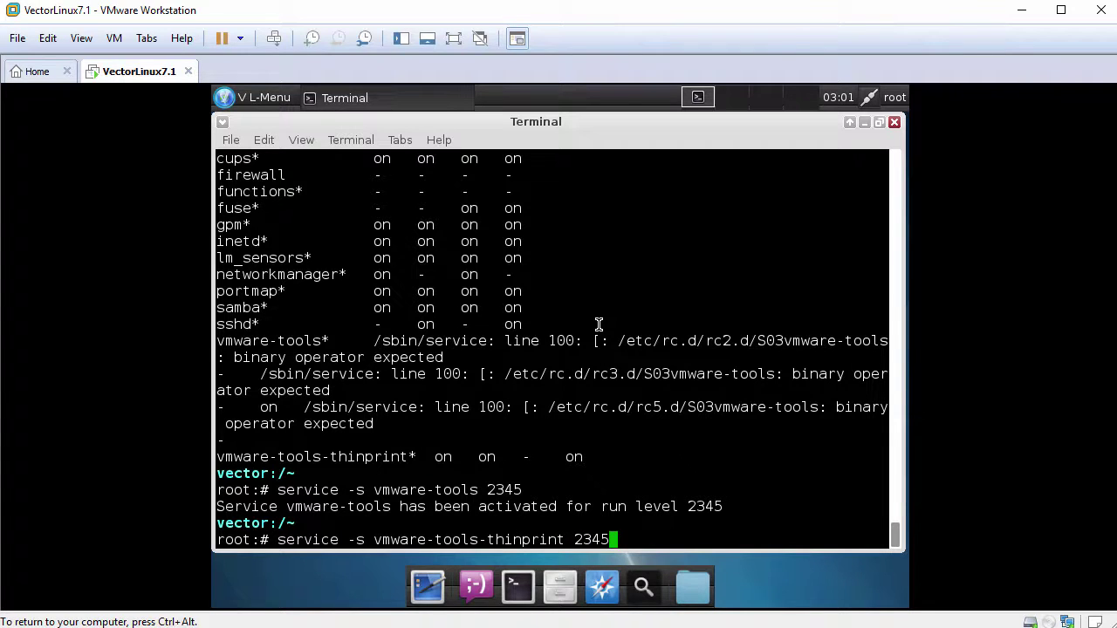
{"action": "key", "text": "Return"}
Re-run service -a to confirm both vmware-tools services are on, then clear the terminal.
{"action": "type", "text": "service -a"}
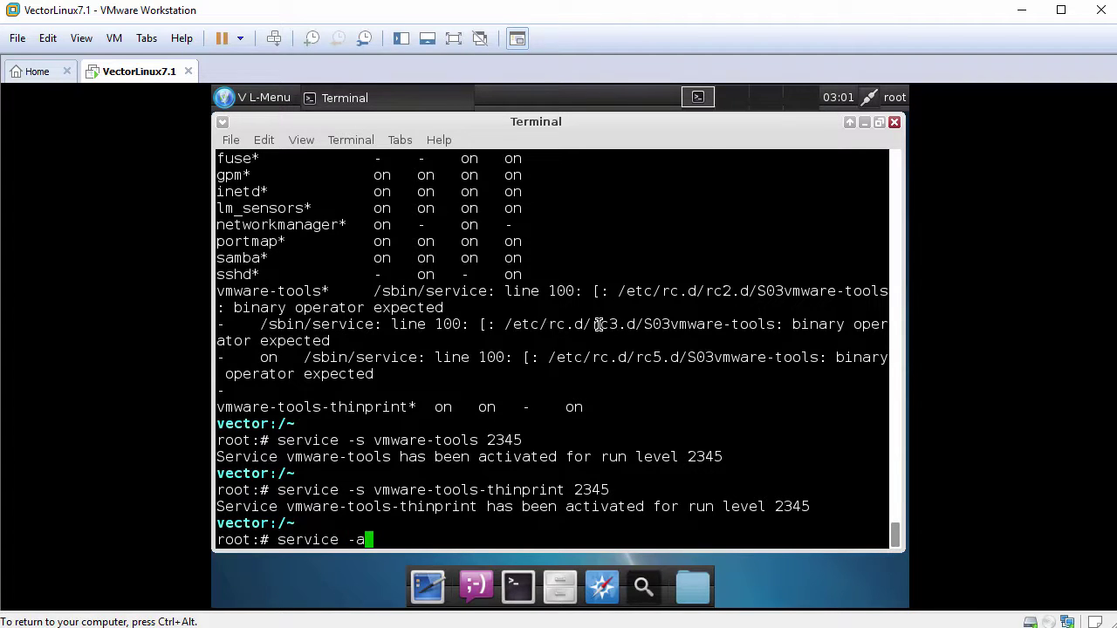
{"action": "key", "text": "Return"}
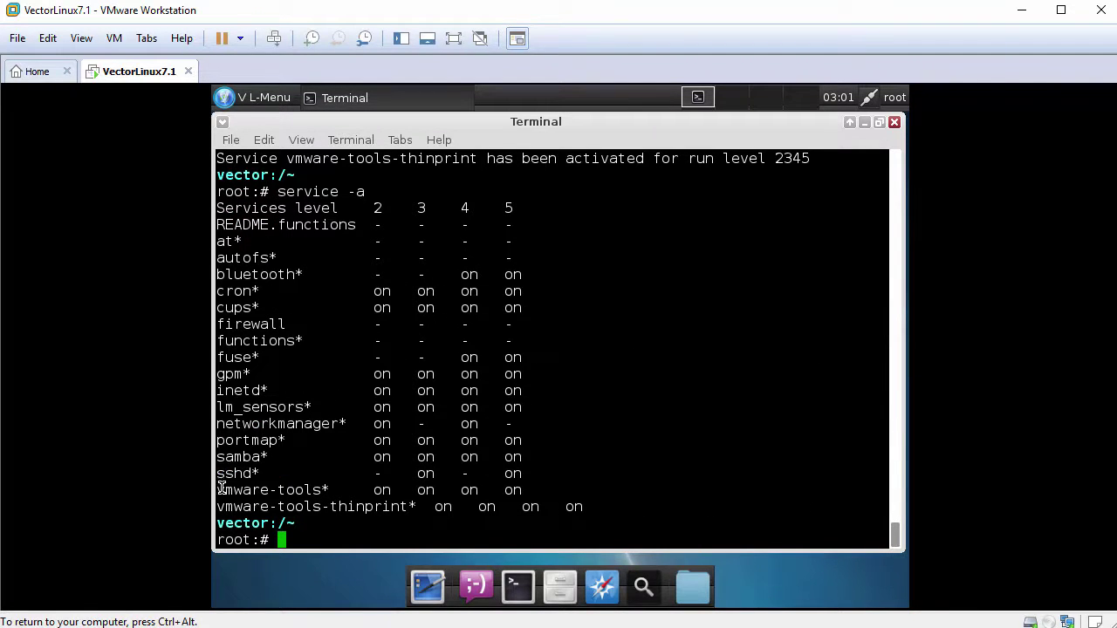
{"action": "left_click_drag", "start_coordinate": [220, 489], "coordinate": [597, 506]}
{"action": "left_click", "coordinate": [594, 384]}
{"action": "type", "text": "clear"}
{"action": "key", "text": "Return"}
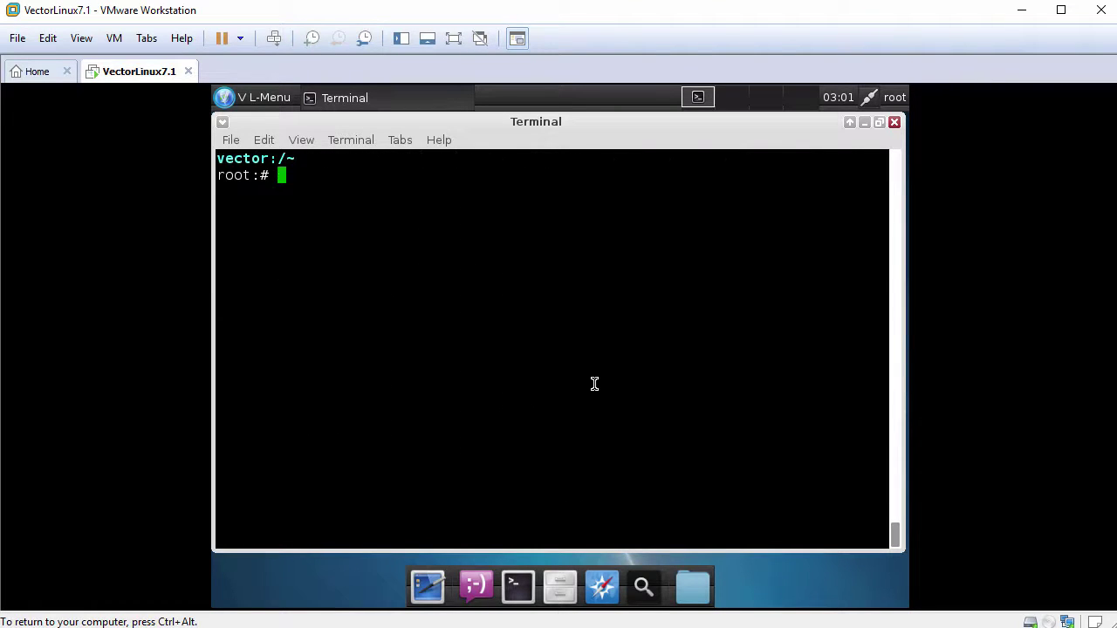
Reboot the guest and log back in as root with the password.
{"action": "type", "text": "reboot"}
{"action": "key", "text": "Return"}
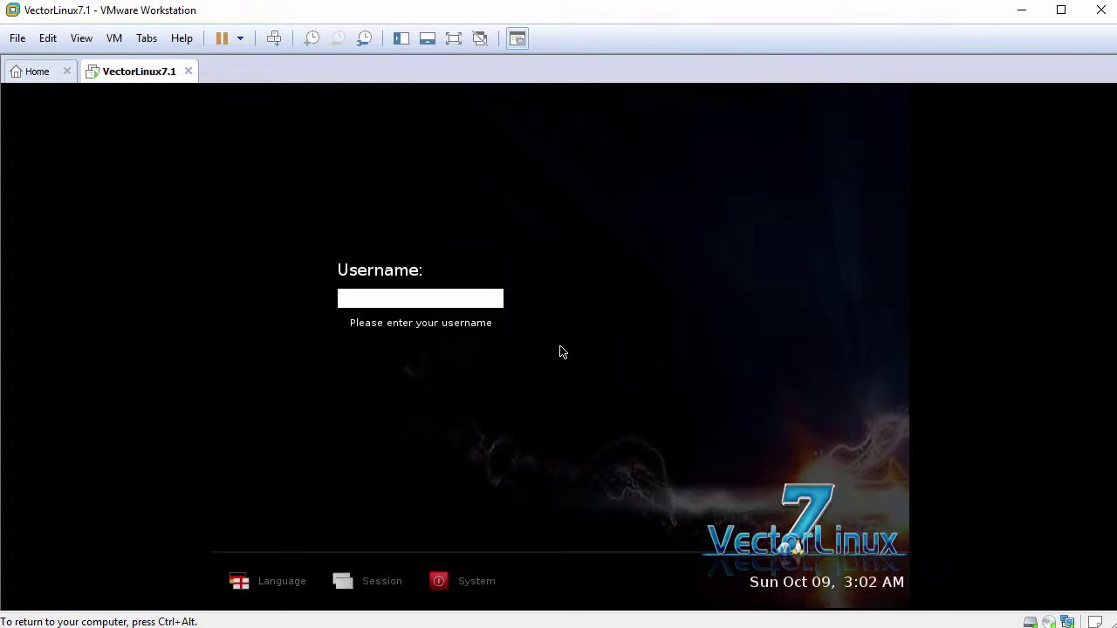
{"action": "type", "text": "oot"}
{"action": "key", "text": "Return"}
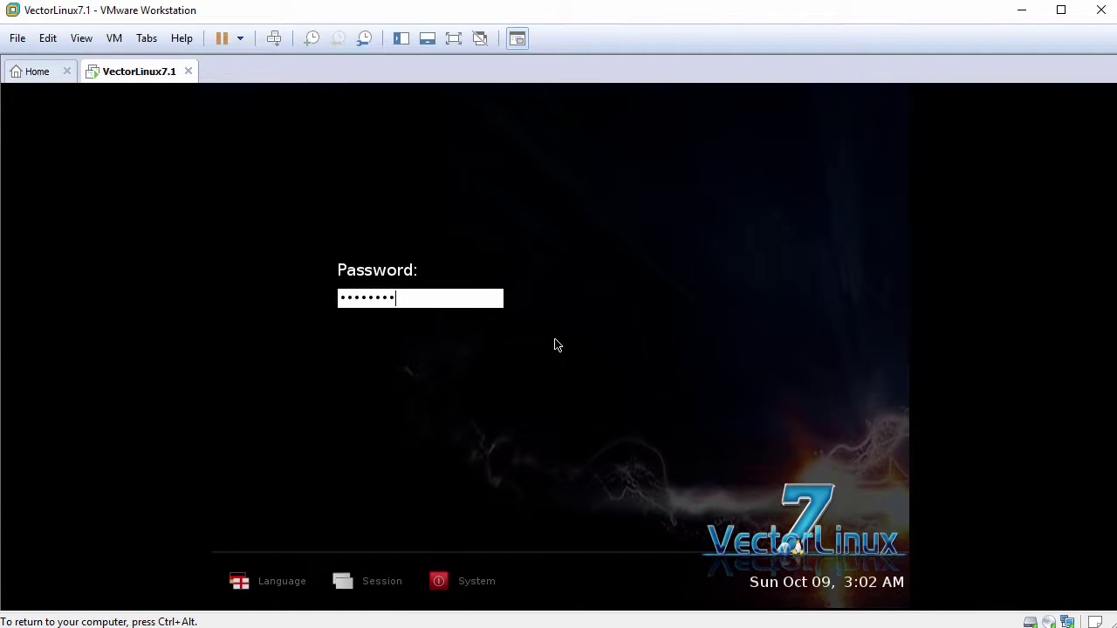
{"action": "key", "text": "Return"}
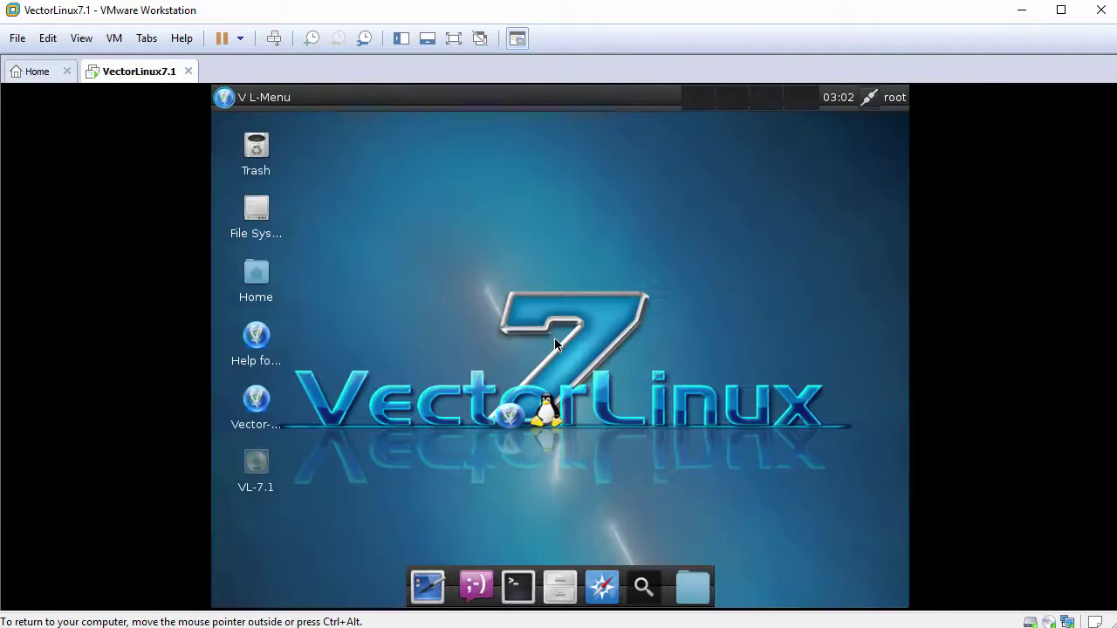
Fit the guest to the window and paste Drag-Drop-File.txt into the /root home folder.
{"action": "left_click", "coordinate": [80, 38]}
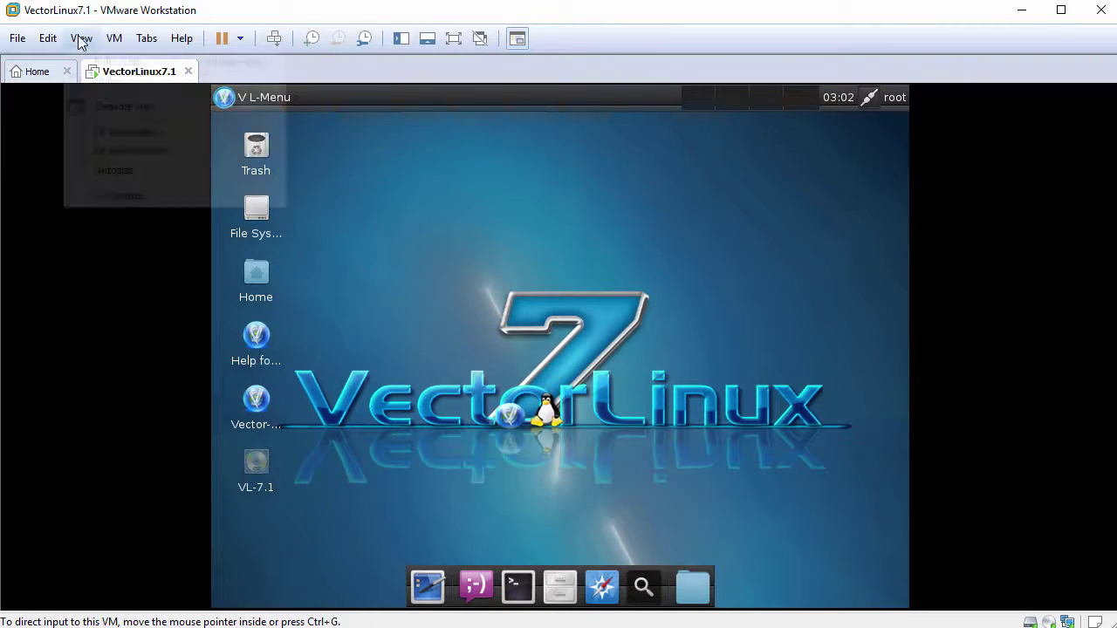
{"action": "left_click", "coordinate": [198, 134]}
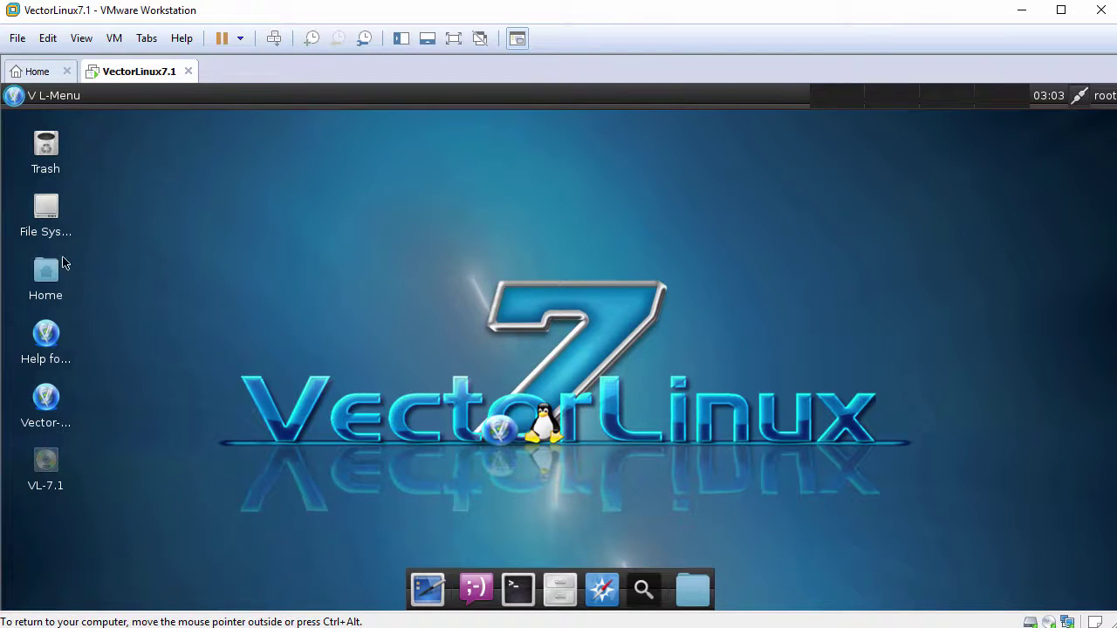
{"action": "double_click", "coordinate": [43, 273]}
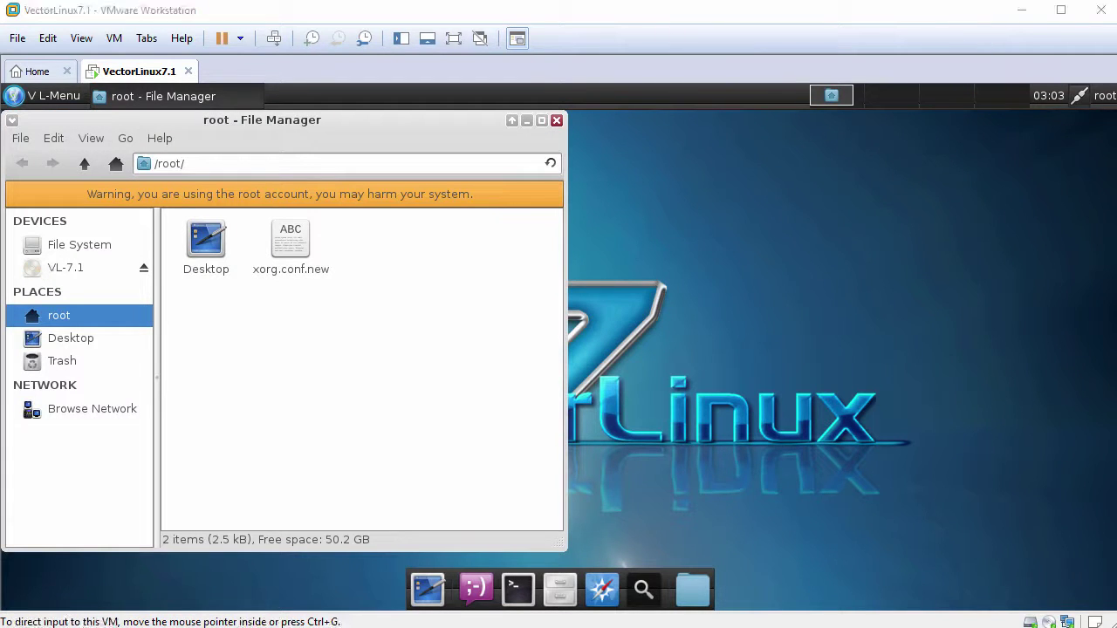
{"action": "right_click", "coordinate": [307, 318]}
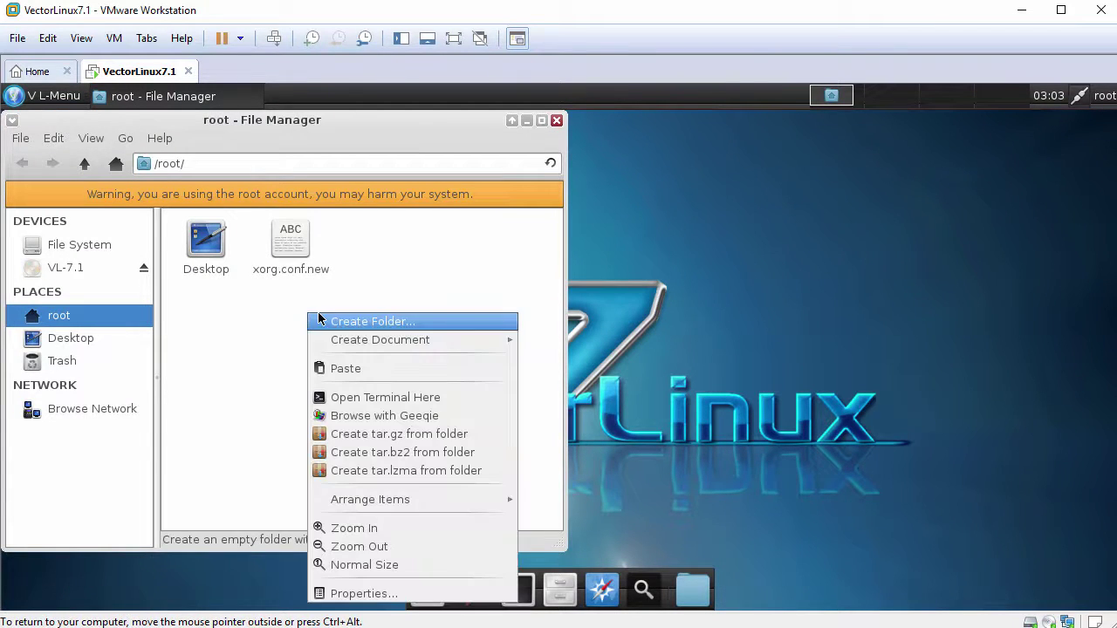
{"action": "left_click", "coordinate": [375, 369]}
{"action": "left_click", "coordinate": [306, 355]}
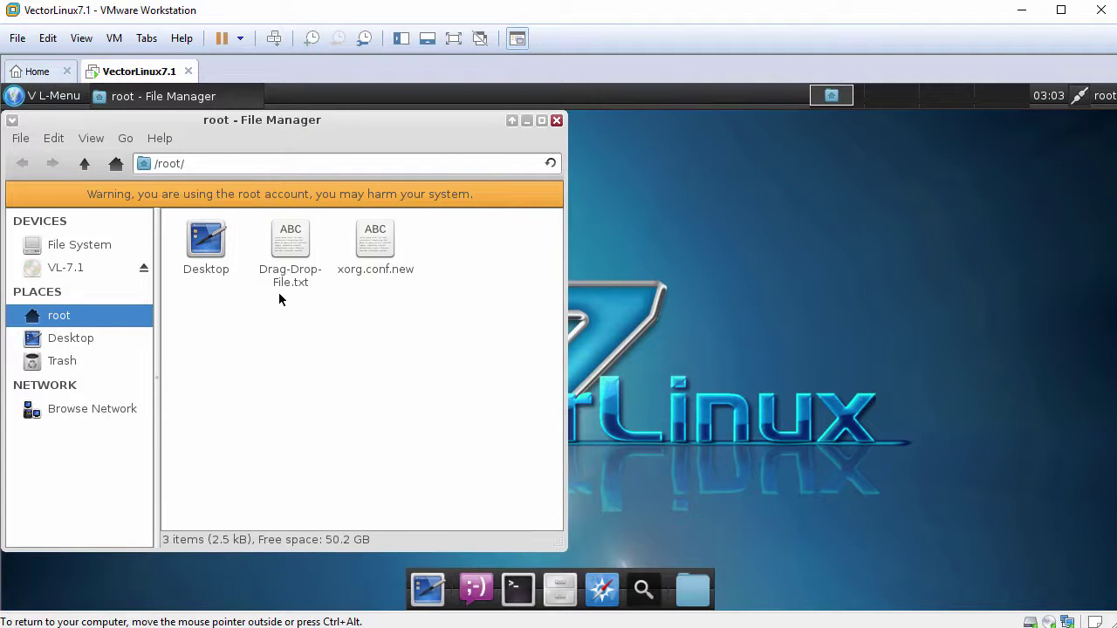
{"action": "left_click", "coordinate": [557, 122]}
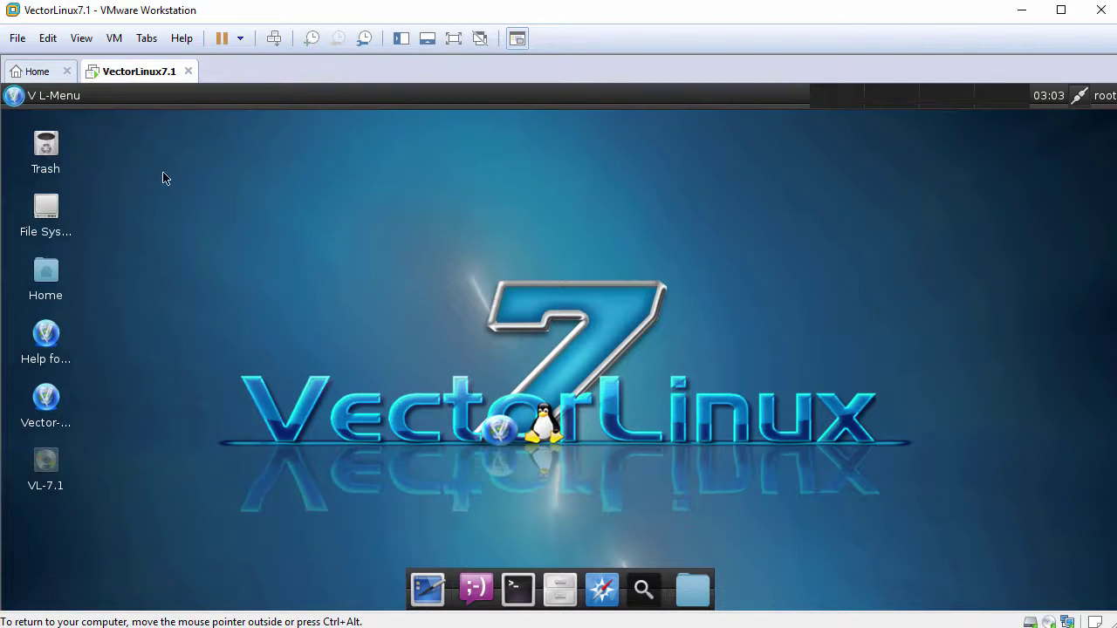
Launch Firefox in the guest and make it the default browser.
{"action": "left_click", "coordinate": [17, 103]}
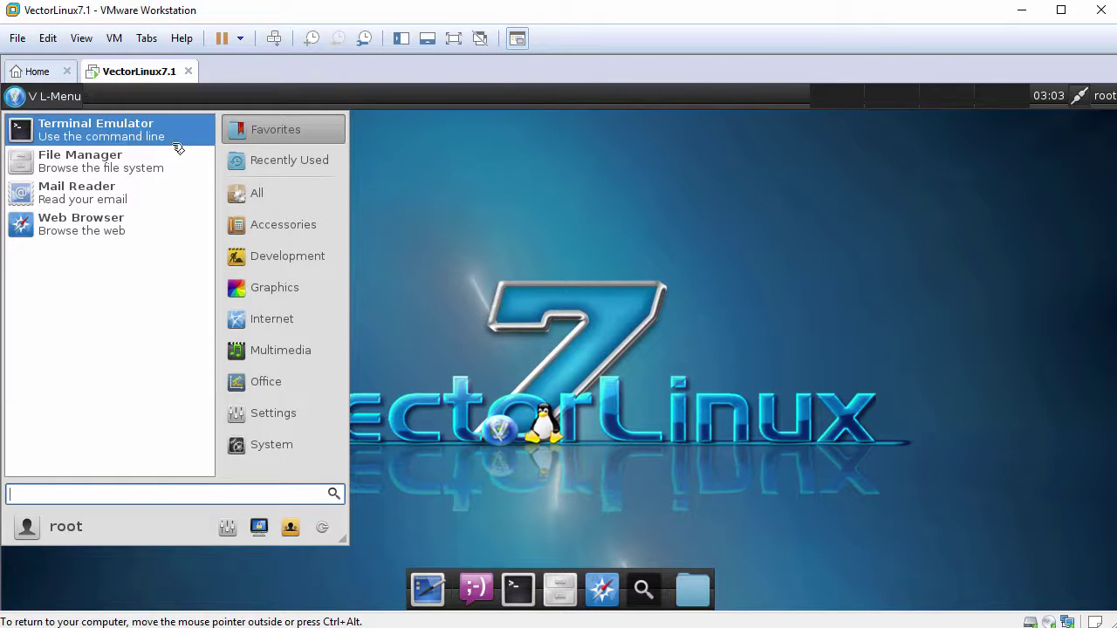
{"action": "mouse_move", "coordinate": [279, 317]}
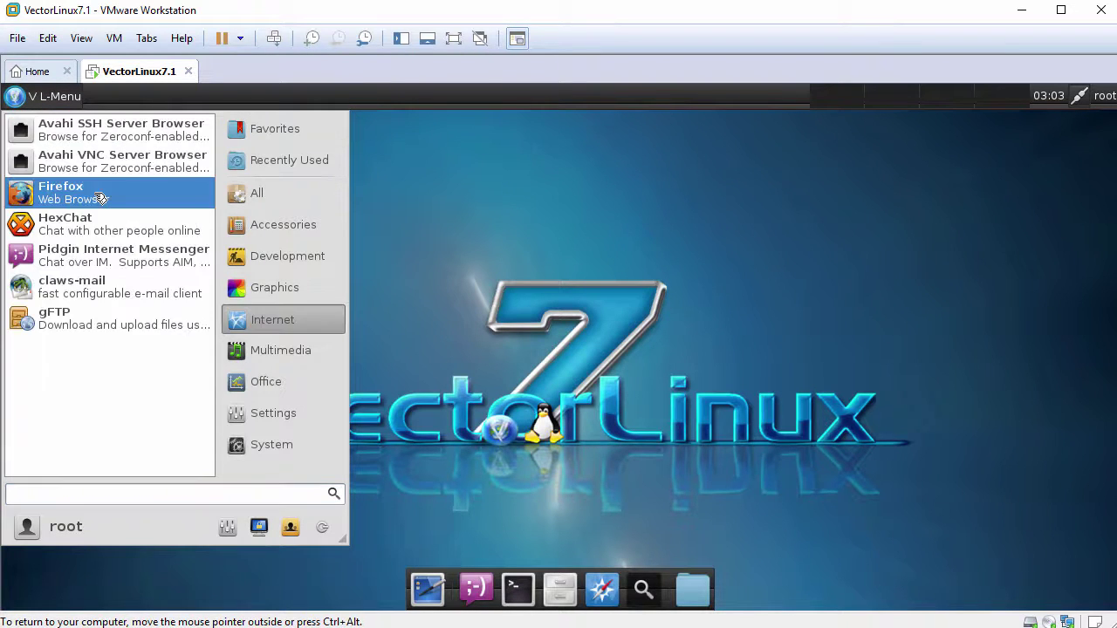
{"action": "left_click", "coordinate": [99, 194]}
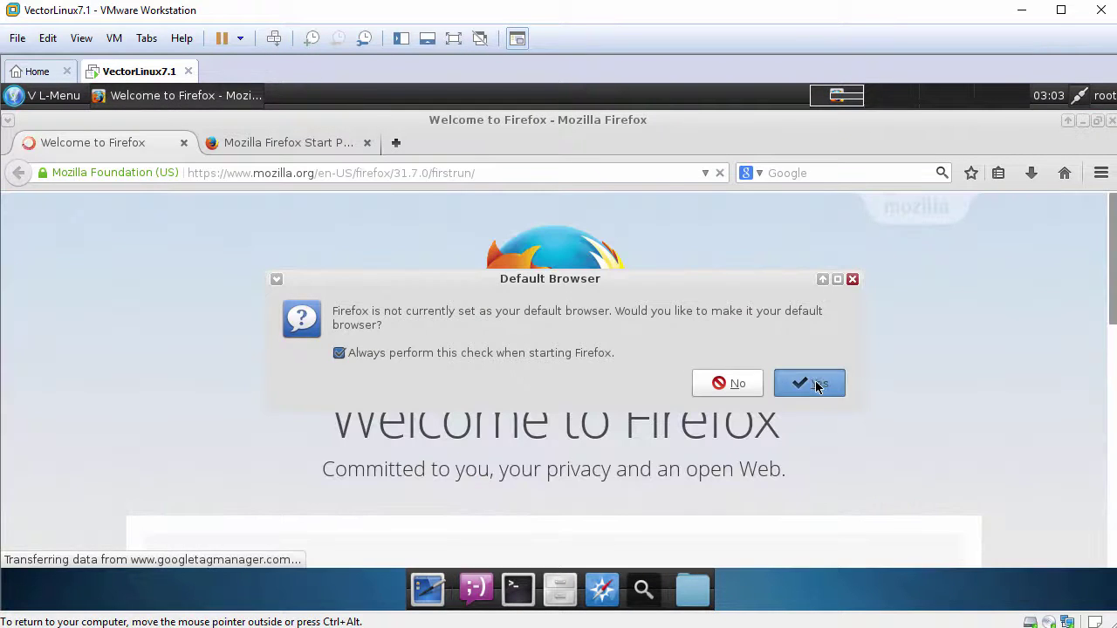
{"action": "left_click", "coordinate": [817, 385]}
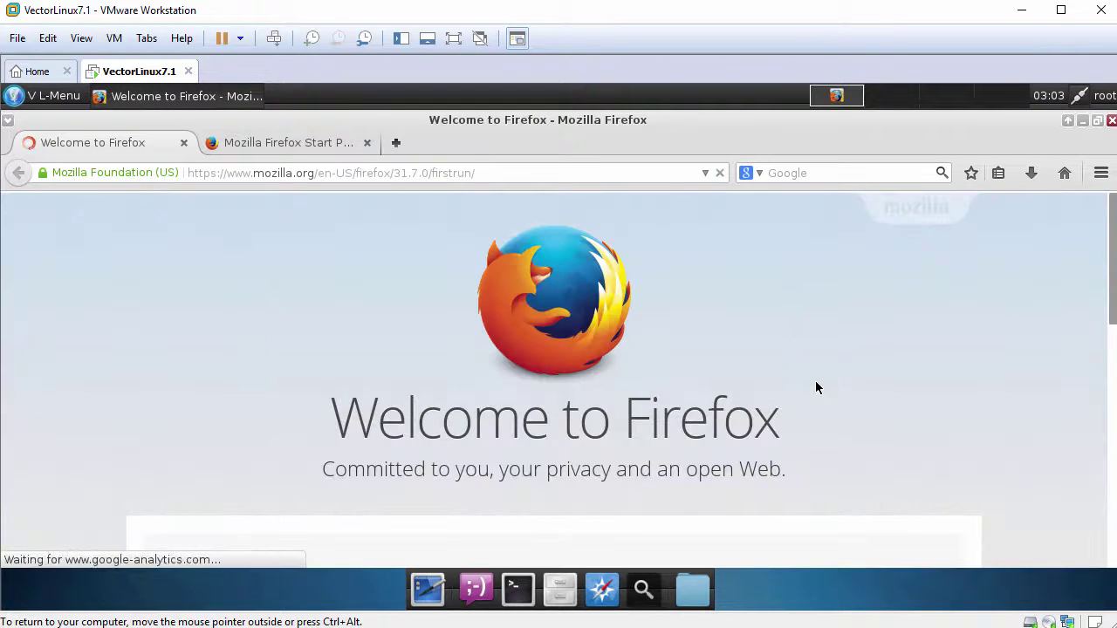
Paste the host clipboard text into Firefox's address bar, then close Firefox with both tabs.
{"action": "left_click", "coordinate": [351, 172]}
{"action": "right_click", "coordinate": [351, 171]}
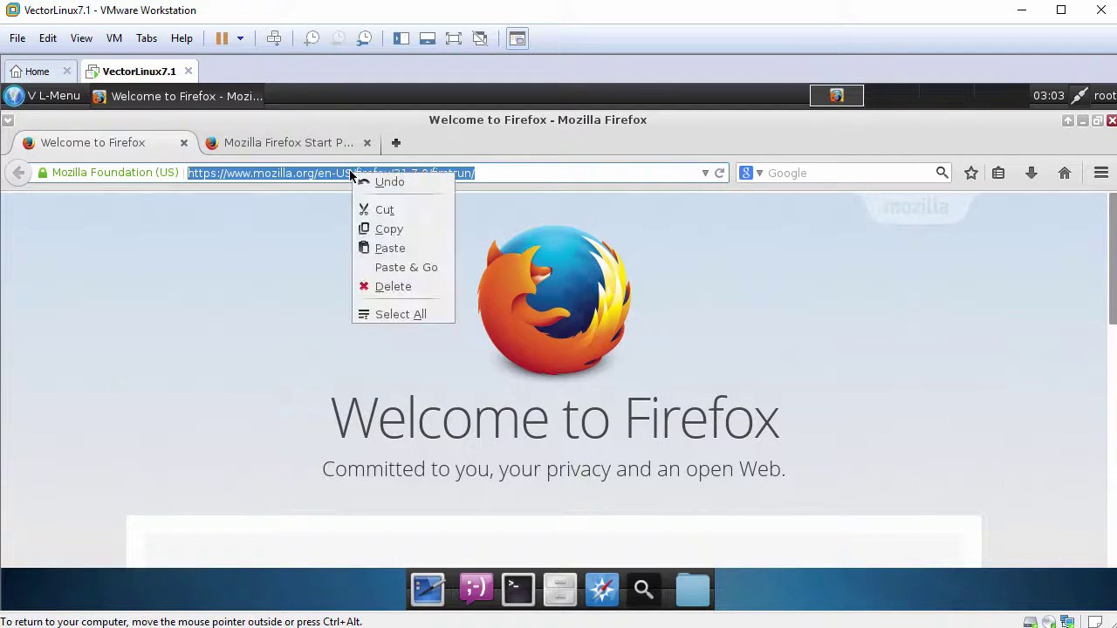
{"action": "left_click", "coordinate": [383, 248]}
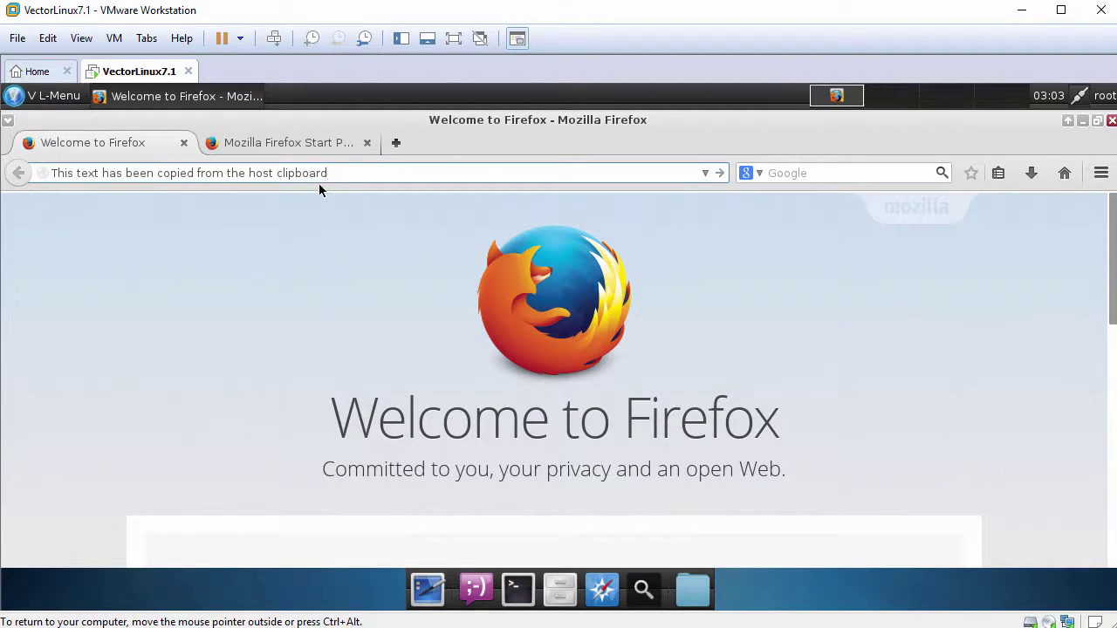
{"action": "left_click", "coordinate": [7, 121]}
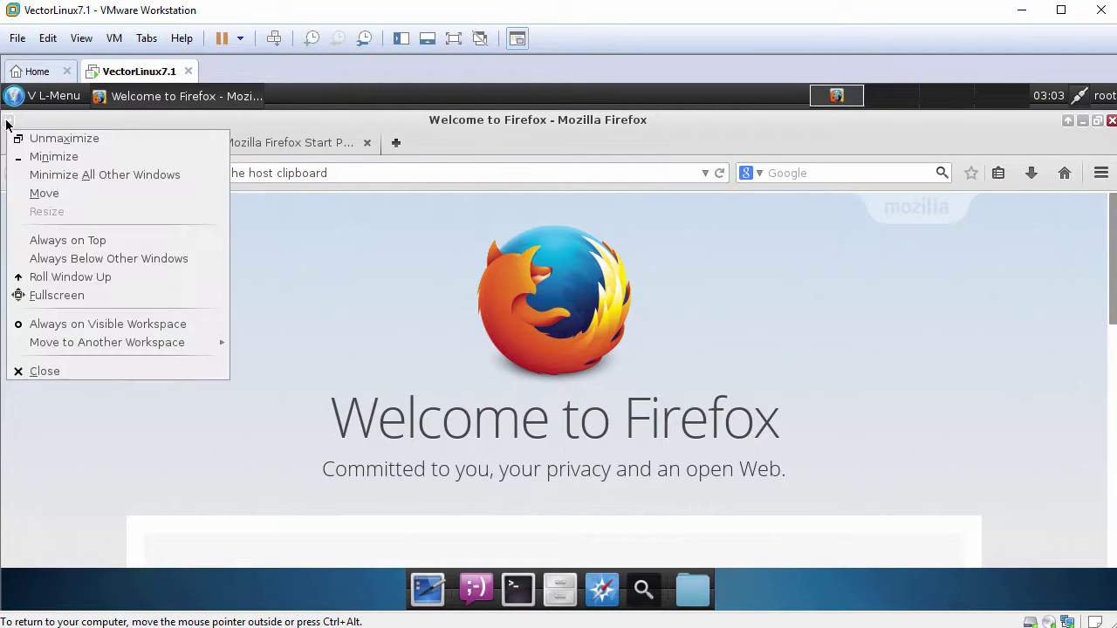
{"action": "left_click", "coordinate": [49, 373]}
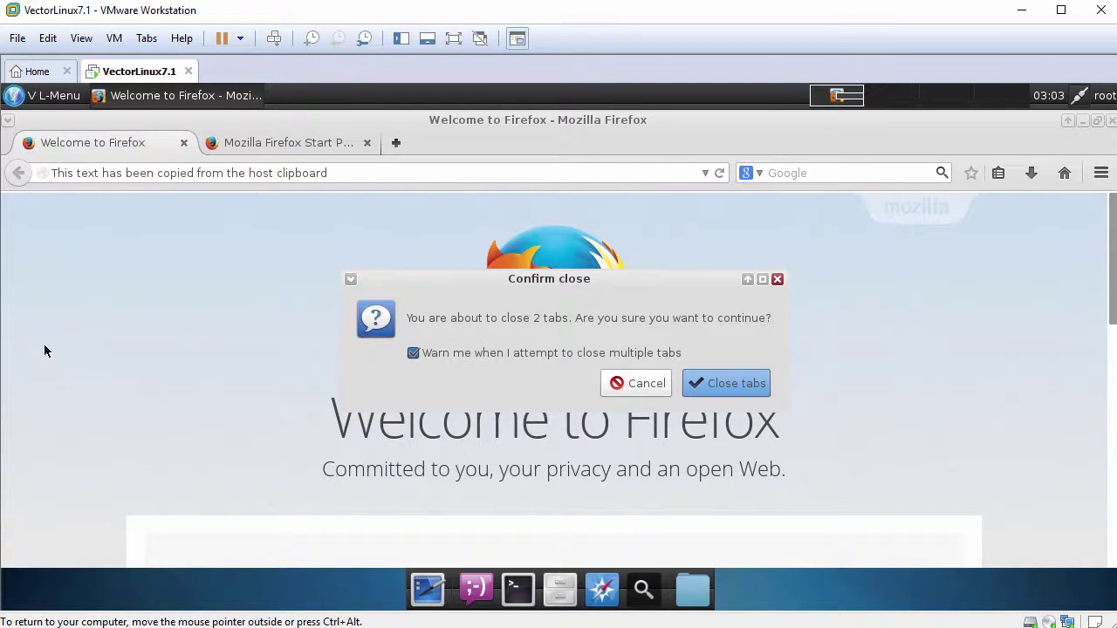
{"action": "left_click", "coordinate": [710, 383]}
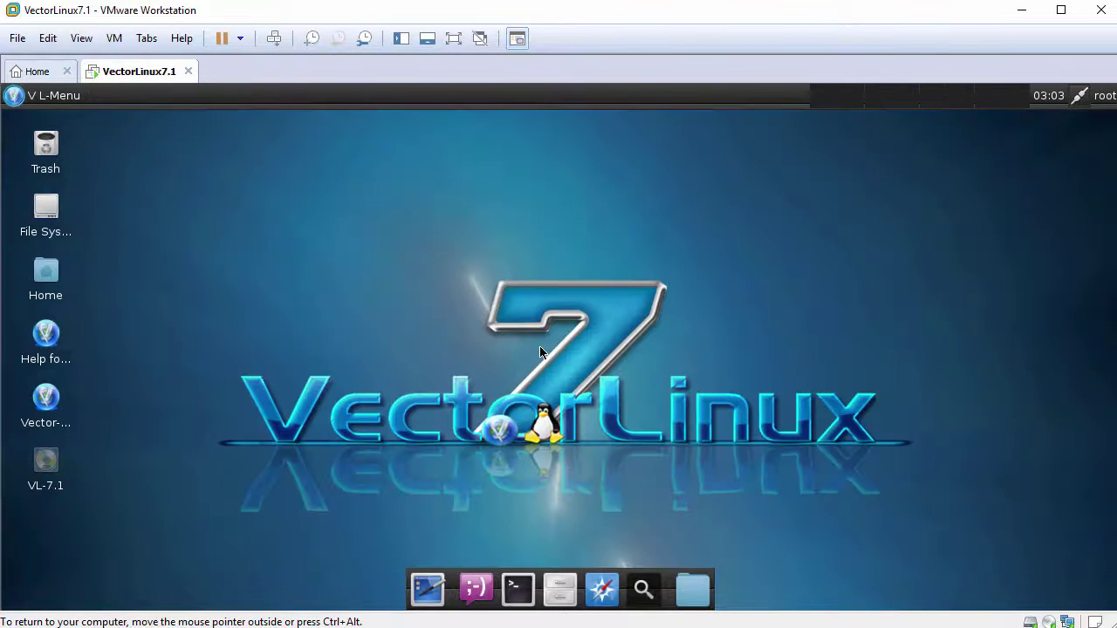
{"action": "left_click", "coordinate": [518, 590]}
{"action": "type", "text": "clear"}
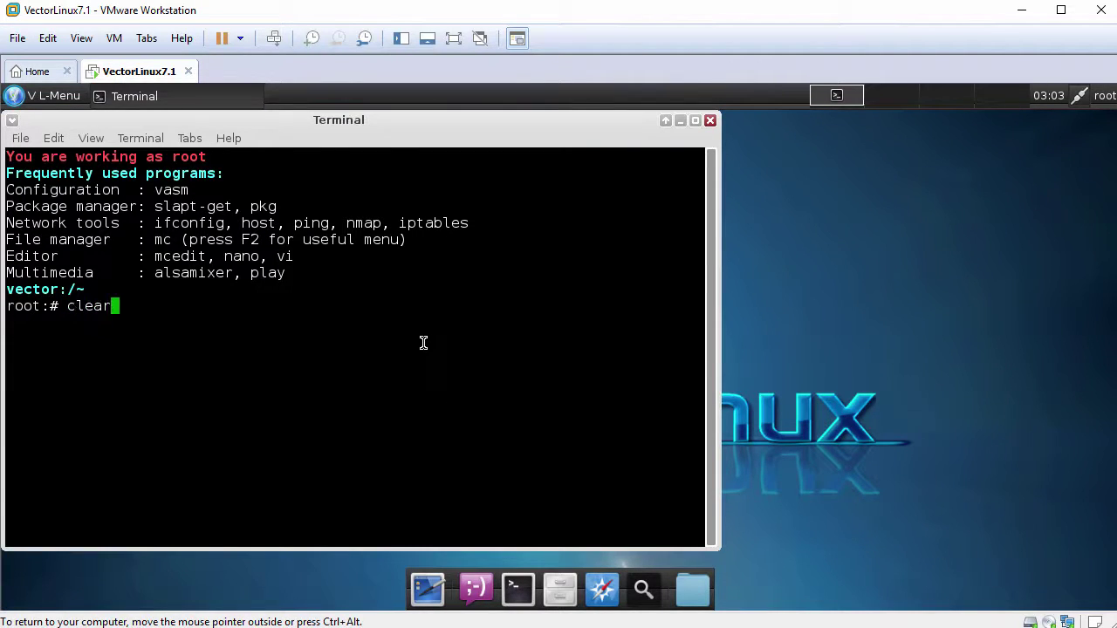
{"action": "key", "text": "Return"}
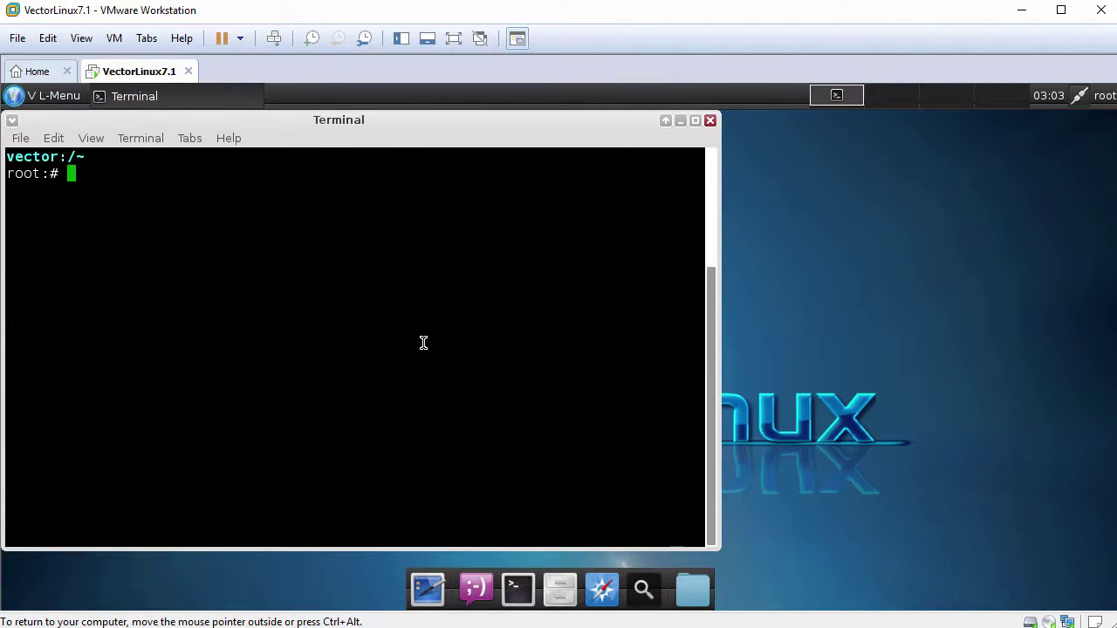
{"action": "type", "text": "service vmware-tools"}
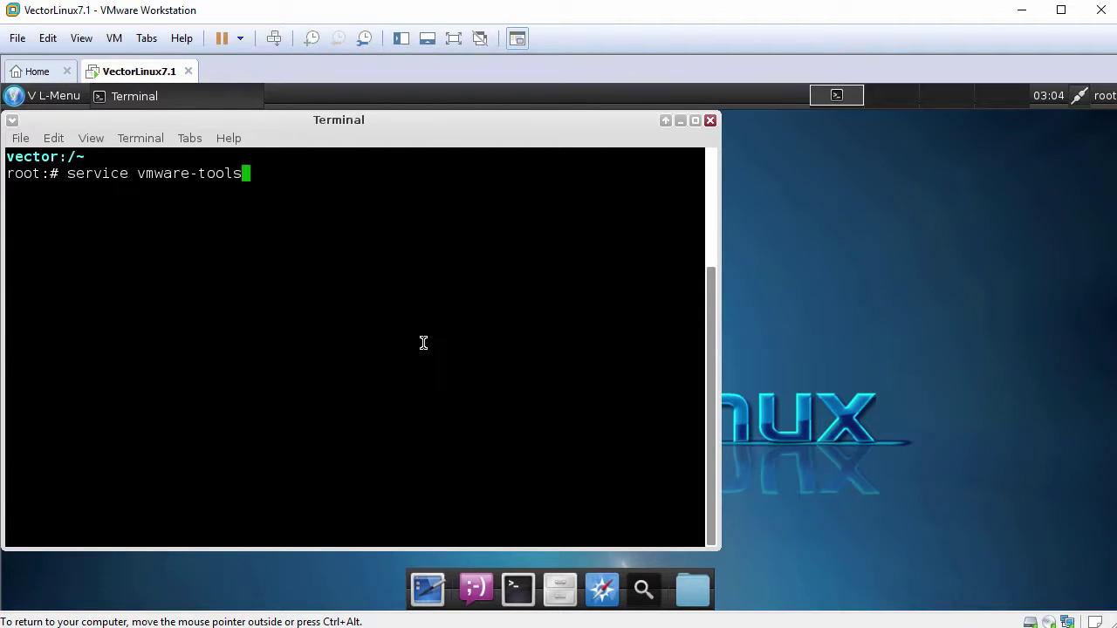
{"action": "type", "text": " status"}
{"action": "key", "text": "Return"}
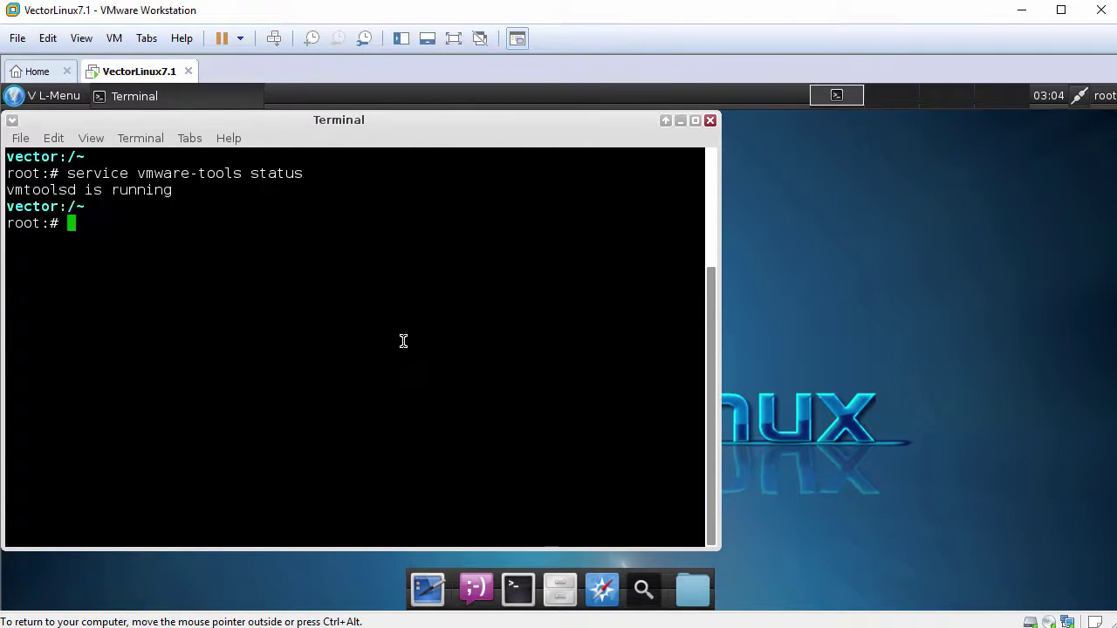
{"action": "left_click_drag", "start_coordinate": [7, 189], "coordinate": [175, 187]}
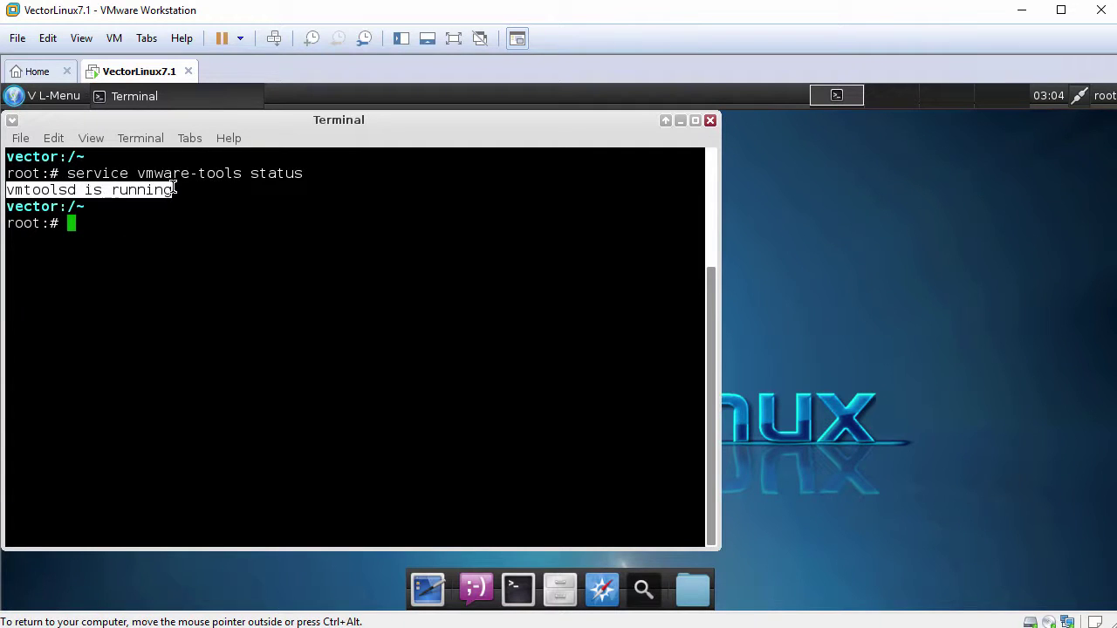
{"action": "left_click", "coordinate": [297, 254]}
{"action": "key", "text": "Return"}
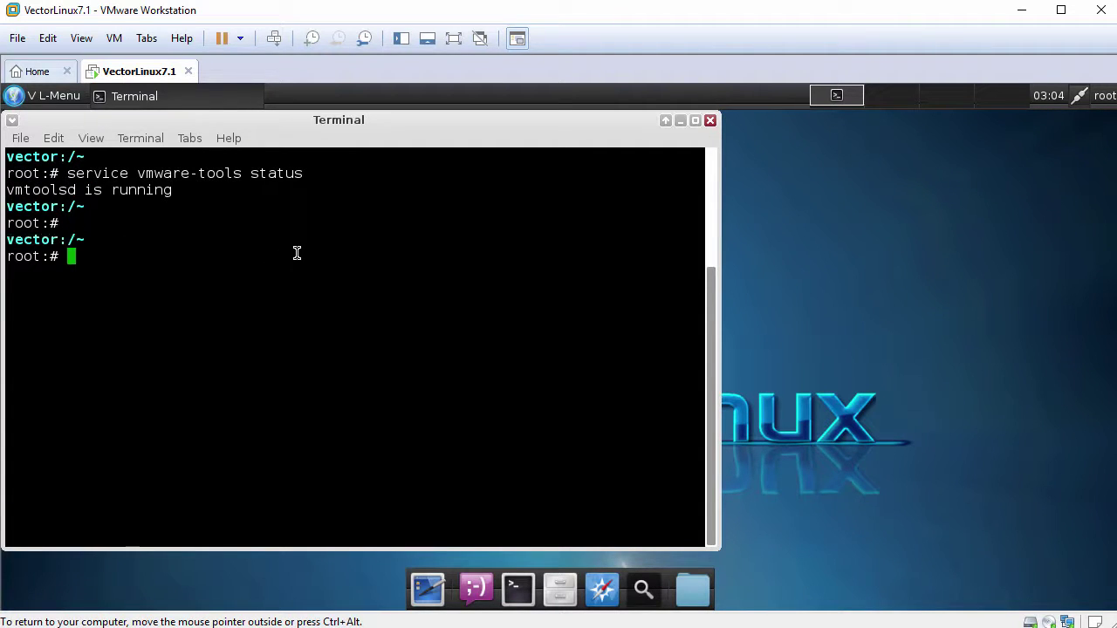
{"action": "type", "text": "cat /etc/ve"}
{"action": "key", "text": "Tab"}
{"action": "key", "text": "Return"}
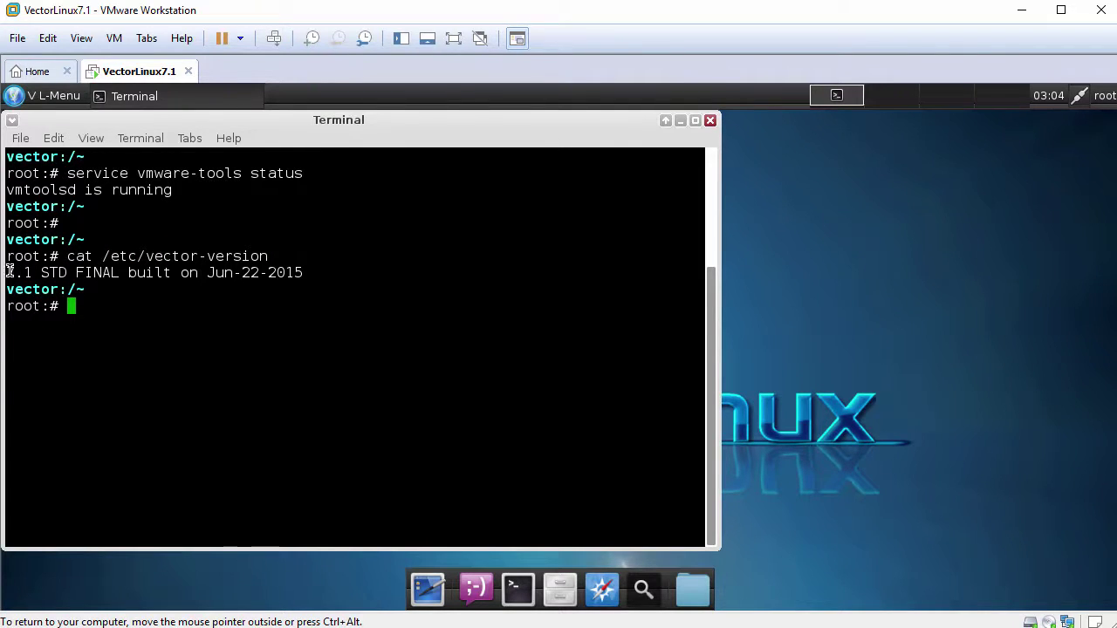
{"action": "left_click_drag", "start_coordinate": [9, 273], "coordinate": [302, 272]}
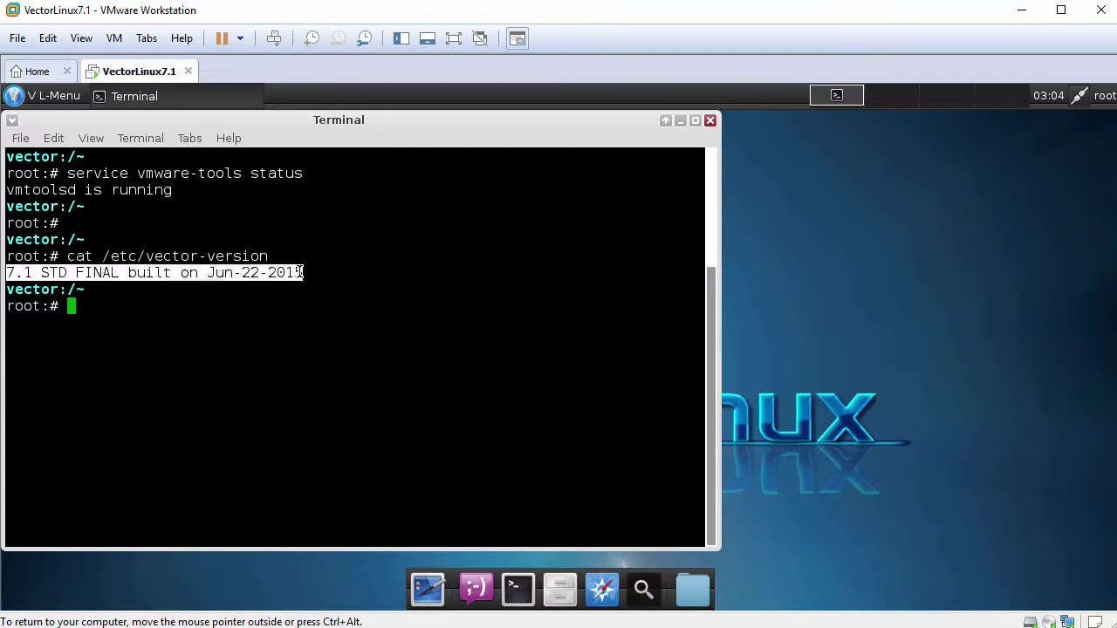
{"action": "left_click", "coordinate": [334, 320]}
{"action": "type", "text": "uname -a"}
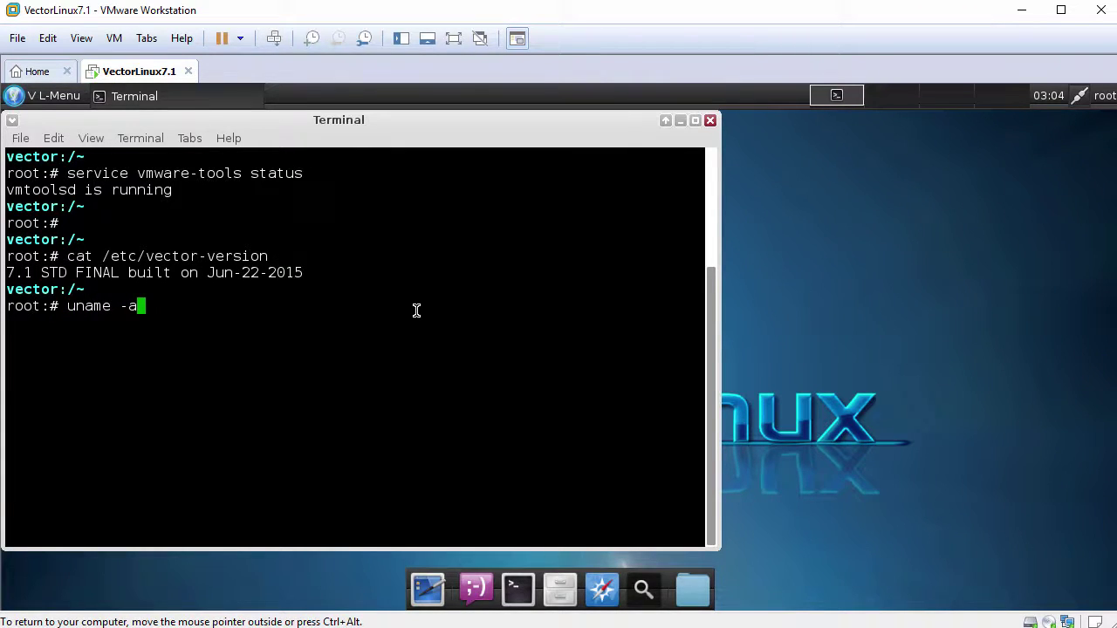
{"action": "key", "text": "Return"}
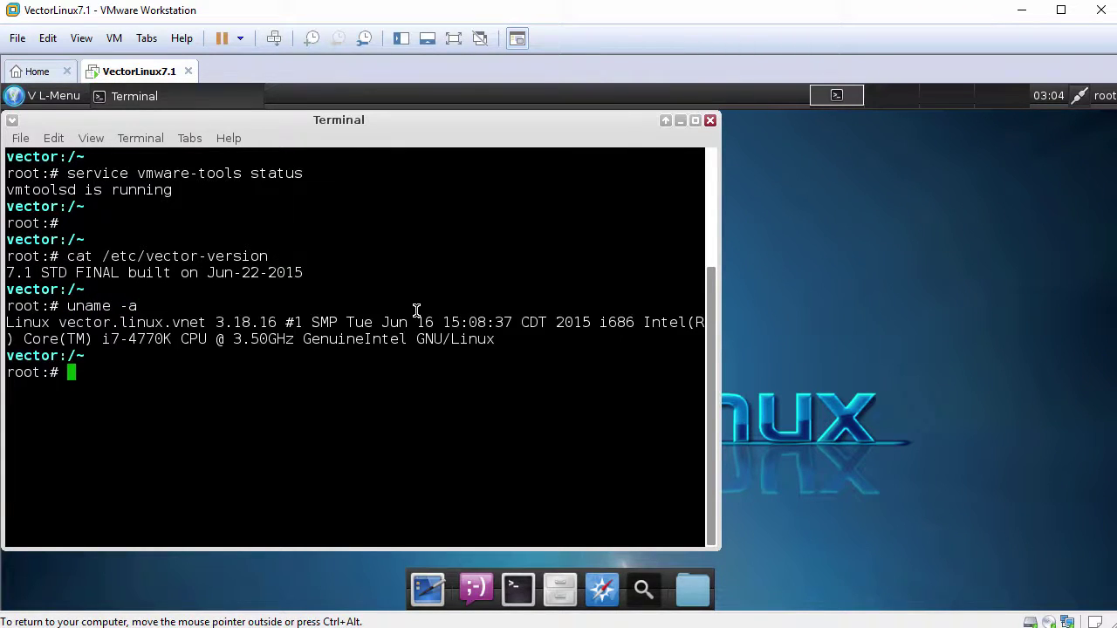
{"action": "type", "text": "ping -c 3 ww"}
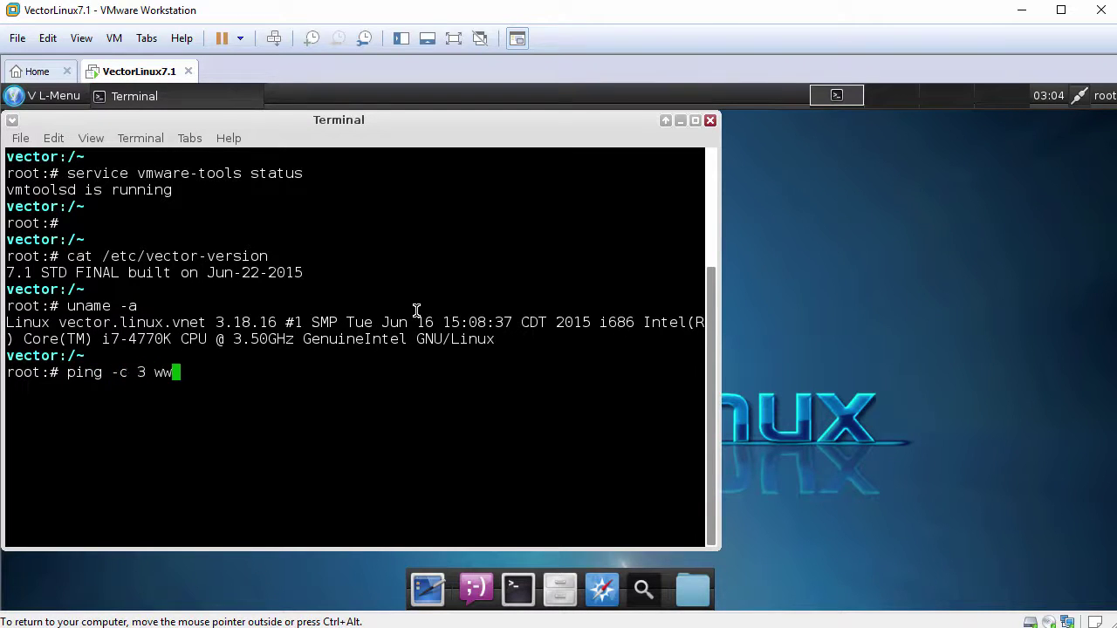
{"action": "type", "text": "w.google.com"}
{"action": "key", "text": "Return"}
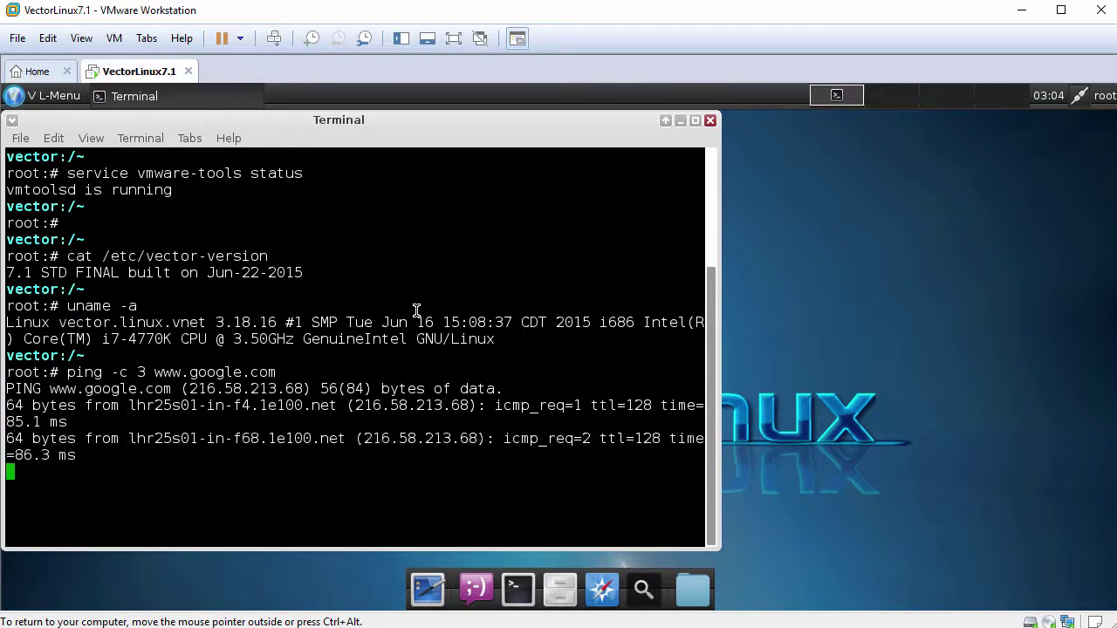
{"action": "left_click", "coordinate": [711, 122]}
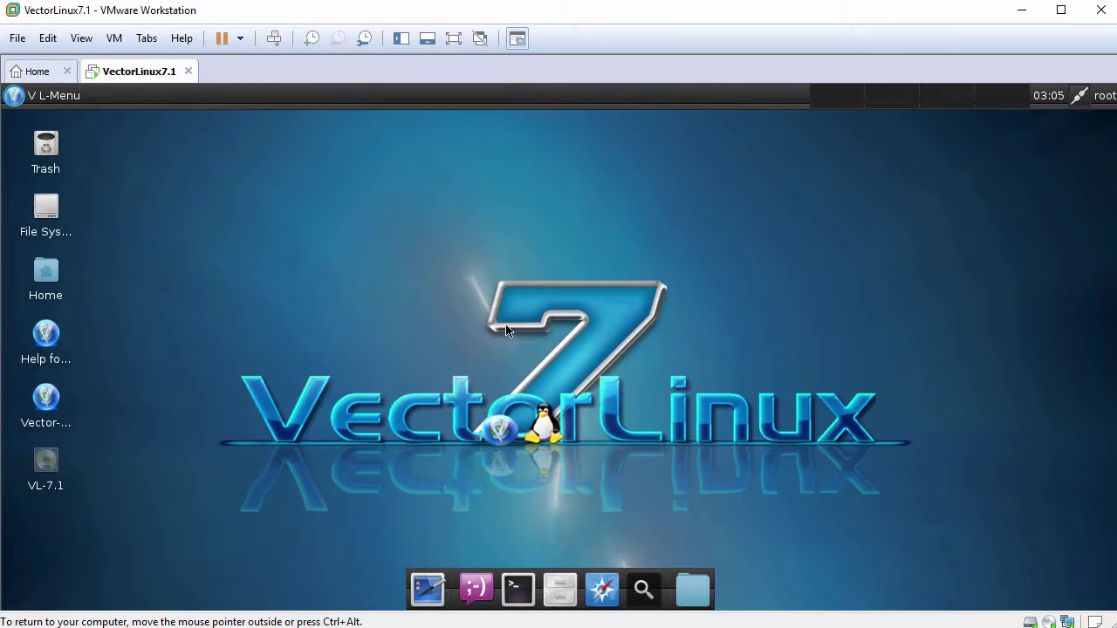
In Desktop Settings, preview the sky, grey cloud and blue swirl wallpapers, then apply the blue VectorLinux 7 wallpaper.
{"action": "right_click", "coordinate": [404, 231]}
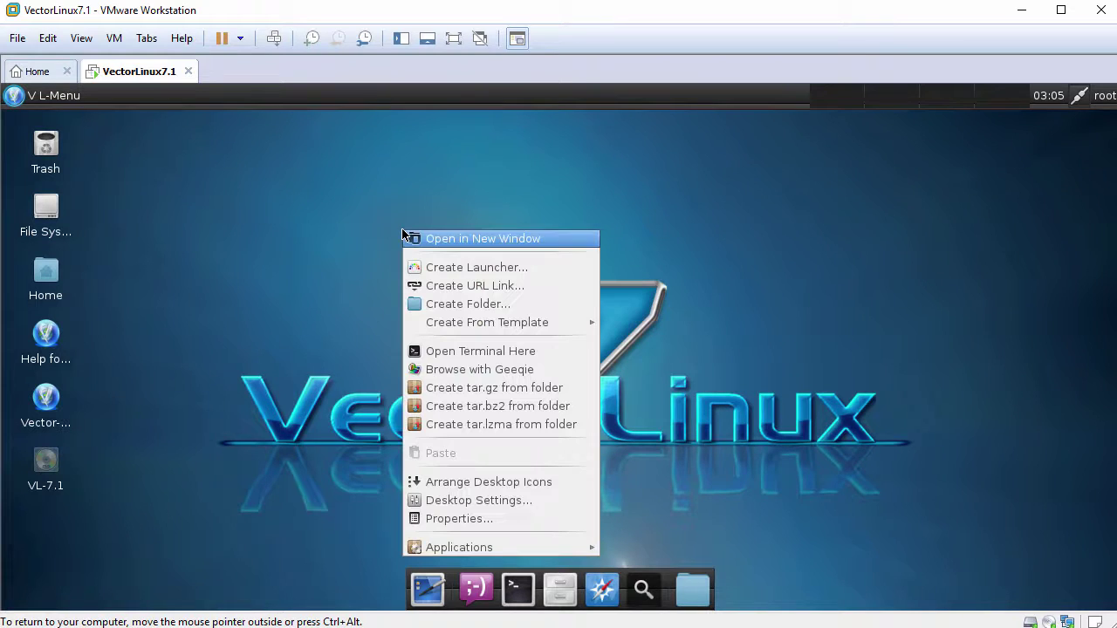
{"action": "left_click", "coordinate": [512, 501]}
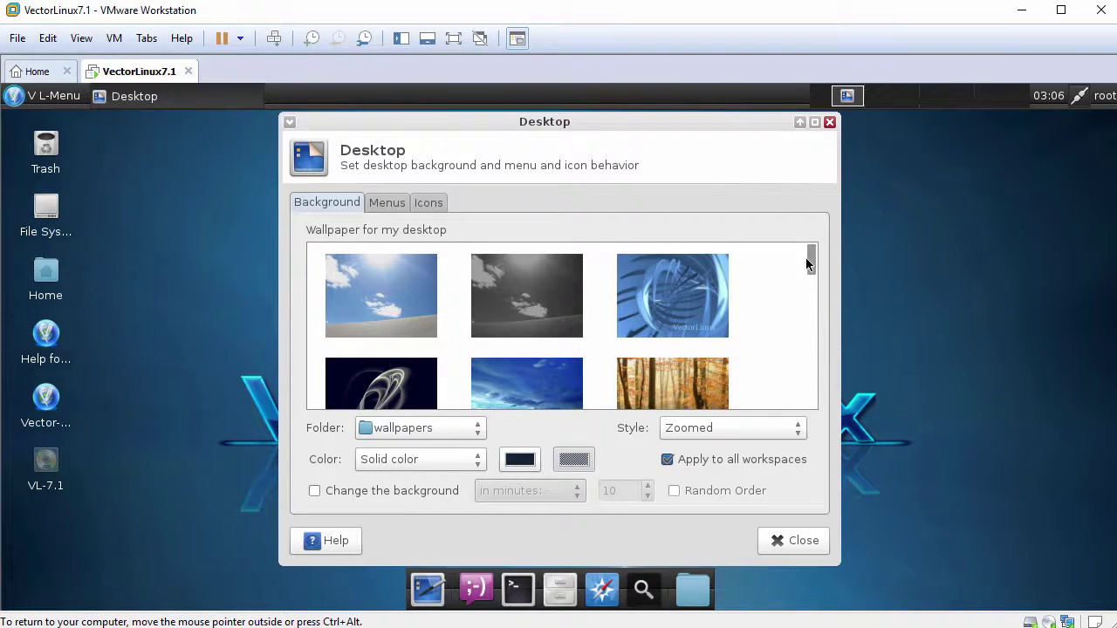
{"action": "mouse_move", "coordinate": [806, 258]}
{"action": "left_mouse_down"}
{"action": "mouse_move", "coordinate": [807, 398]}
{"action": "mouse_move", "coordinate": [809, 253]}
{"action": "mouse_move", "coordinate": [806, 264]}
{"action": "left_mouse_up"}
{"action": "left_click", "coordinate": [385, 299]}
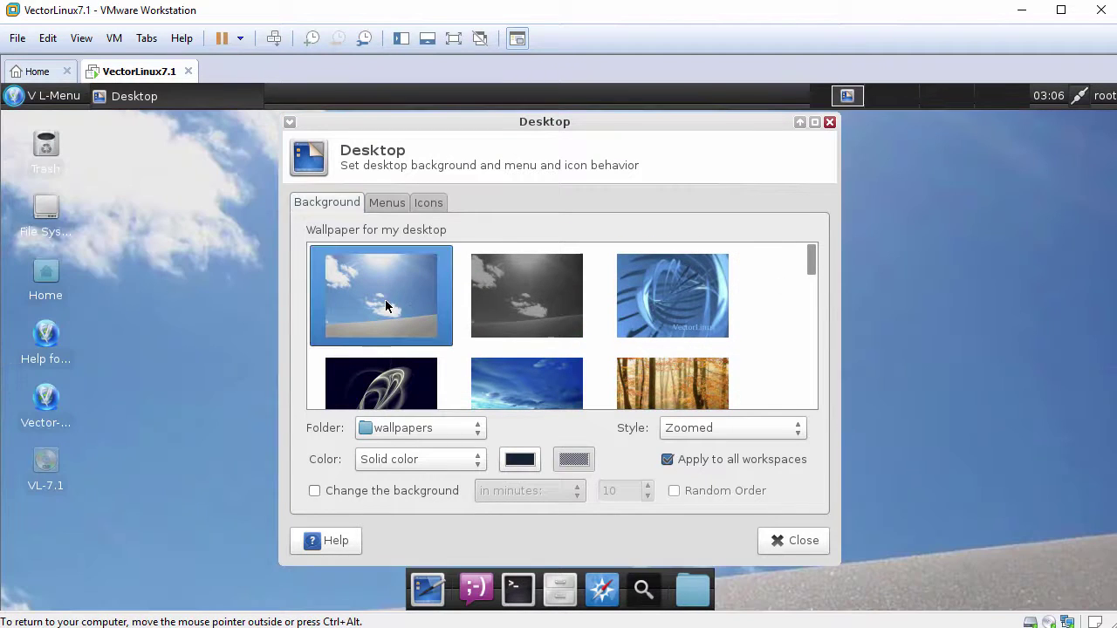
{"action": "left_click", "coordinate": [523, 301]}
{"action": "left_click", "coordinate": [657, 314]}
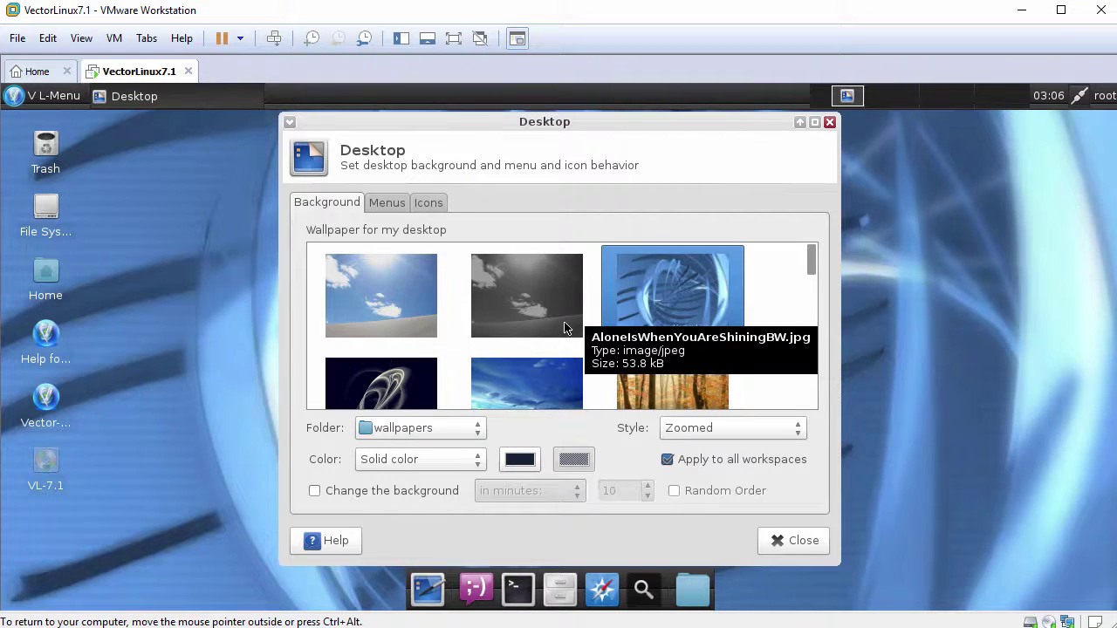
{"action": "scroll", "coordinate": [550, 332], "scroll_direction": "down", "scroll_amount": 8}
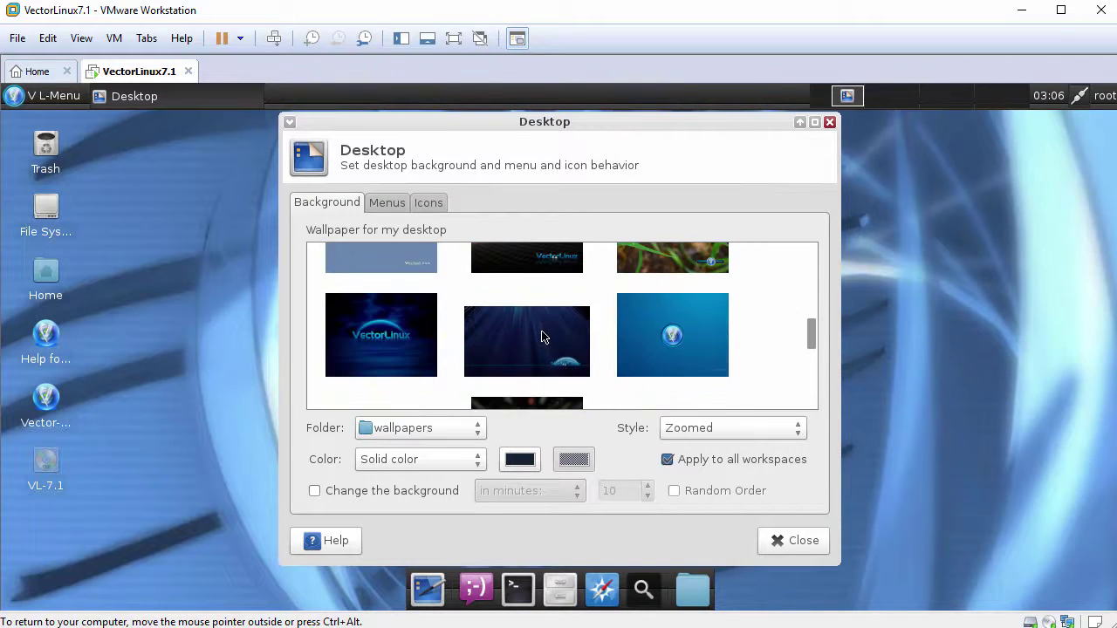
{"action": "scroll", "coordinate": [541, 337], "scroll_direction": "down", "scroll_amount": 4}
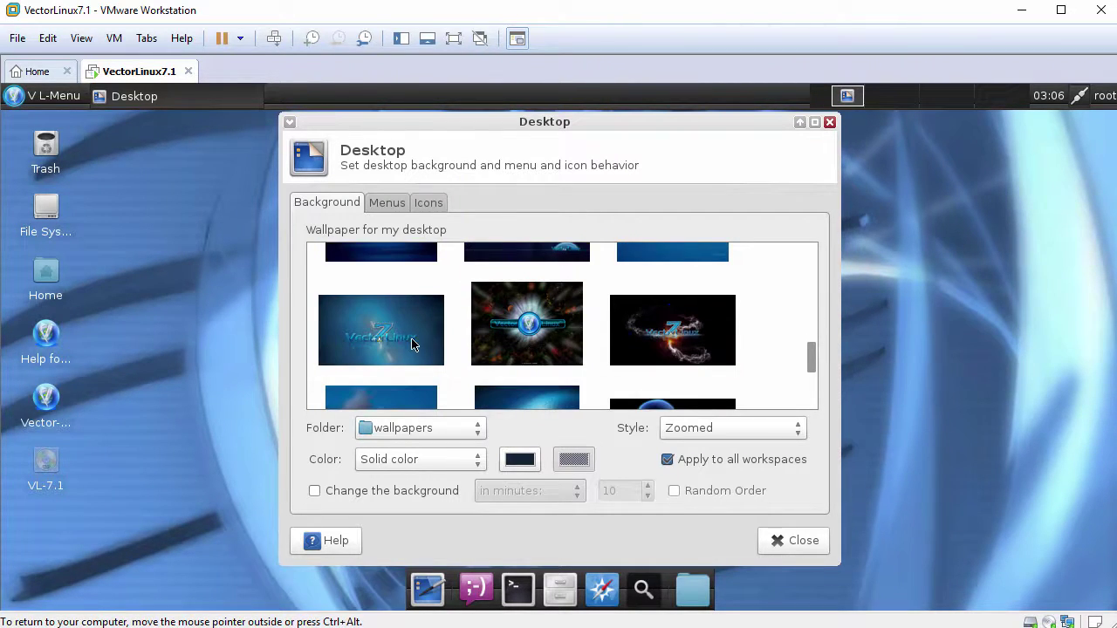
{"action": "left_click", "coordinate": [413, 344]}
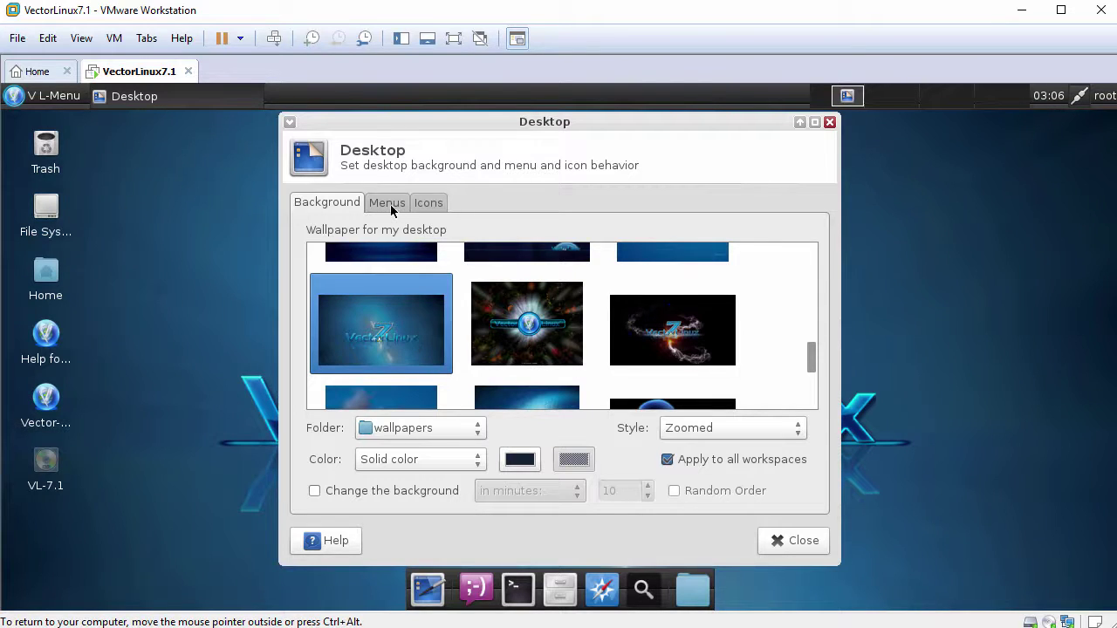
Set the desktop icon size to 40, hide the Removable Devices icon, and close the settings.
{"action": "left_click", "coordinate": [390, 204]}
{"action": "left_click", "coordinate": [425, 204]}
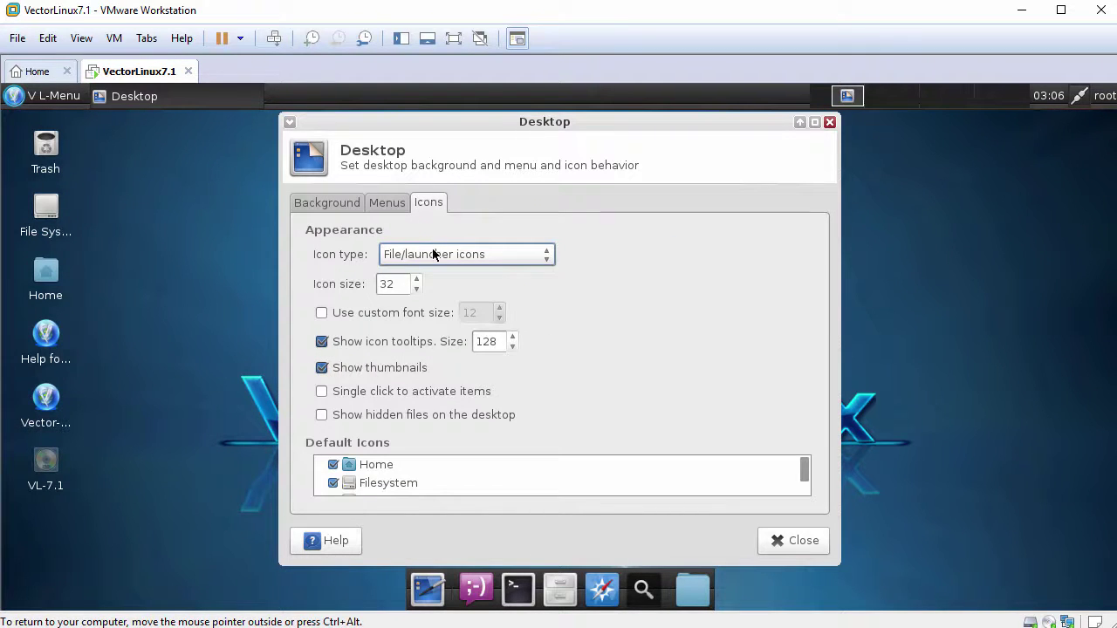
{"action": "double_click", "coordinate": [384, 284]}
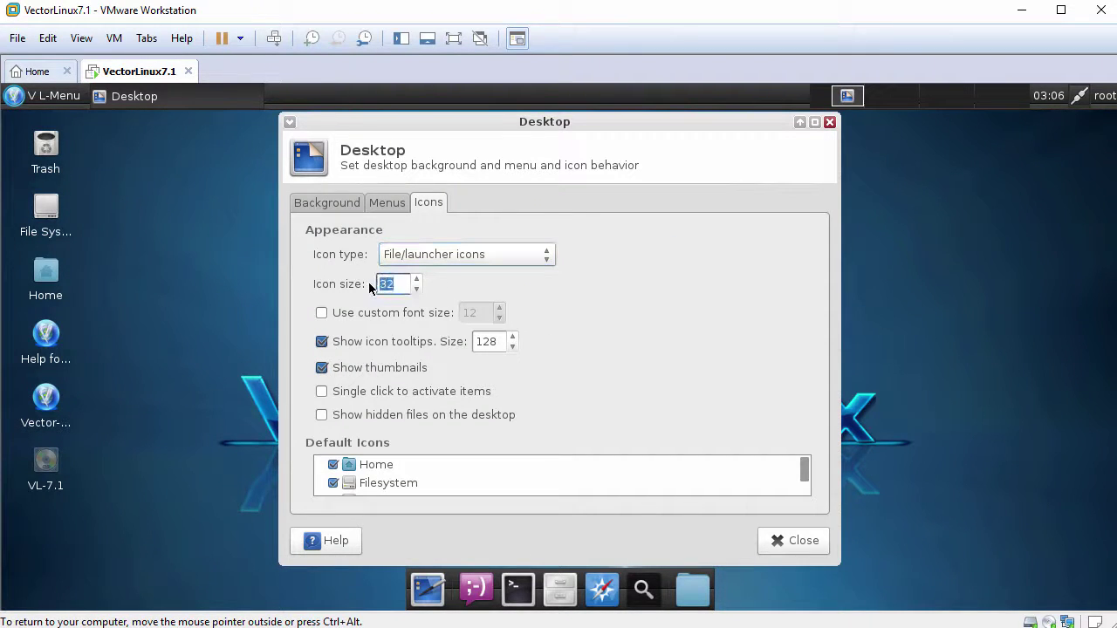
{"action": "type", "text": "40"}
{"action": "key", "text": "Return"}
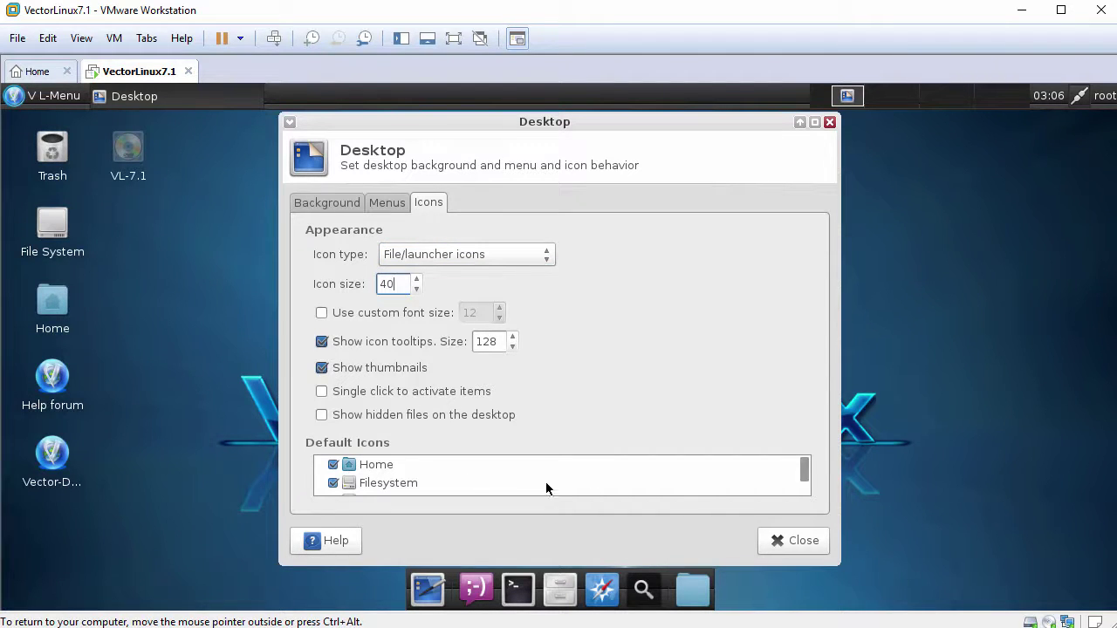
{"action": "scroll", "coordinate": [646, 484], "scroll_direction": "down", "scroll_amount": 2}
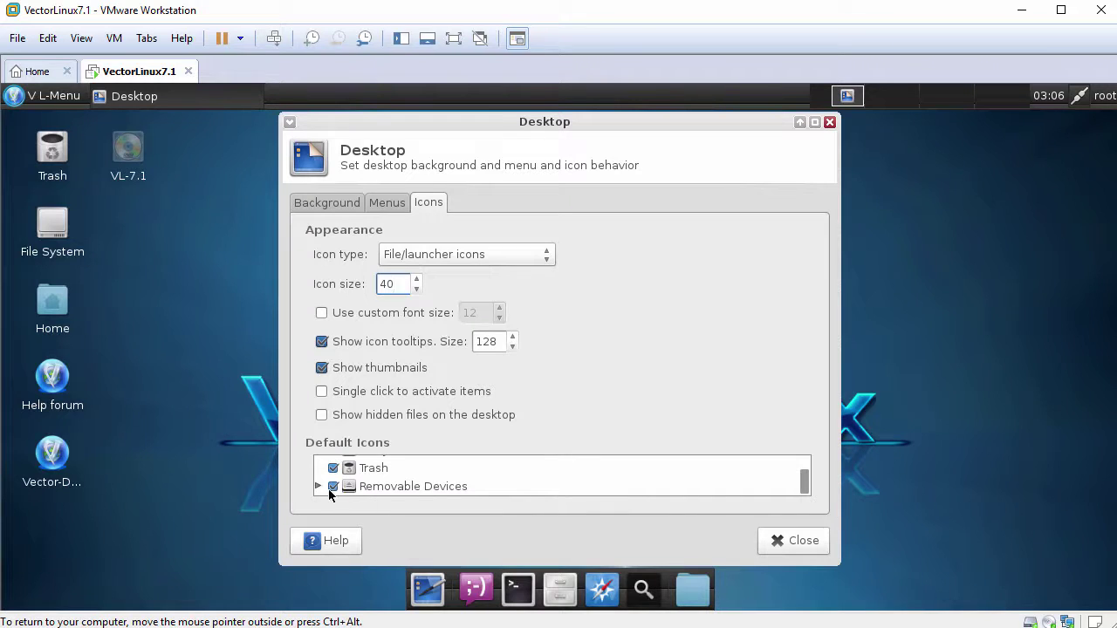
{"action": "left_click", "coordinate": [332, 486]}
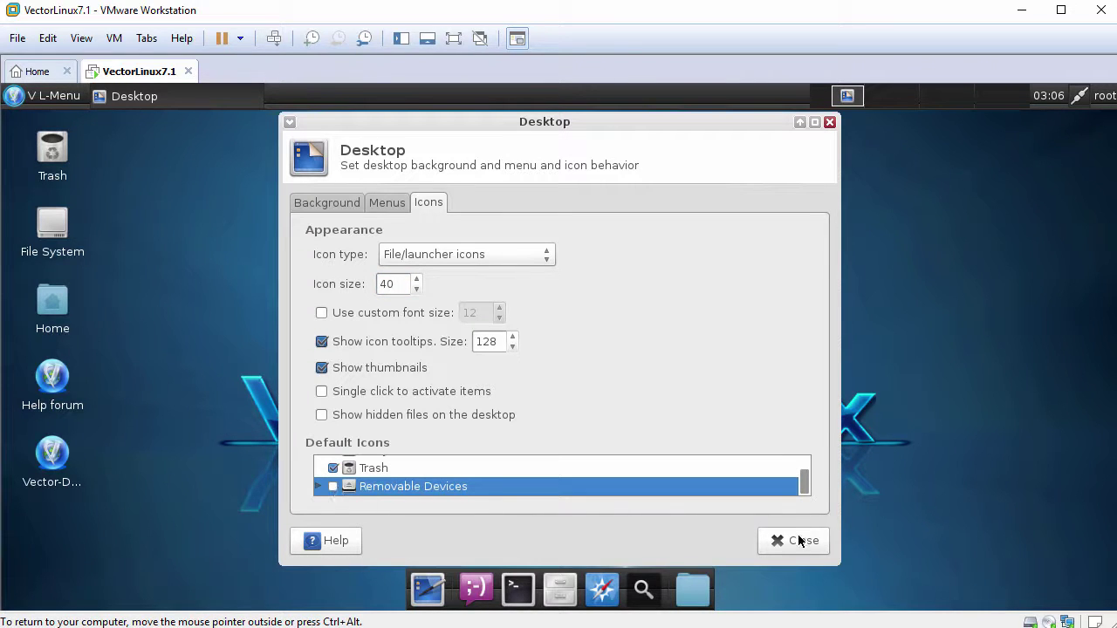
{"action": "left_click", "coordinate": [799, 541]}
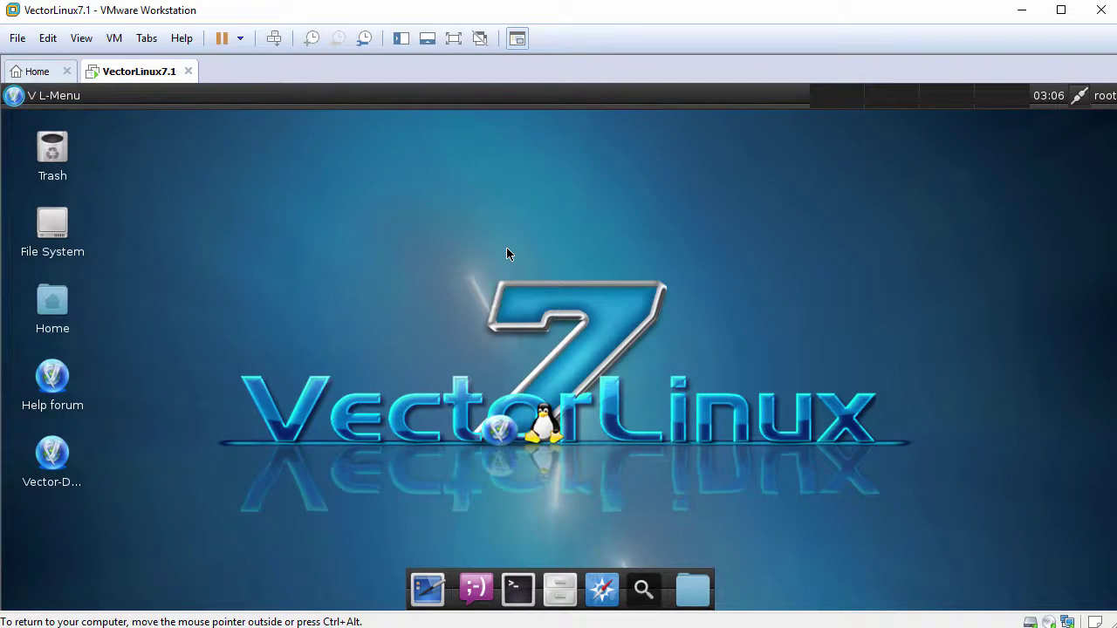
Shrink the application menu, then launch Galculator from Accessories and close it.
{"action": "left_click", "coordinate": [15, 96]}
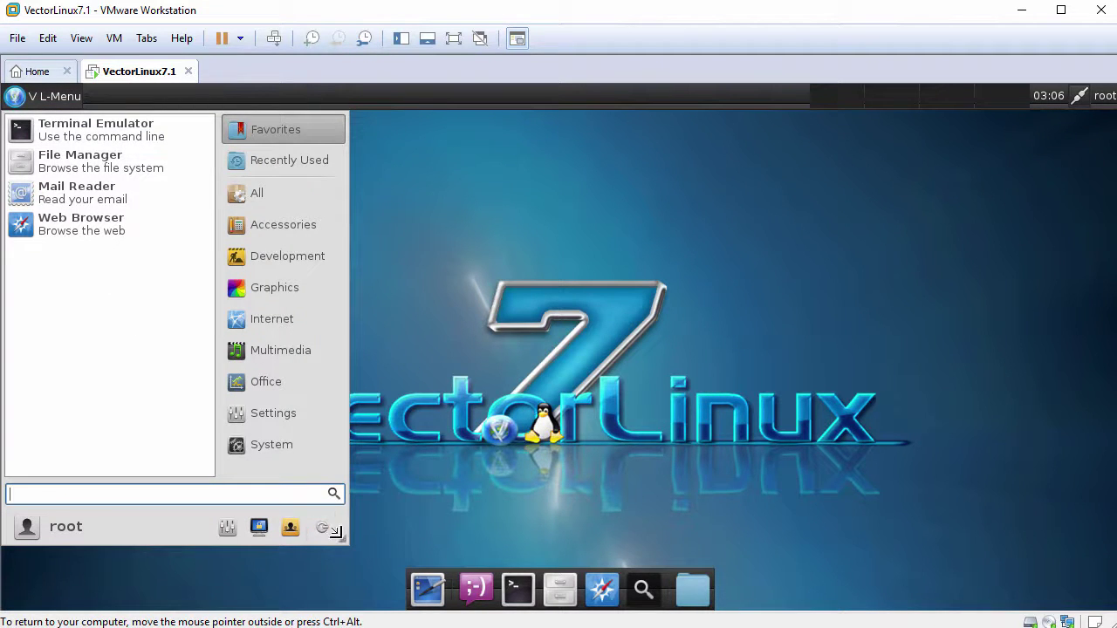
{"action": "left_click_drag", "start_coordinate": [339, 536], "coordinate": [311, 520]}
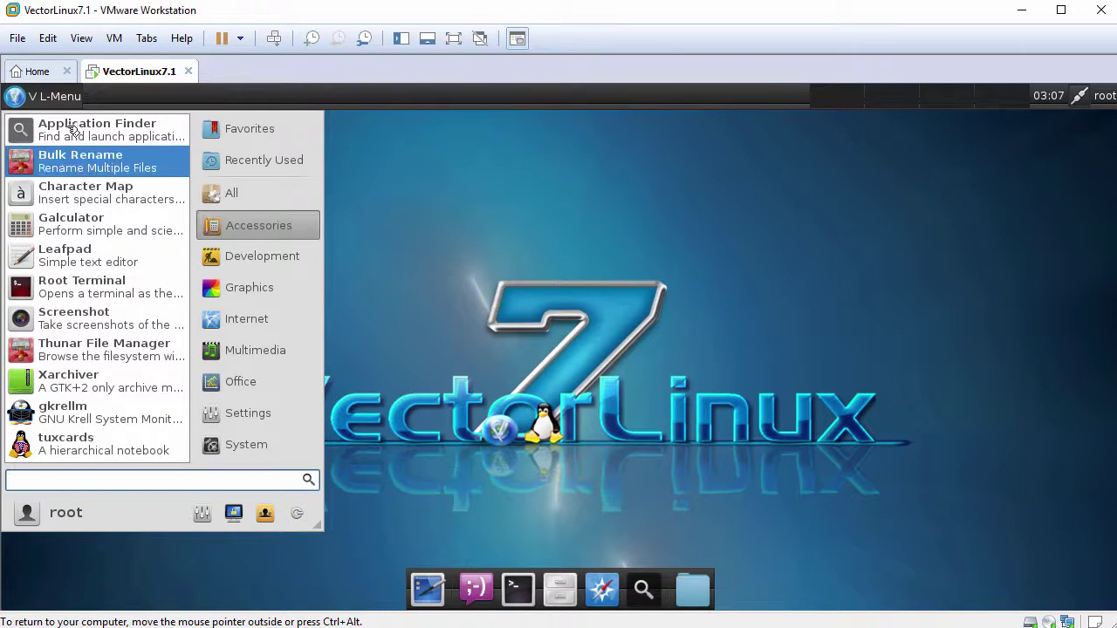
{"action": "left_click", "coordinate": [75, 223]}
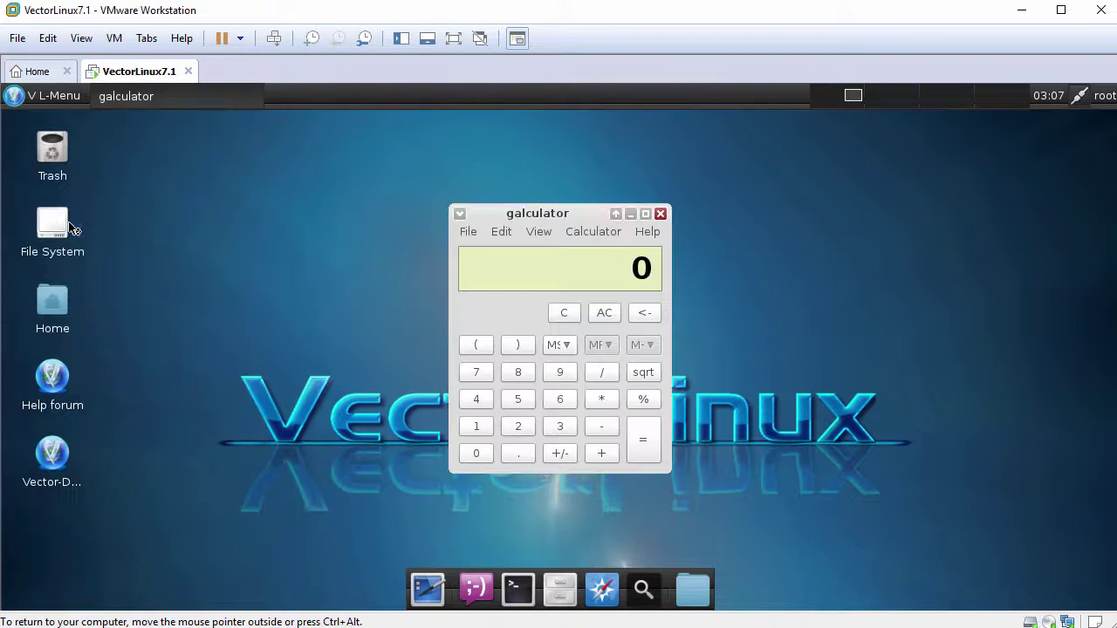
{"action": "left_click", "coordinate": [661, 214]}
Launch GIMP from Graphics, close it via the taskbar menu, and reopen the application list.
{"action": "left_click", "coordinate": [14, 98]}
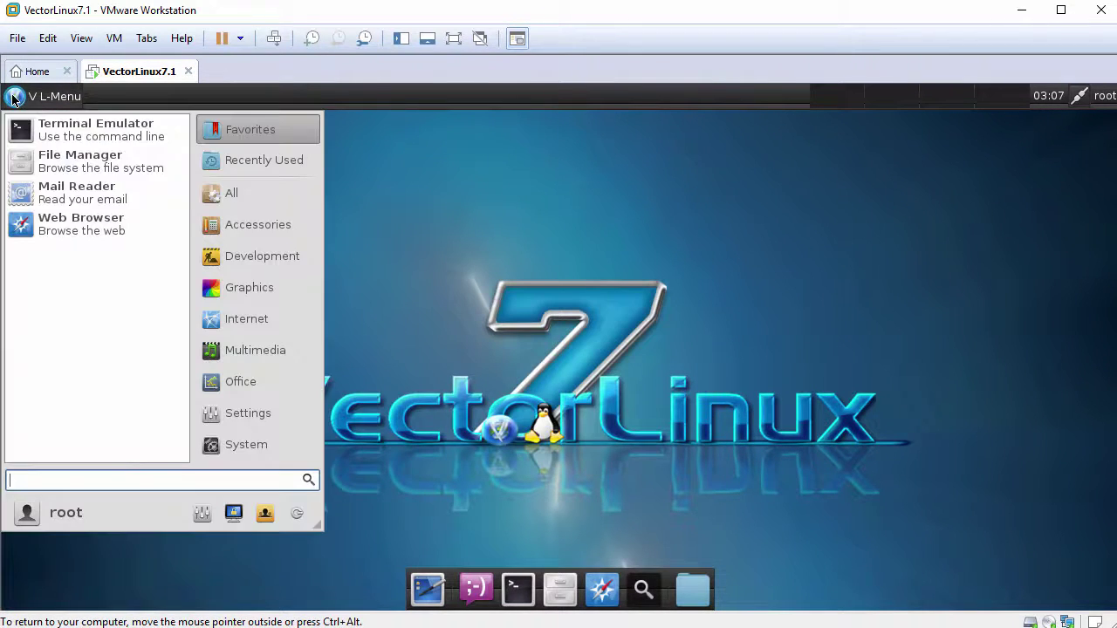
{"action": "mouse_move", "coordinate": [253, 286]}
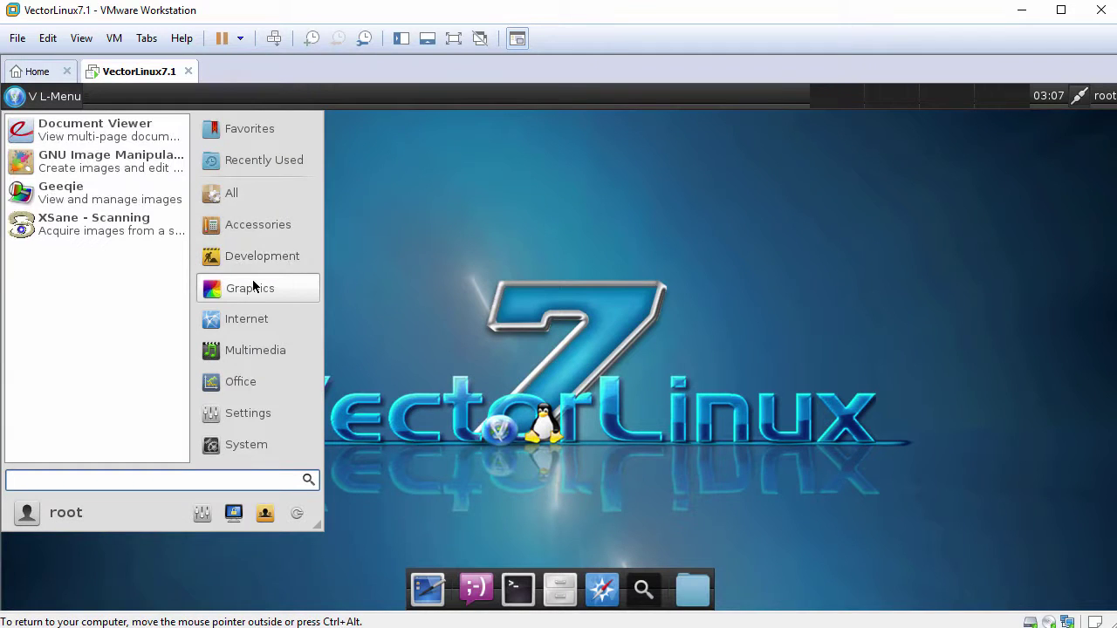
{"action": "left_click", "coordinate": [105, 170]}
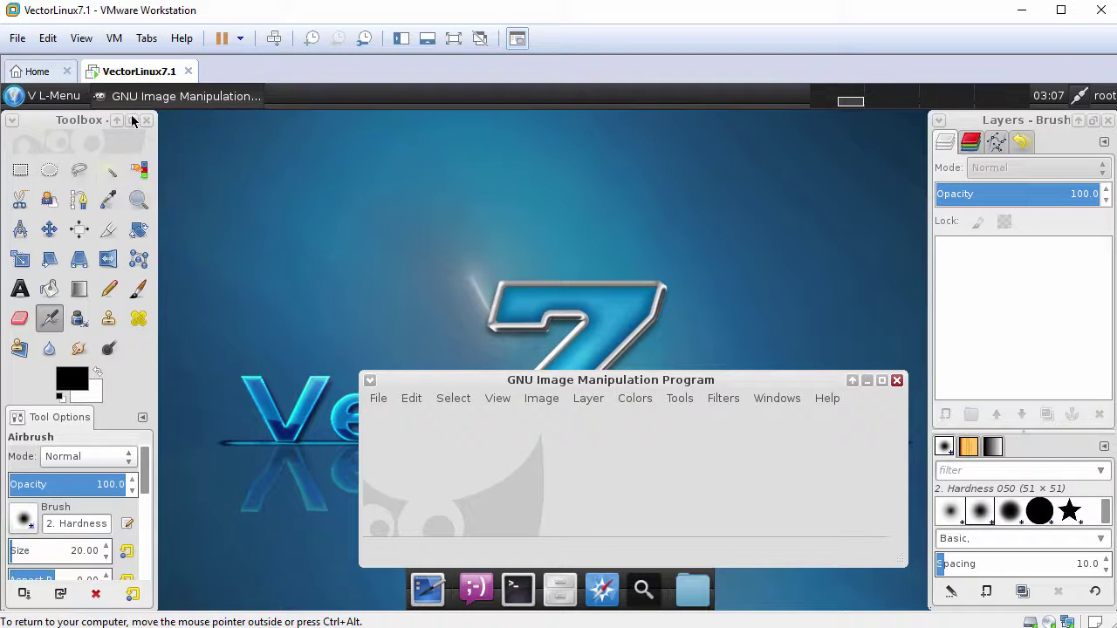
{"action": "right_click", "coordinate": [147, 99]}
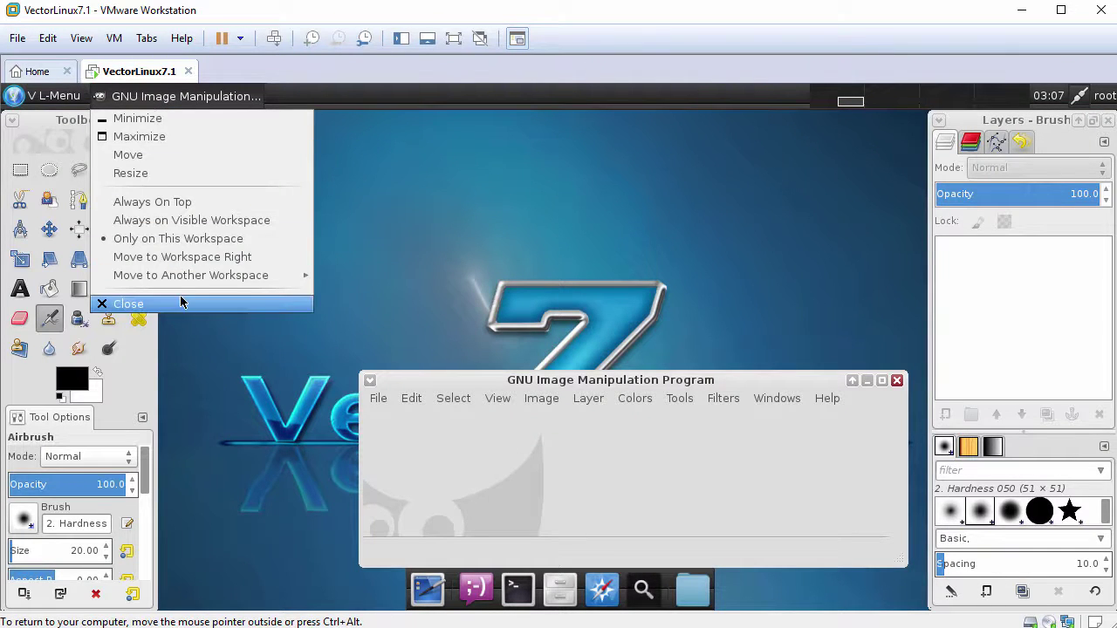
{"action": "left_click", "coordinate": [180, 299]}
{"action": "left_click", "coordinate": [21, 104]}
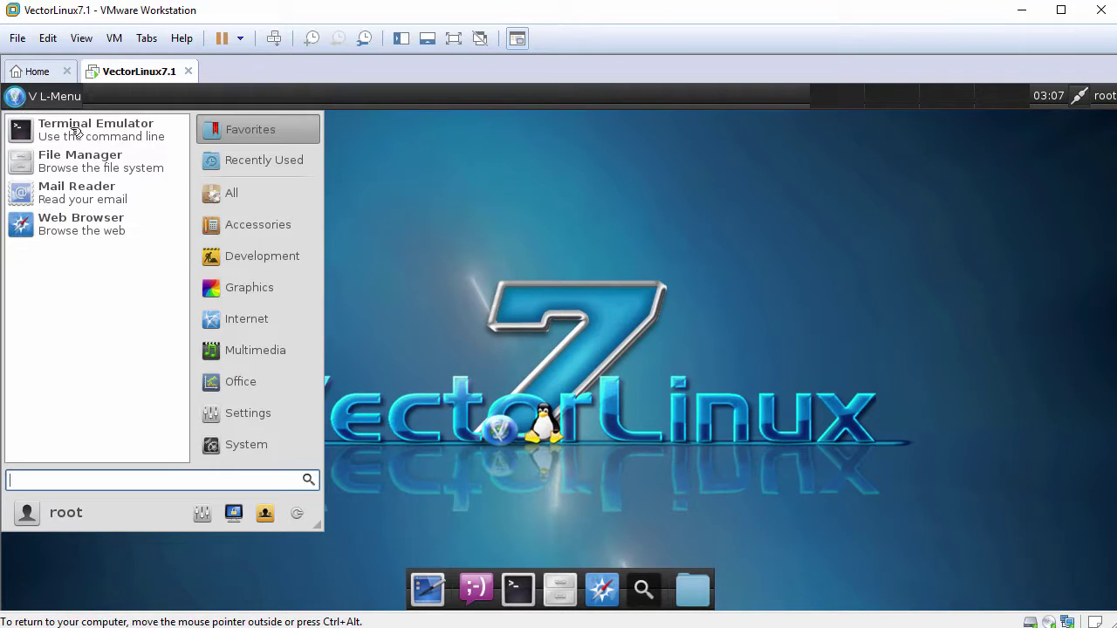
{"action": "left_click", "coordinate": [245, 322]}
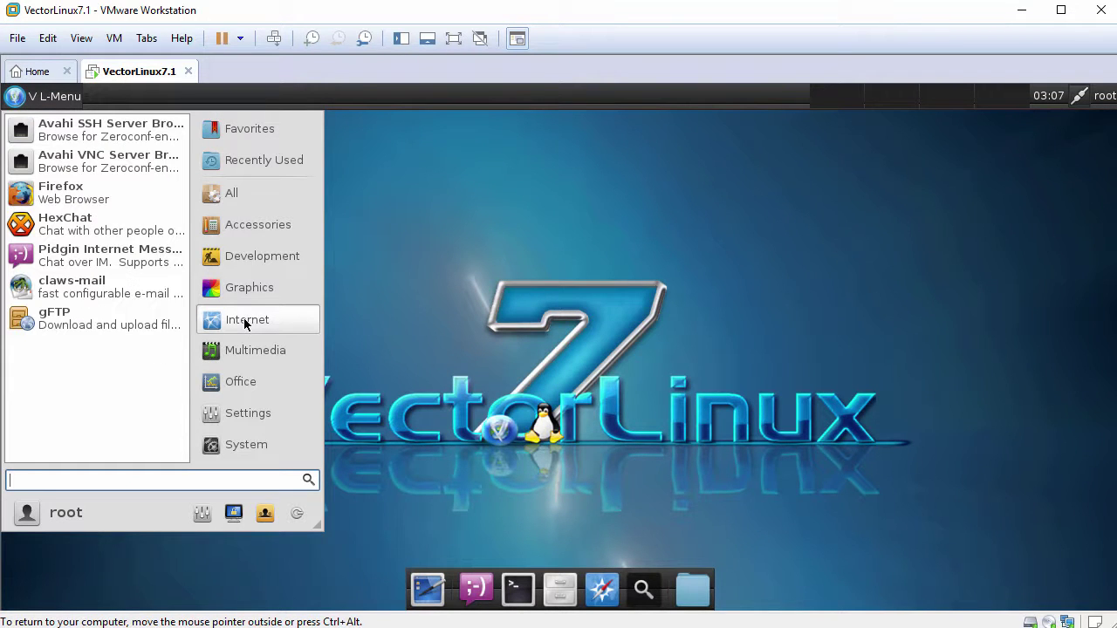
{"action": "left_click", "coordinate": [251, 353]}
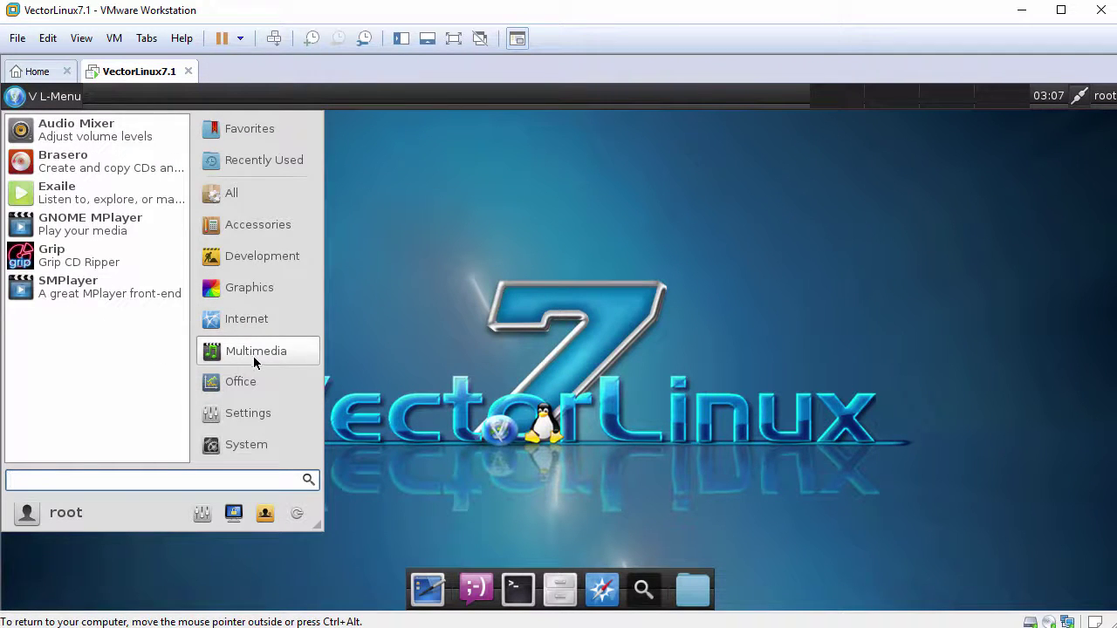
{"action": "left_click", "coordinate": [255, 383]}
{"action": "left_click", "coordinate": [255, 413]}
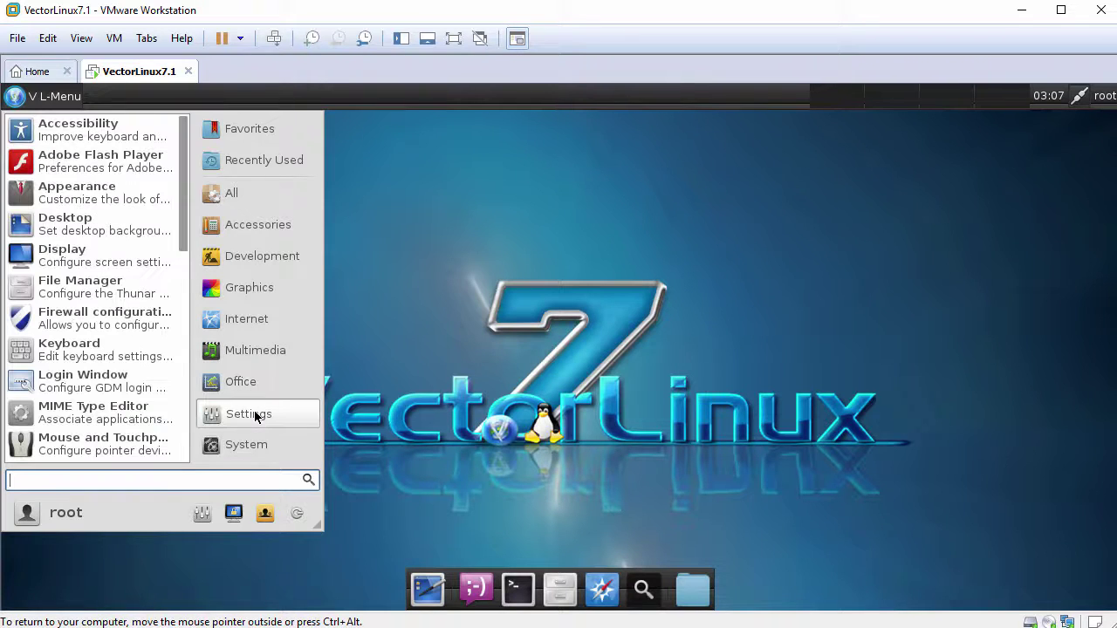
{"action": "scroll", "coordinate": [88, 348], "scroll_direction": "down", "scroll_amount": 8}
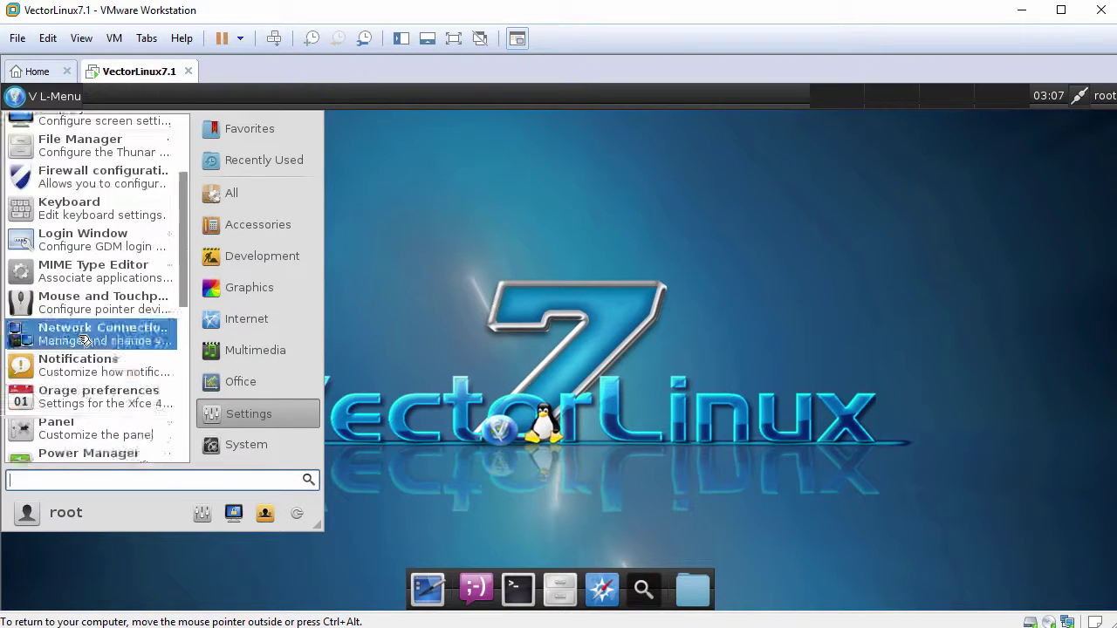
{"action": "scroll", "coordinate": [88, 348], "scroll_direction": "down", "scroll_amount": 5}
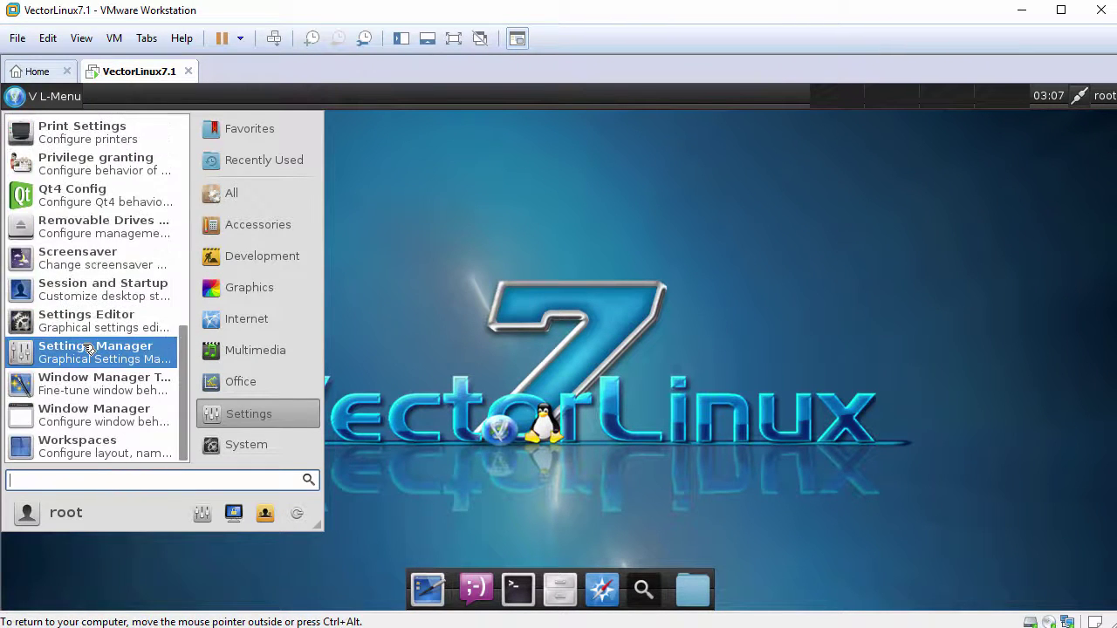
{"action": "left_click", "coordinate": [247, 444]}
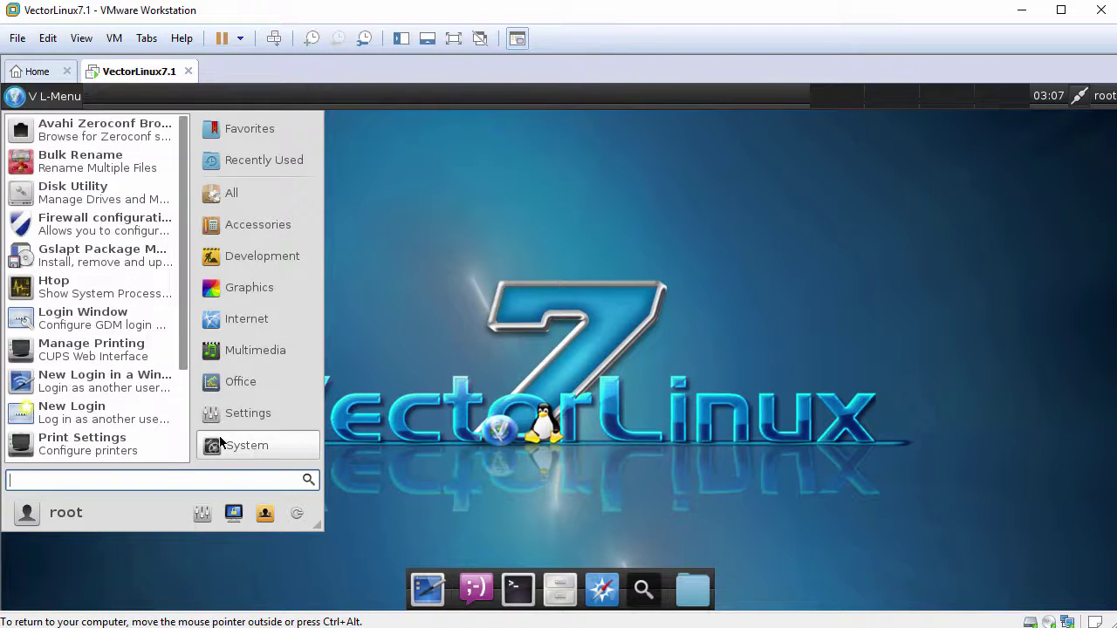
{"action": "left_click", "coordinate": [100, 294]}
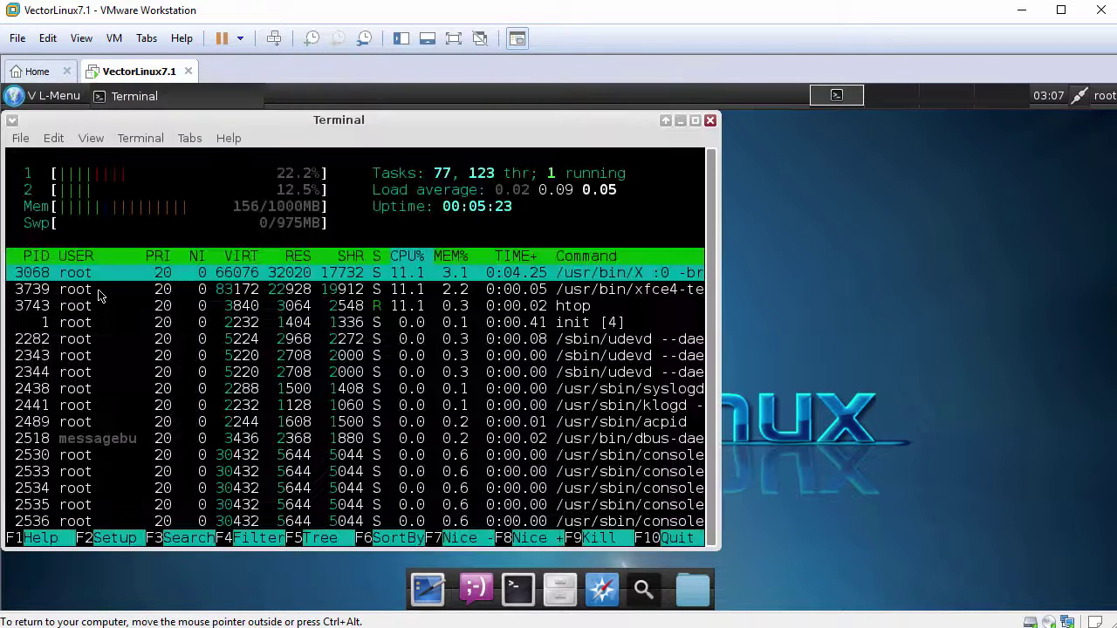
{"action": "left_click", "coordinate": [21, 139]}
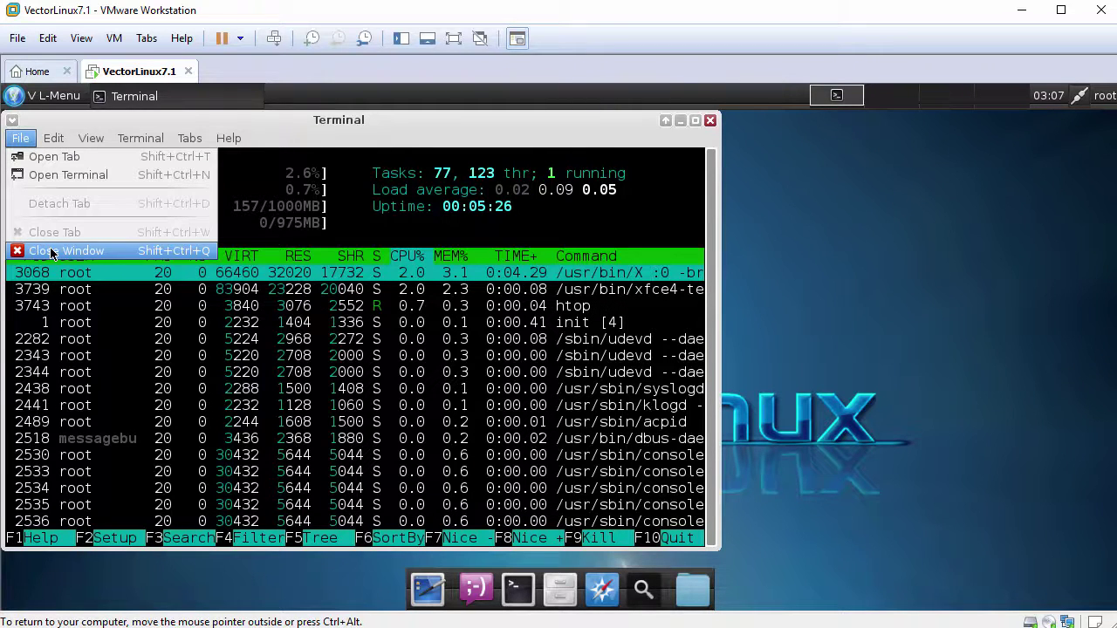
{"action": "left_click", "coordinate": [50, 252]}
{"action": "left_click", "coordinate": [22, 100]}
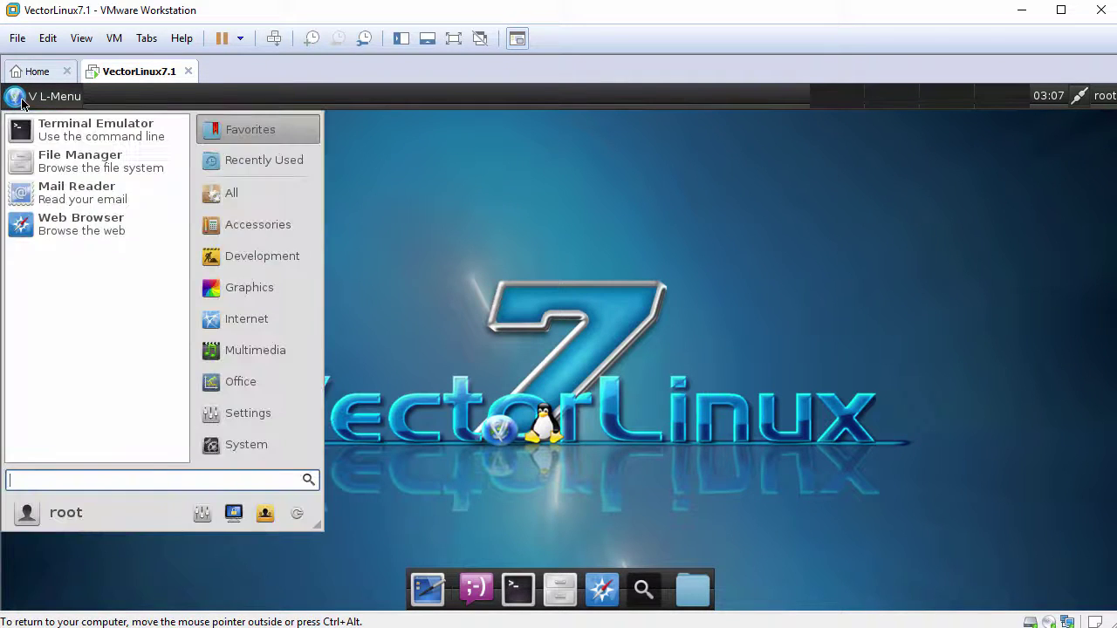
Open the Settings Manager from System applications, browse its options, and close it.
{"action": "left_click", "coordinate": [255, 446]}
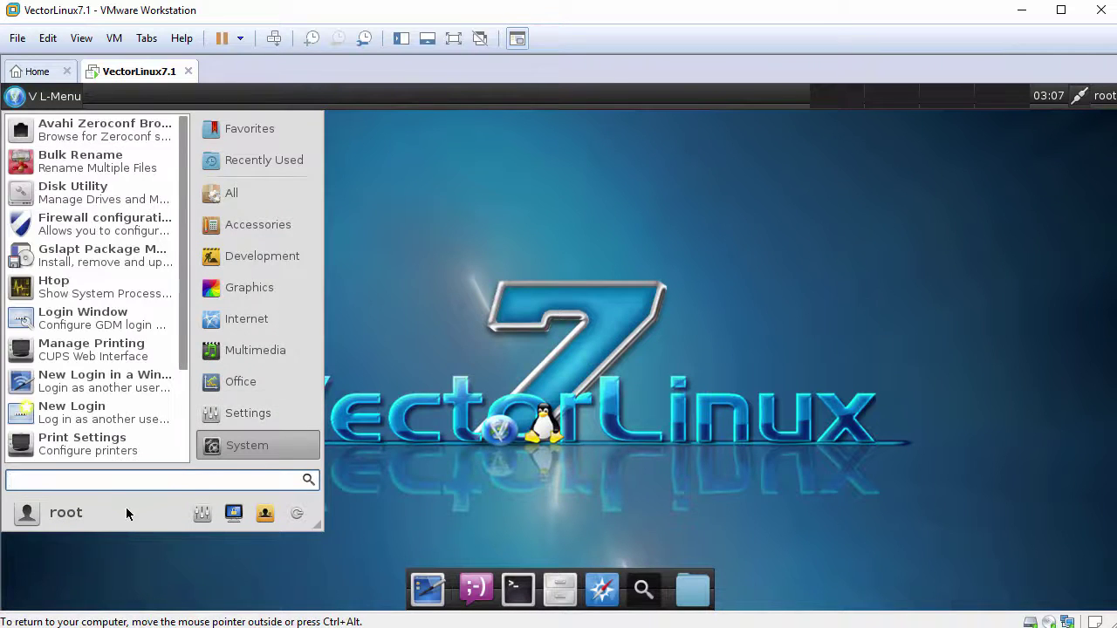
{"action": "left_click", "coordinate": [200, 515]}
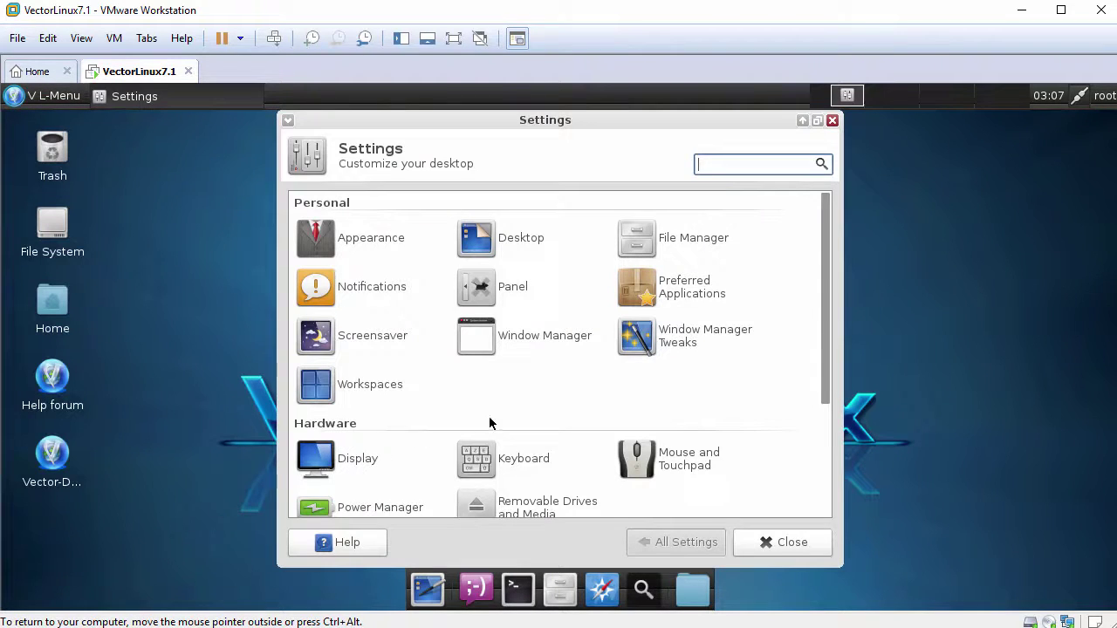
{"action": "scroll", "coordinate": [541, 395], "scroll_direction": "down", "scroll_amount": 3}
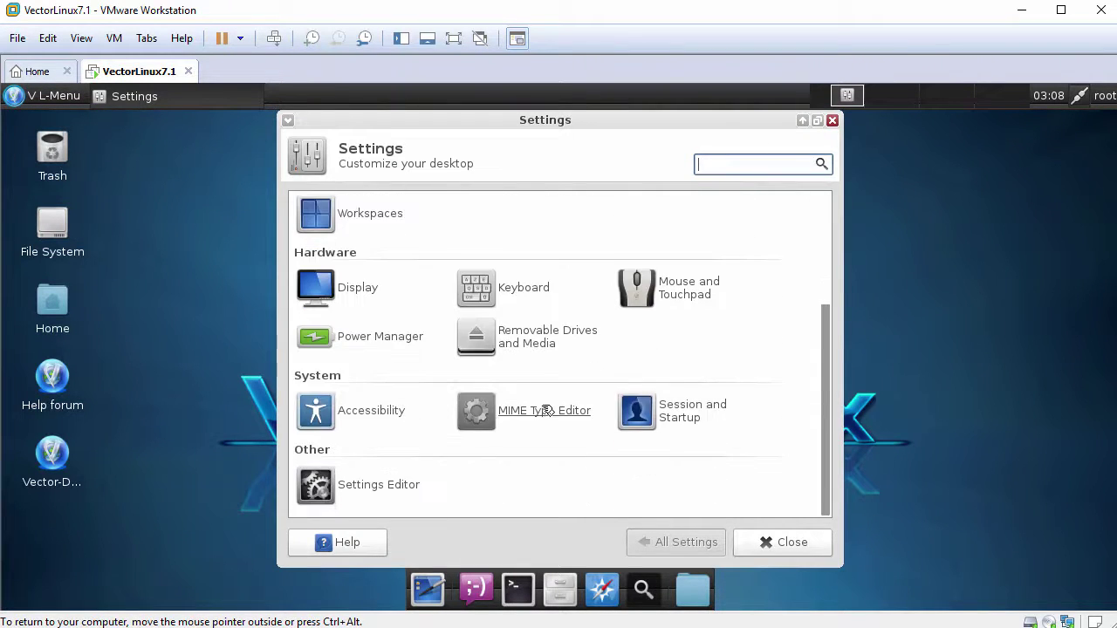
{"action": "left_click", "coordinate": [776, 543]}
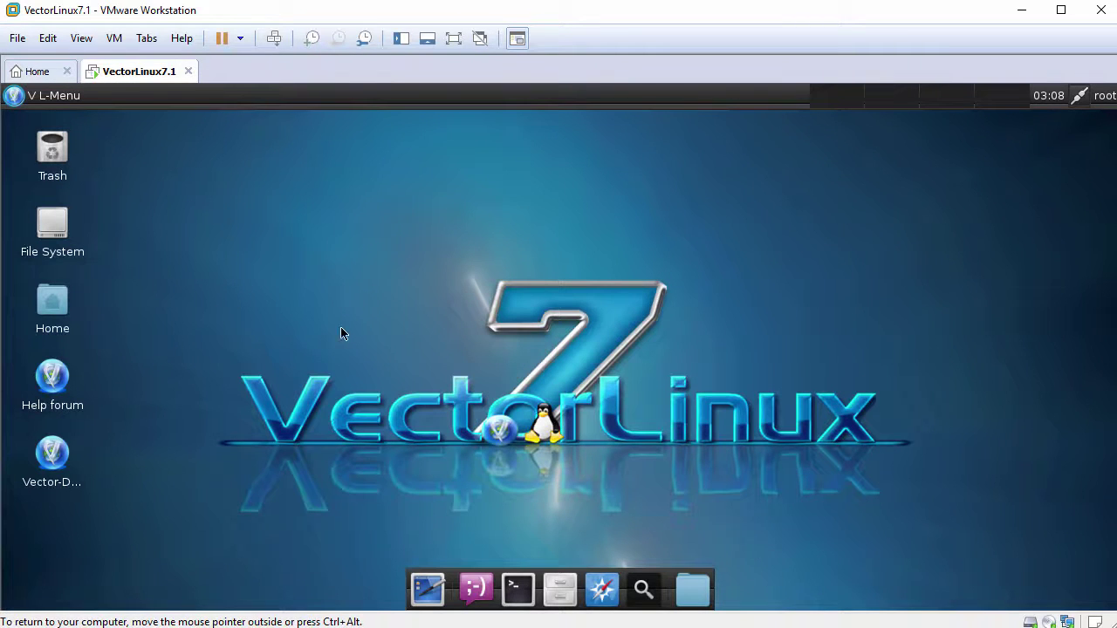
Bring up the log-out dialog, untick Save session, and cancel without logging out.
{"action": "left_click", "coordinate": [35, 95]}
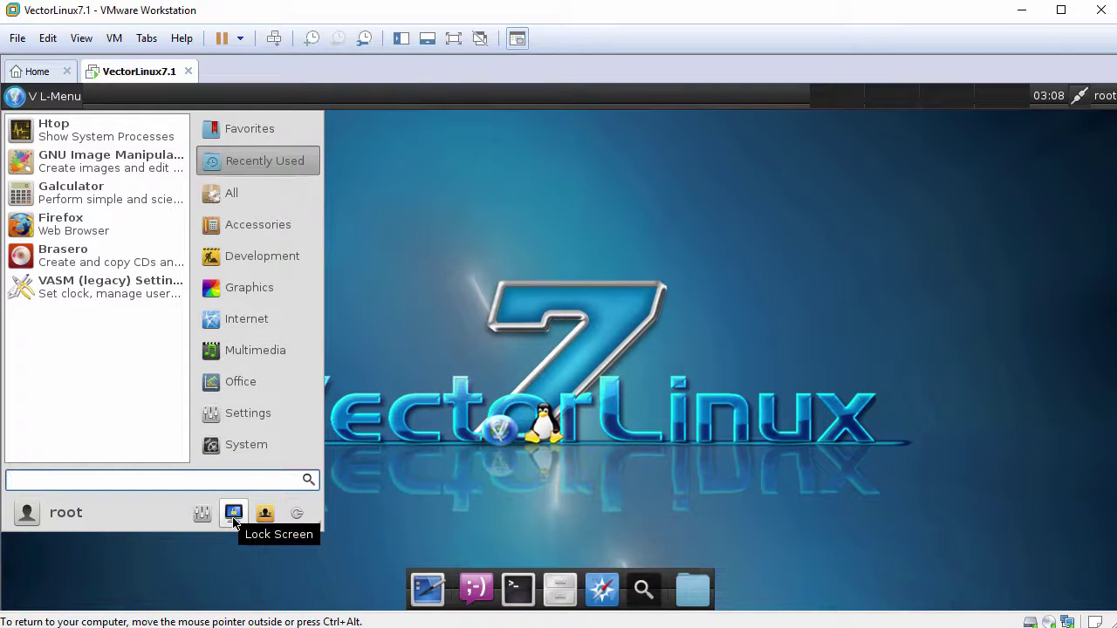
{"action": "left_click", "coordinate": [297, 513]}
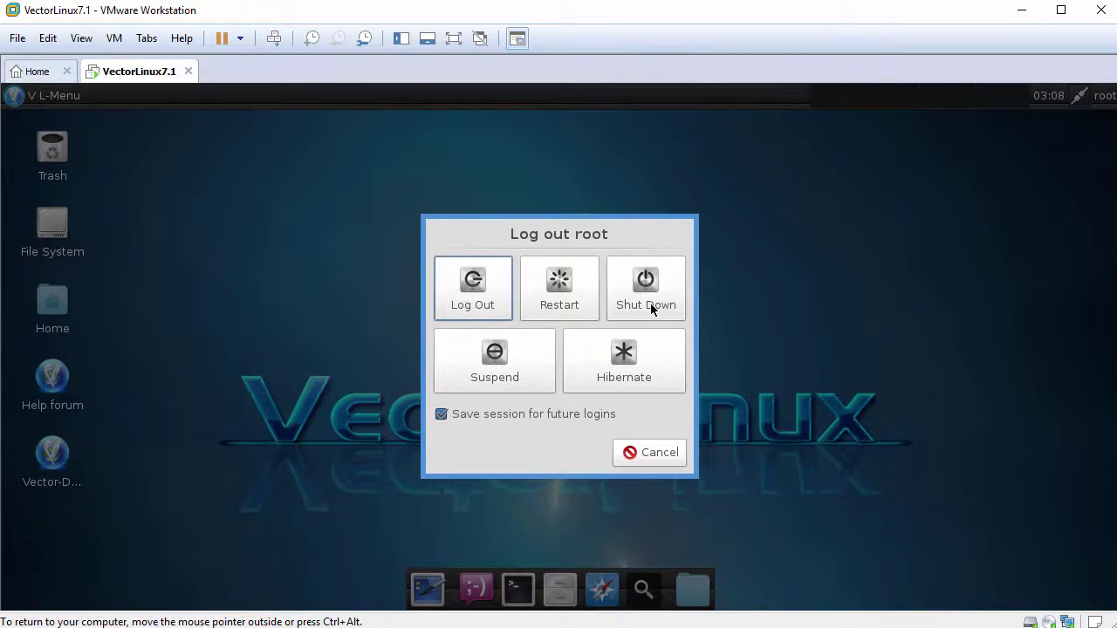
{"action": "left_click", "coordinate": [440, 414]}
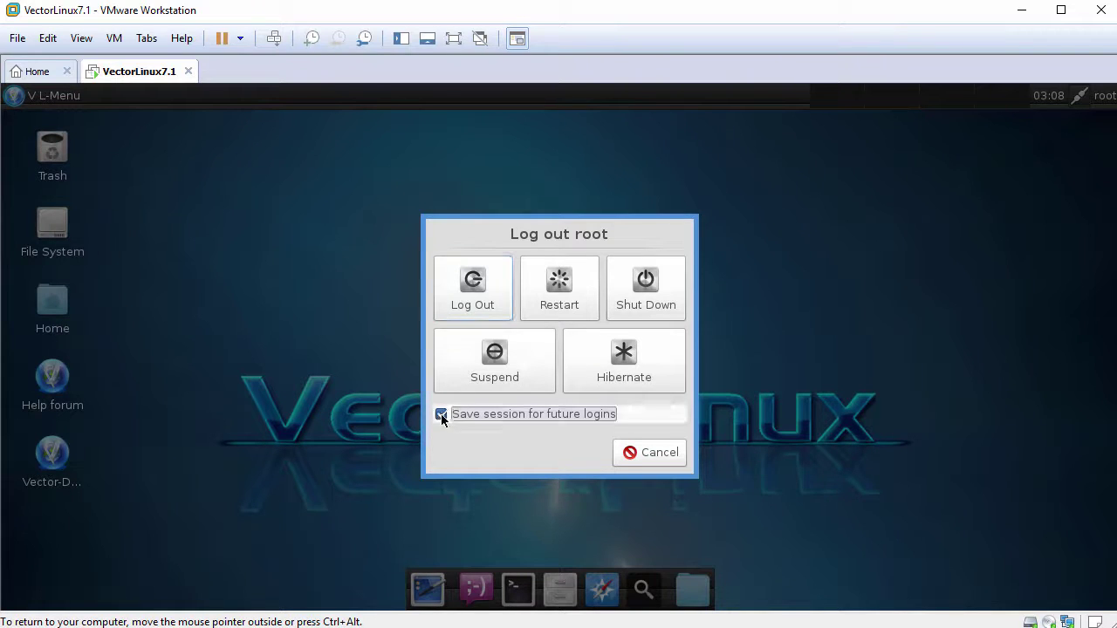
{"action": "left_click", "coordinate": [649, 452]}
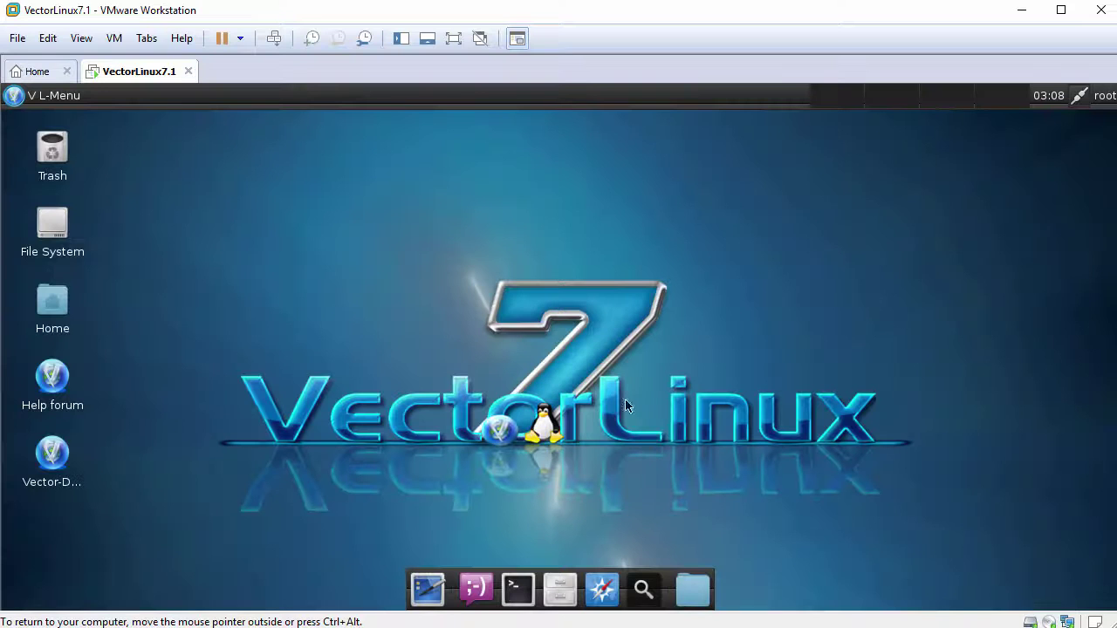